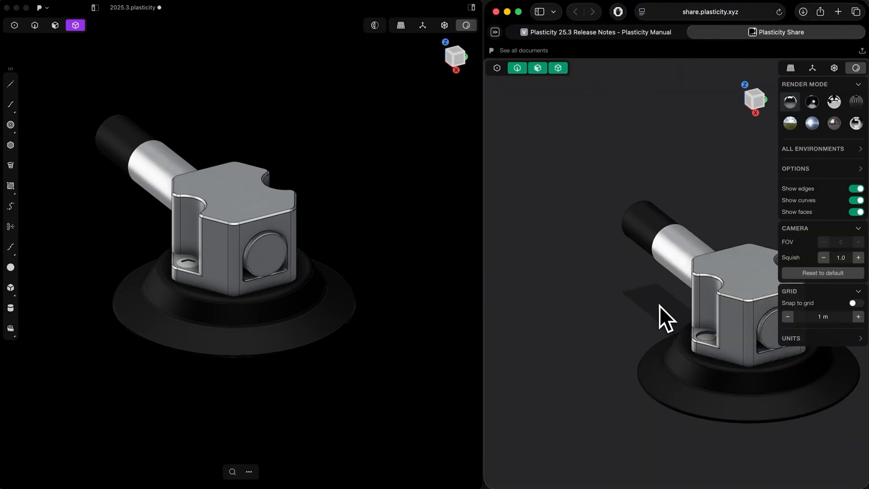
{"action": "left_click_drag", "start_coordinate": [660, 306], "coordinate": [613, 314]}
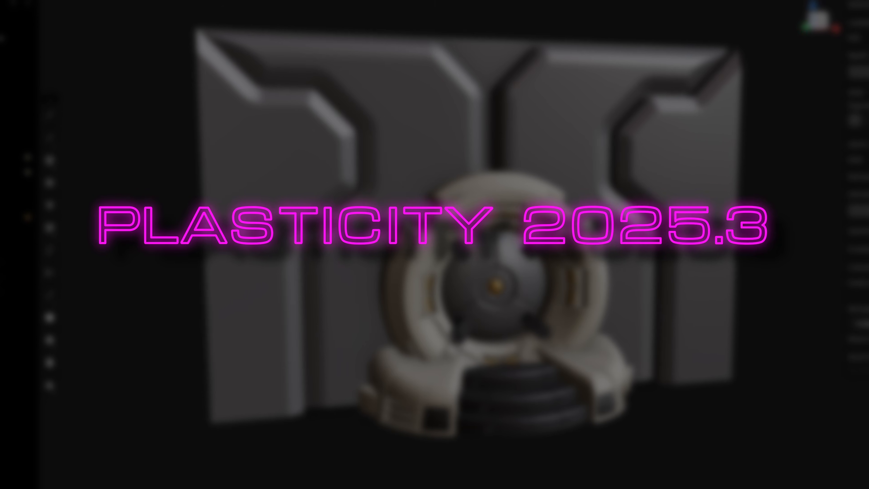
Examine the sci-fi gate model from several angles and switch on the display of its edges
{"action": "scroll", "coordinate": [535, 251], "scroll_direction": "up", "scroll_amount": 2}
{"action": "scroll", "coordinate": [533, 259], "scroll_direction": "down", "scroll_amount": 2}
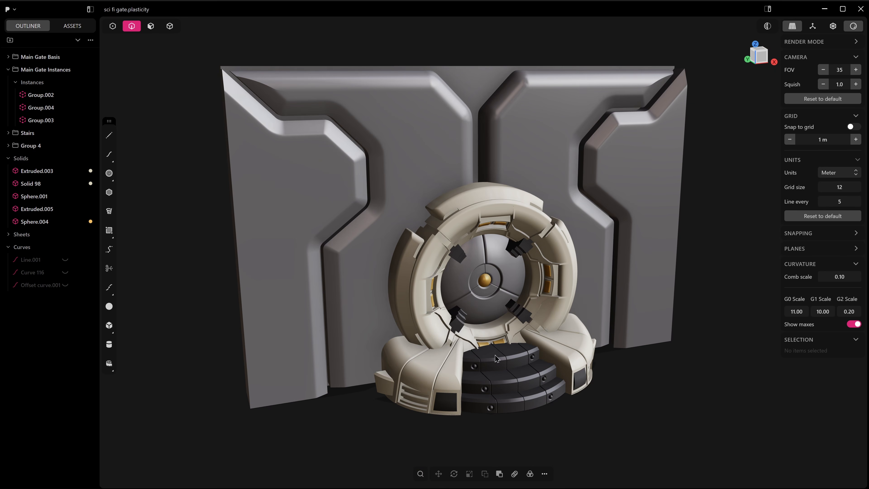
{"action": "mouse_move", "coordinate": [544, 389]}
{"action": "middle_mouse_down"}
{"action": "mouse_move", "coordinate": [533, 386]}
{"action": "mouse_move", "coordinate": [557, 380]}
{"action": "mouse_move", "coordinate": [545, 378]}
{"action": "middle_mouse_up"}
{"action": "scroll", "coordinate": [546, 378], "scroll_direction": "up", "scroll_amount": 3}
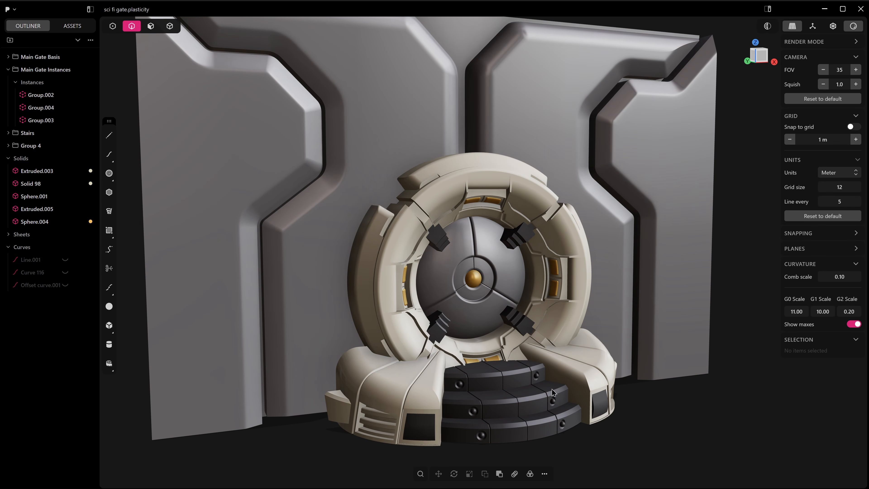
{"action": "middle_click_drag", "start_coordinate": [536, 330], "coordinate": [508, 365]}
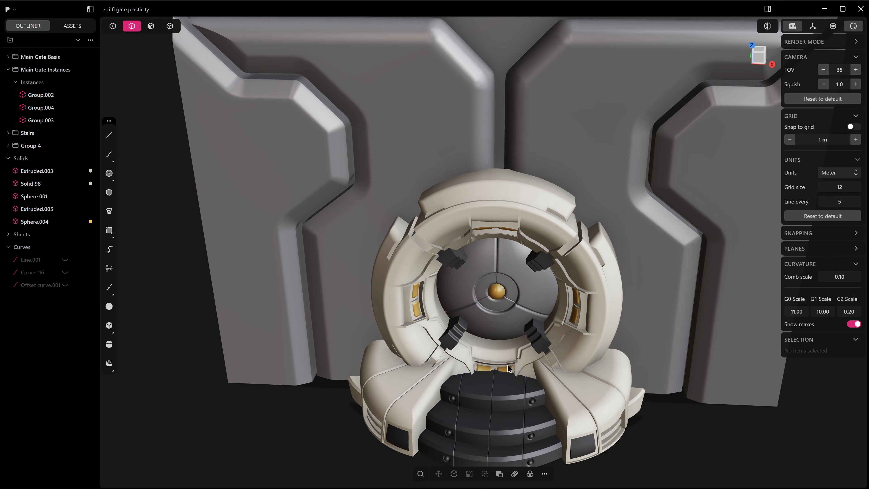
{"action": "key", "text": "z"}
{"action": "middle_click_drag", "start_coordinate": [456, 367], "coordinate": [418, 224]}
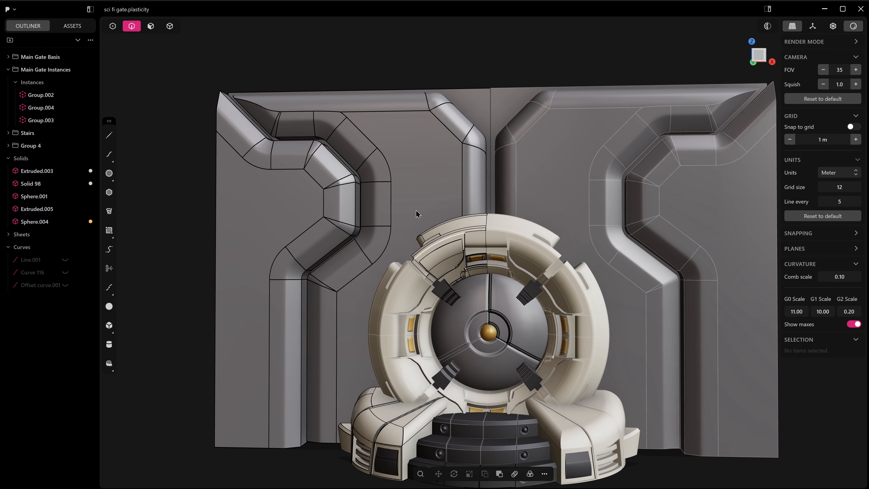
Offset the flat inner front face of the left door panel inward to form a smaller inset face
{"action": "key", "text": "4"}
{"action": "left_click", "coordinate": [437, 156]}
{"action": "middle_click_drag", "start_coordinate": [437, 156], "coordinate": [468, 192]}
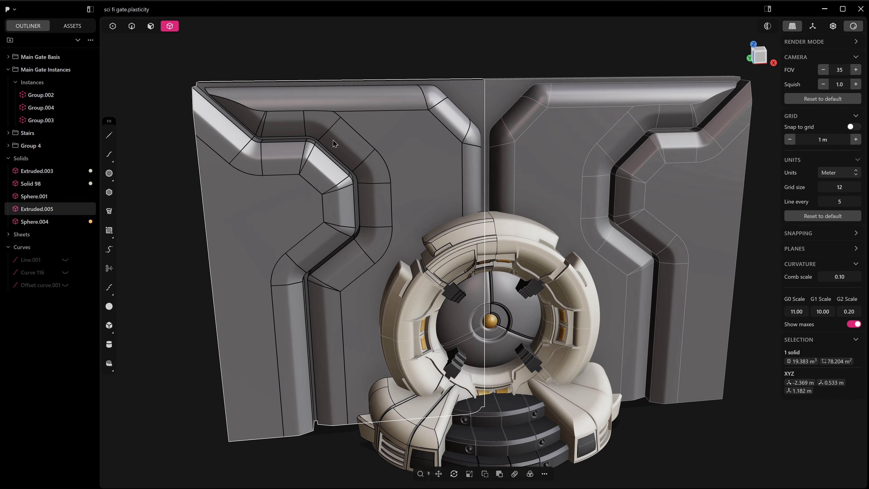
{"action": "key", "text": "3"}
{"action": "left_click", "coordinate": [402, 146]}
{"action": "key", "text": "o"}
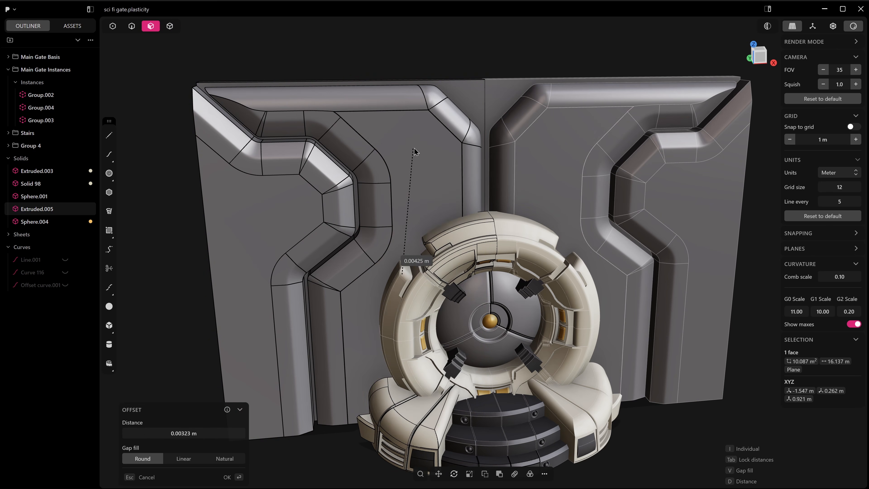
{"action": "left_click", "coordinate": [428, 147]}
Try to extrude the inset face of the left door panel
{"action": "key", "text": "e"}
{"action": "left_click_drag", "start_coordinate": [424, 161], "coordinate": [422, 154]}
{"action": "key", "text": "Escape"}
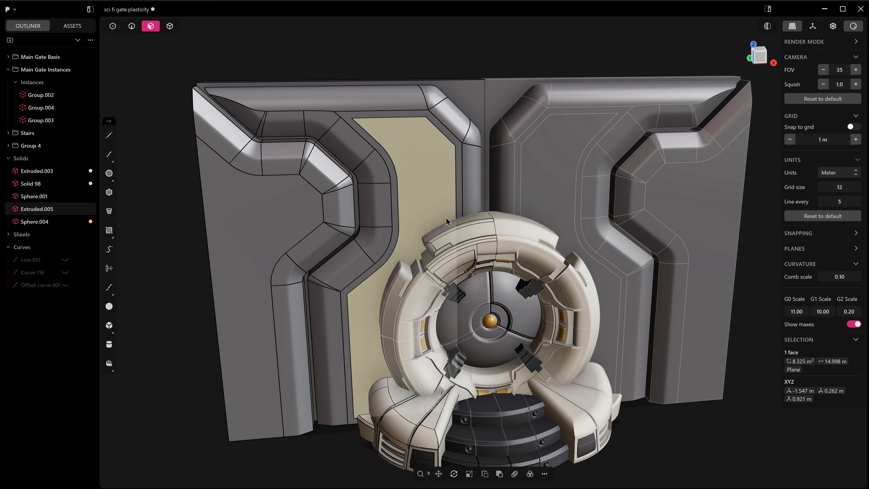
Enable all selection types, select the upper left ring segment and inspect the ring and the stairs
{"action": "key", "text": "3"}
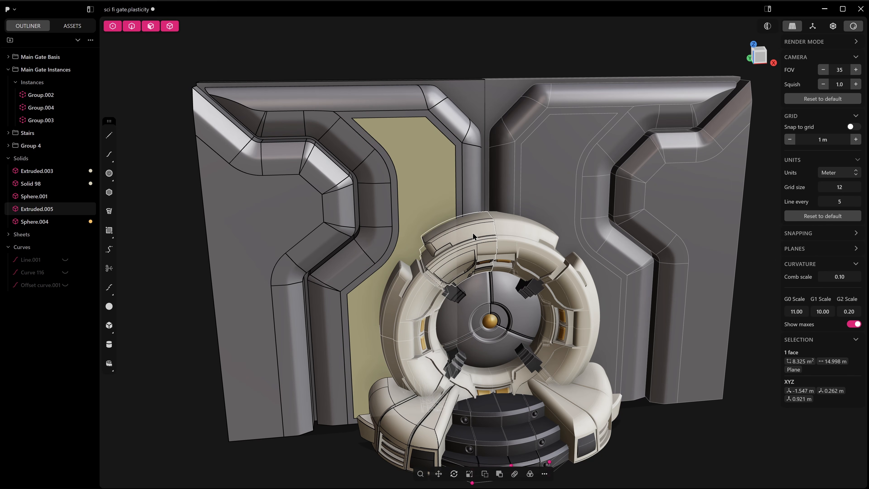
{"action": "left_click", "coordinate": [472, 234]}
{"action": "middle_click_drag", "start_coordinate": [462, 306], "coordinate": [520, 194], "text": "shift"}
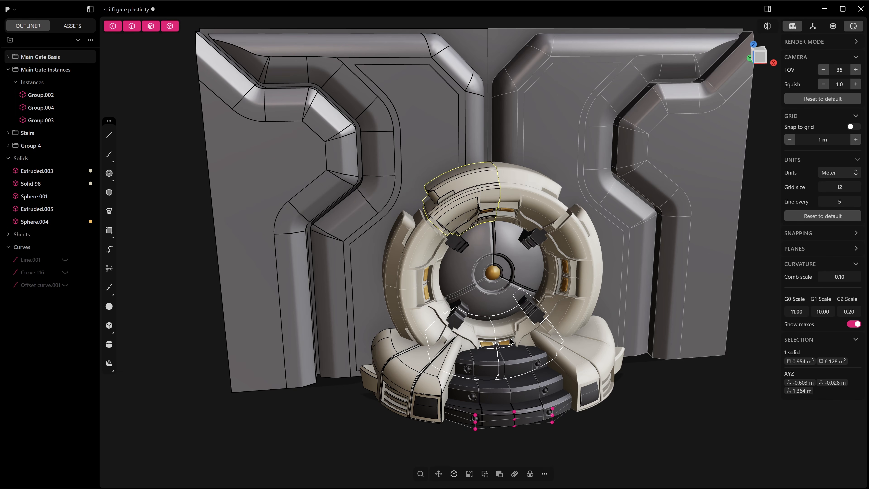
{"action": "middle_click_drag", "start_coordinate": [479, 201], "coordinate": [489, 183]}
{"action": "scroll", "coordinate": [471, 197], "scroll_direction": "up", "scroll_amount": 5}
{"action": "scroll", "coordinate": [481, 189], "scroll_direction": "down", "scroll_amount": 2}
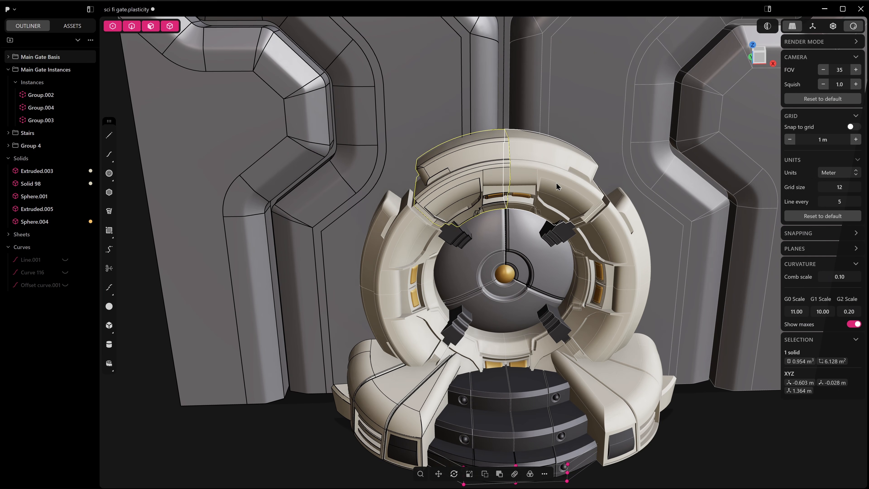
{"action": "middle_click_drag", "start_coordinate": [469, 323], "coordinate": [471, 388]}
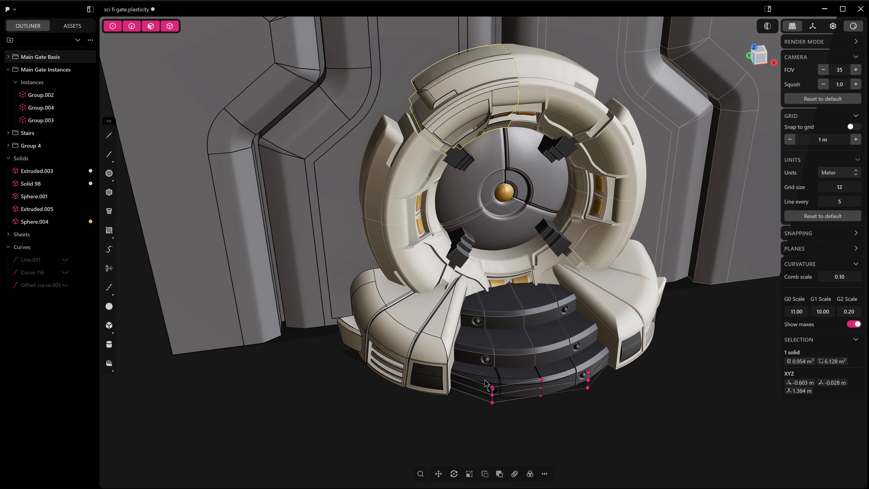
Try the Push Face command on the front faces of the lowest stair step
{"action": "left_click_drag", "start_coordinate": [485, 380], "coordinate": [499, 416]}
{"action": "key", "text": "p"}
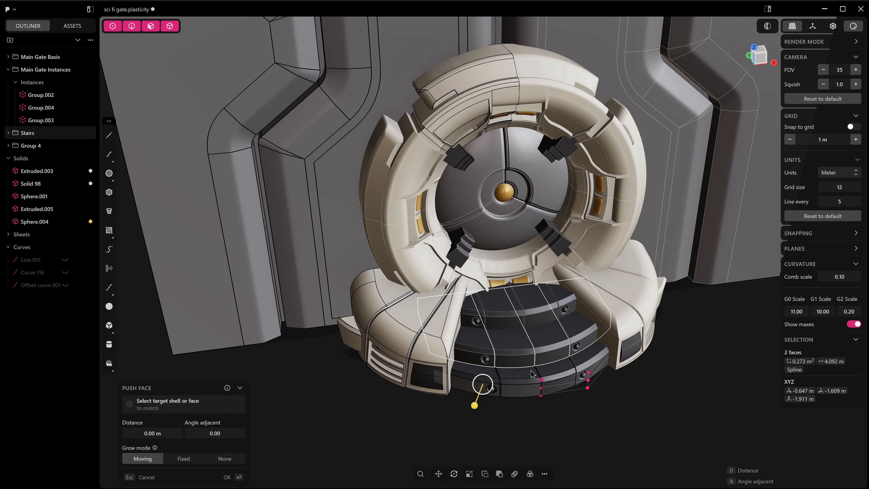
{"action": "left_click_drag", "start_coordinate": [530, 370], "coordinate": [561, 411]}
{"action": "key", "text": "p"}
{"action": "middle_click_drag", "start_coordinate": [585, 391], "coordinate": [540, 363]}
{"action": "scroll", "coordinate": [534, 396], "scroll_direction": "up", "scroll_amount": 5}
{"action": "scroll", "coordinate": [536, 396], "scroll_direction": "up", "scroll_amount": 2}
{"action": "middle_click_drag", "start_coordinate": [536, 396], "coordinate": [569, 445], "text": "shift"}
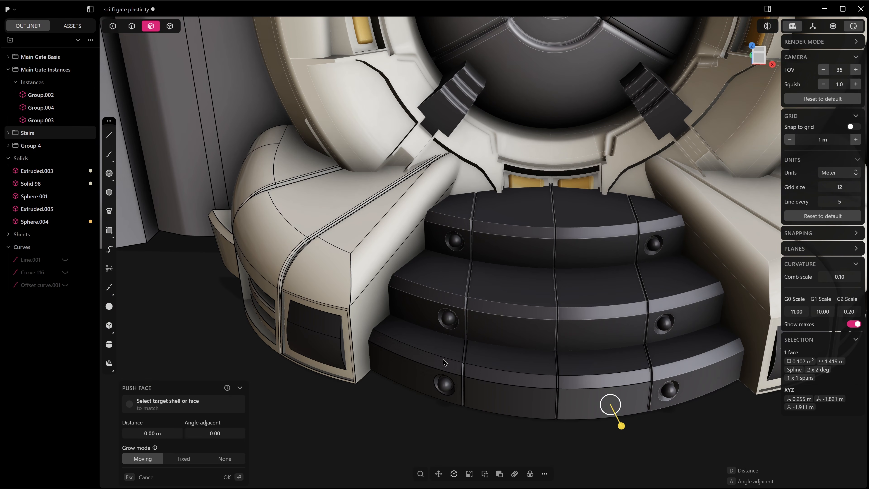
{"action": "key", "text": "2"}
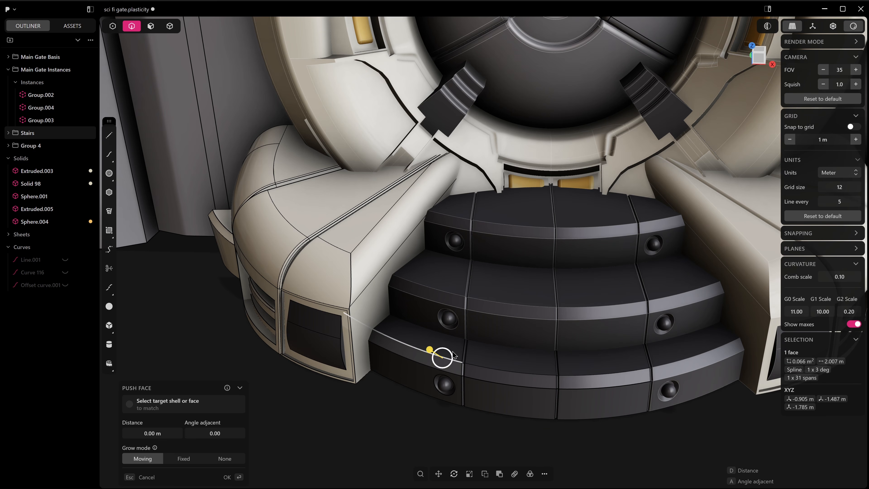
{"action": "key", "text": "Escape"}
Select the gold centre sphere and the gold inset at the top of the ring to inspect them up close
{"action": "scroll", "coordinate": [461, 335], "scroll_direction": "down", "scroll_amount": 10}
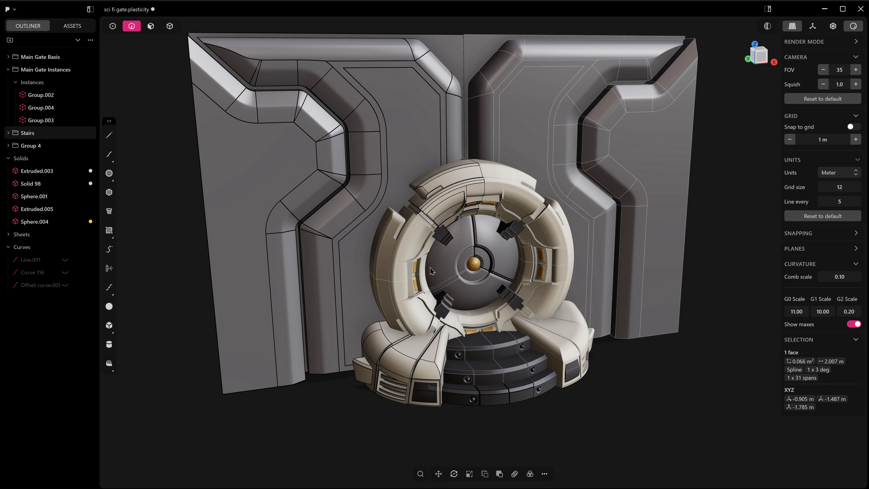
{"action": "scroll", "coordinate": [471, 274], "scroll_direction": "up", "scroll_amount": 5}
{"action": "left_click", "coordinate": [481, 262]}
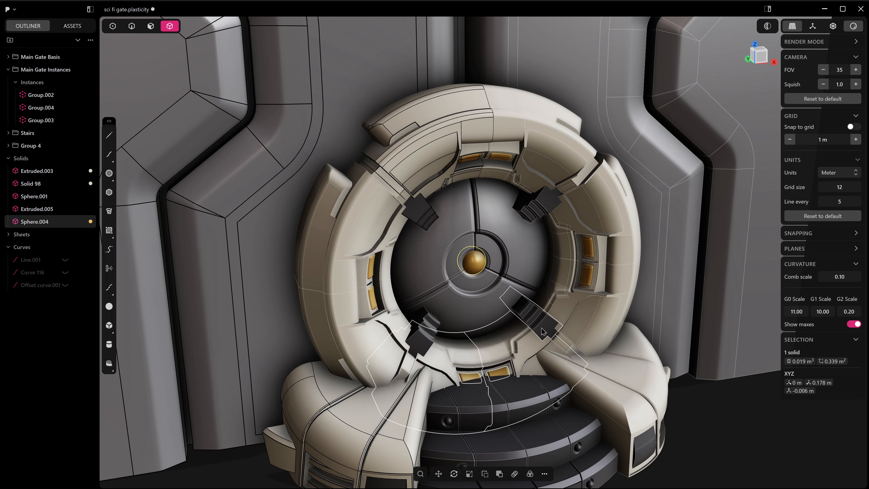
{"action": "middle_click_drag", "start_coordinate": [524, 293], "coordinate": [497, 309]}
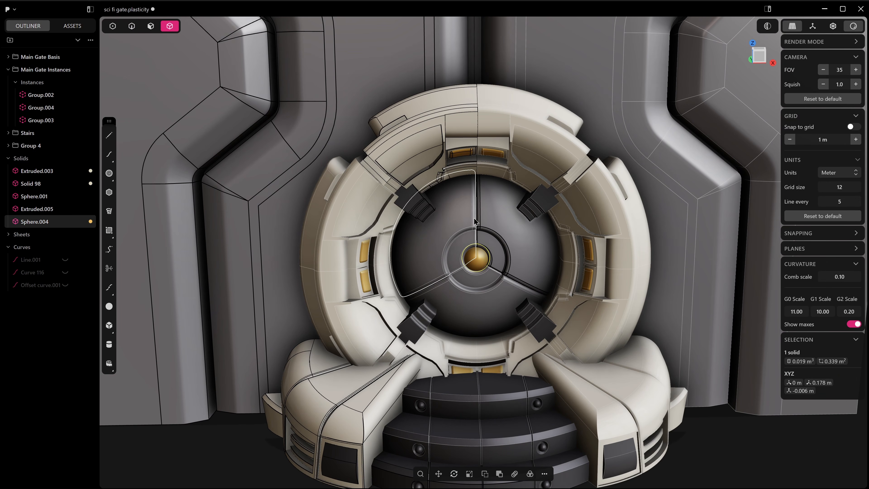
{"action": "scroll", "coordinate": [472, 219], "scroll_direction": "up", "scroll_amount": 3}
{"action": "left_click", "coordinate": [459, 133]}
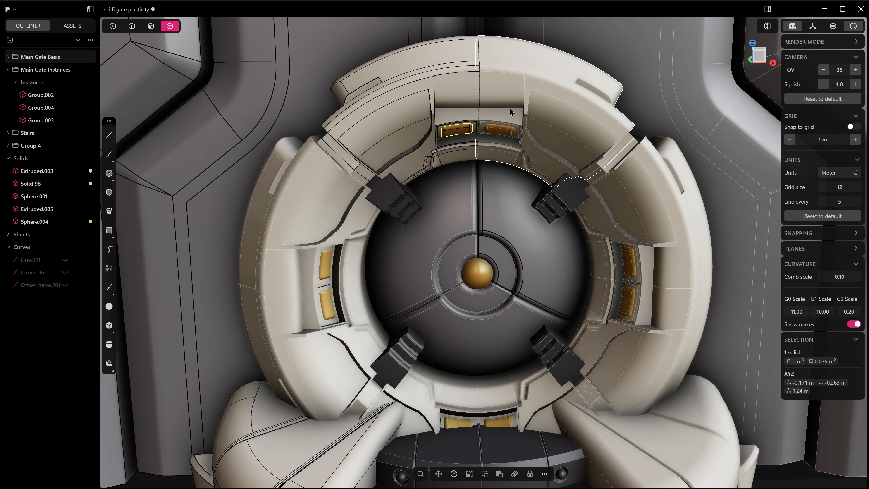
{"action": "scroll", "coordinate": [472, 150], "scroll_direction": "up", "scroll_amount": 4}
{"action": "middle_click_drag", "start_coordinate": [472, 150], "coordinate": [449, 90]}
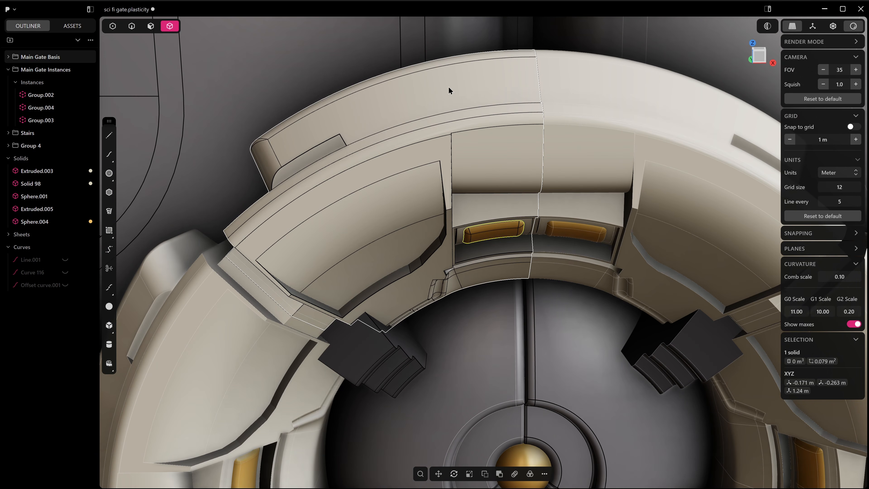
Examine the complete gate with its ring, stairs and wall panels from farther away
{"action": "key", "text": "2"}
{"action": "scroll", "coordinate": [509, 201], "scroll_direction": "down", "scroll_amount": 4}
{"action": "middle_click_drag", "start_coordinate": [519, 288], "coordinate": [518, 223], "text": "shift"}
{"action": "scroll", "coordinate": [519, 247], "scroll_direction": "down", "scroll_amount": 2}
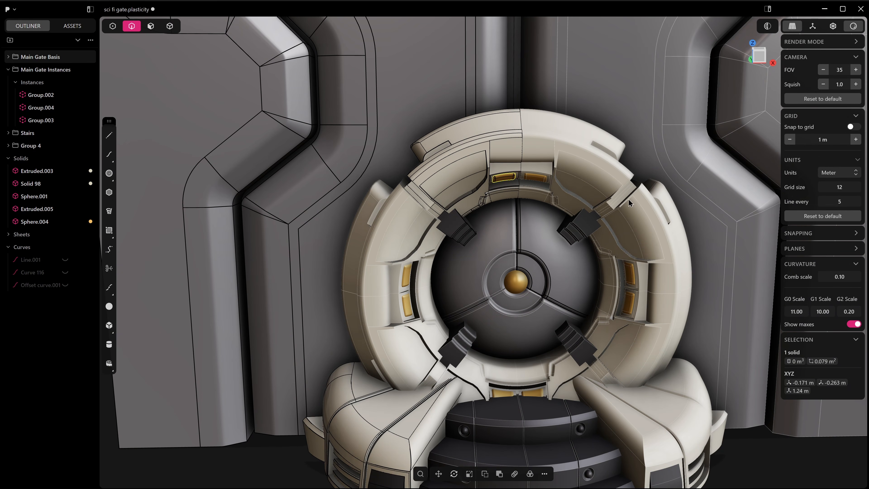
{"action": "scroll", "coordinate": [585, 201], "scroll_direction": "down", "scroll_amount": 2}
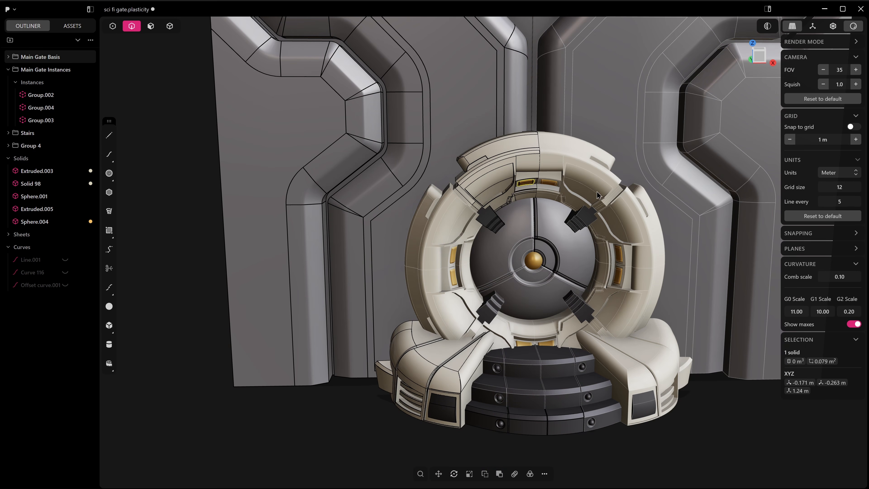
{"action": "middle_click_drag", "start_coordinate": [610, 255], "coordinate": [336, 270]}
{"action": "scroll", "coordinate": [393, 266], "scroll_direction": "down", "scroll_amount": 8}
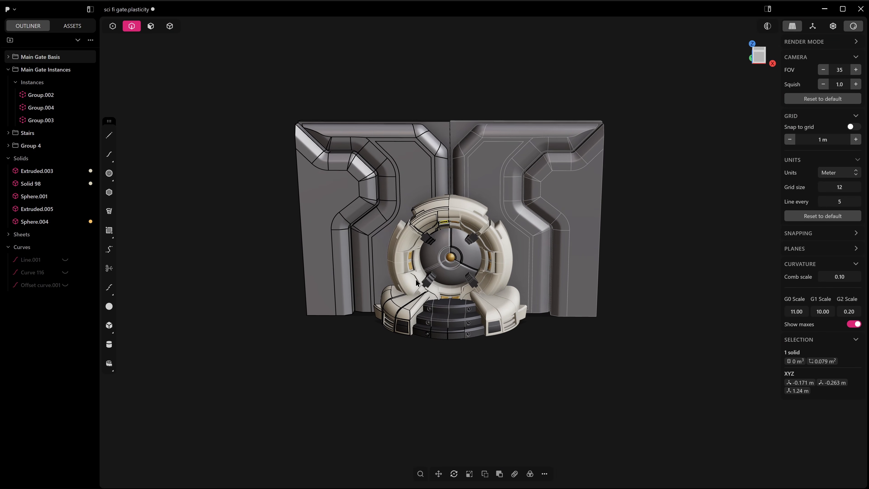
{"action": "middle_click_drag", "start_coordinate": [416, 281], "coordinate": [404, 288]}
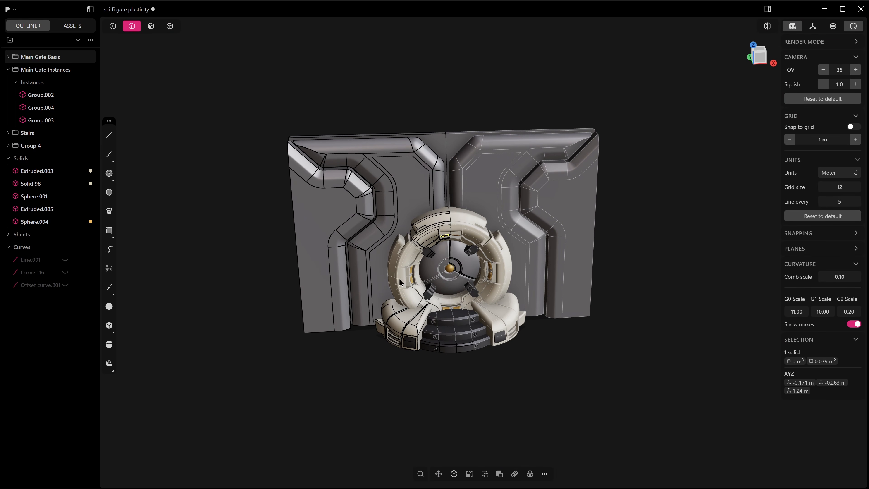
{"action": "left_click", "coordinate": [6, 10]}
{"action": "left_click", "coordinate": [19, 37]}
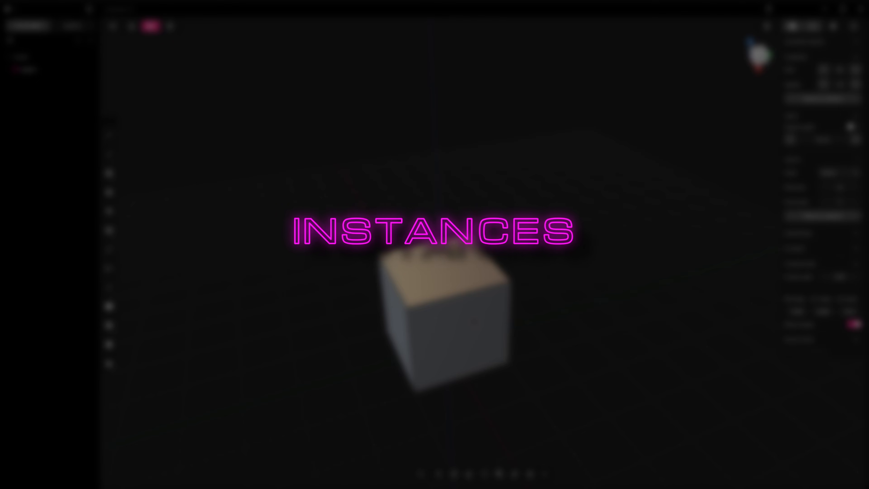
Create an instance of the 1 m cube and move it about 1.39 m along the X axis
{"action": "left_click", "coordinate": [492, 336]}
{"action": "middle_click_drag", "start_coordinate": [500, 337], "coordinate": [481, 319]}
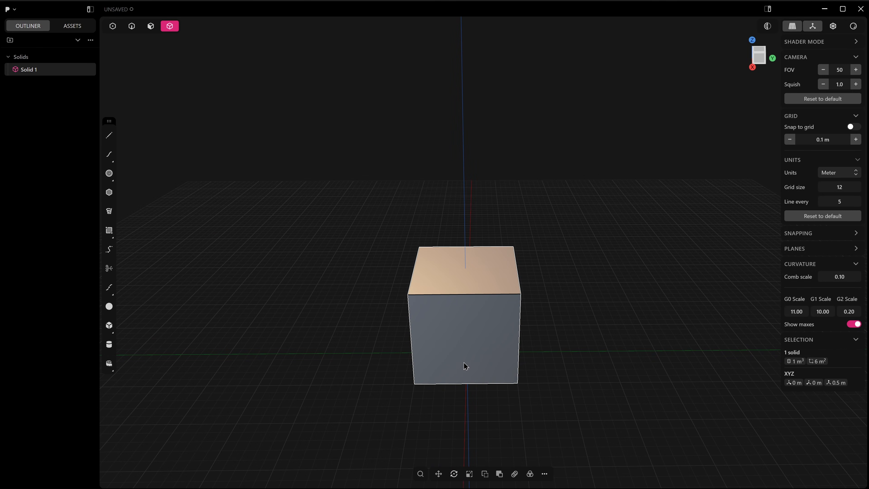
{"action": "key", "text": "KP_1"}
{"action": "mouse_move", "coordinate": [476, 326]}
{"action": "middle_mouse_down", "text": "shift"}
{"action": "mouse_move", "coordinate": [505, 305]}
{"action": "mouse_move", "coordinate": [488, 349]}
{"action": "mouse_move", "coordinate": [489, 332]}
{"action": "middle_mouse_up", "text": "shift"}
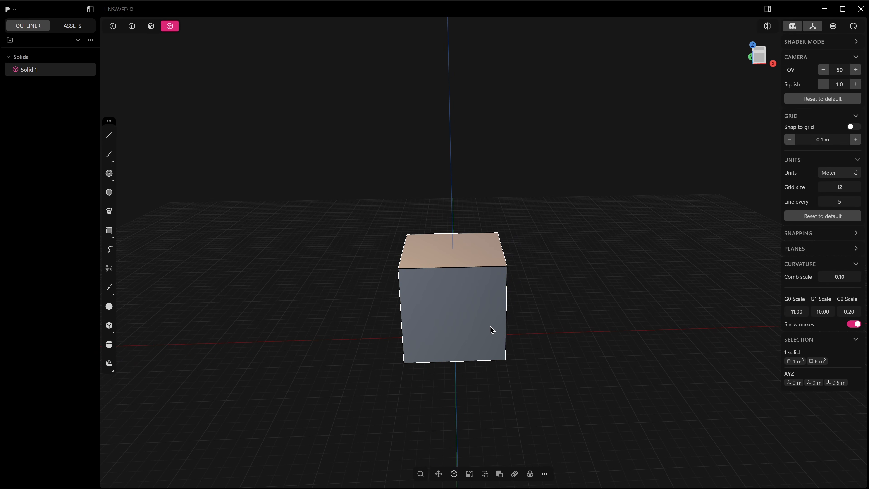
{"action": "right_click", "coordinate": [492, 330]}
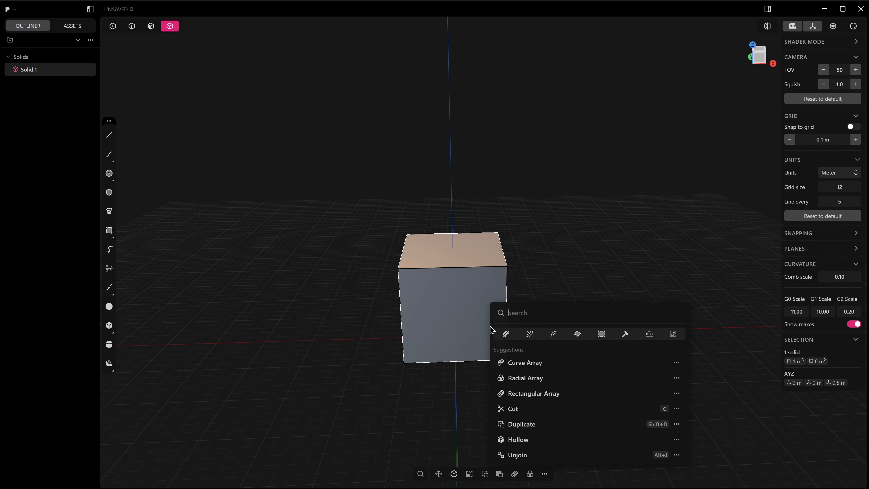
{"action": "type", "text": "INS"}
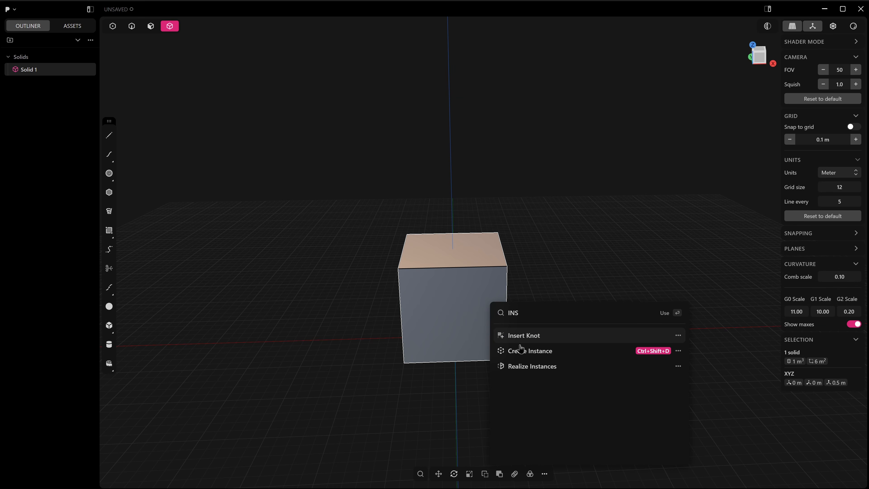
{"action": "left_click", "coordinate": [645, 356]}
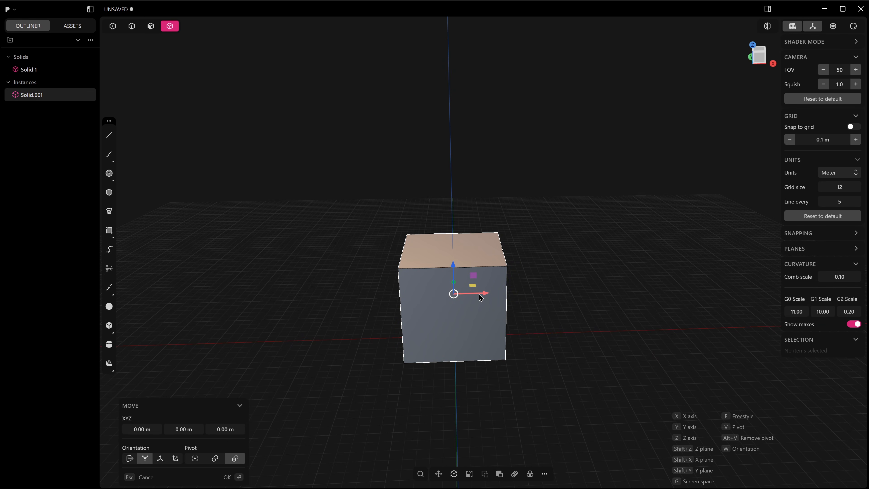
{"action": "left_click_drag", "start_coordinate": [482, 297], "coordinate": [614, 310]}
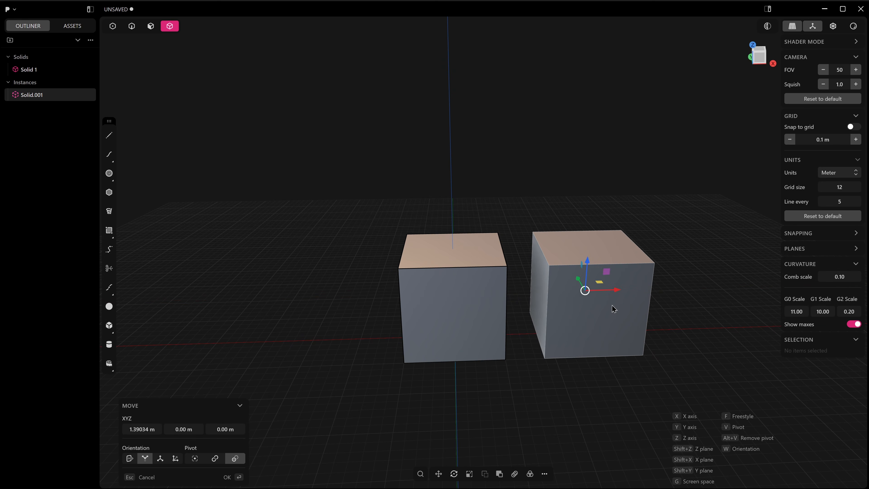
{"action": "right_click", "coordinate": [589, 310]}
Try to fillet the top front edge of the original cube
{"action": "key", "text": "2"}
{"action": "left_click", "coordinate": [487, 267]}
{"action": "key", "text": "b"}
{"action": "left_click_drag", "start_coordinate": [486, 267], "coordinate": [492, 287]}
{"action": "middle_click_drag", "start_coordinate": [521, 296], "coordinate": [537, 311]}
{"action": "key", "text": "Escape"}
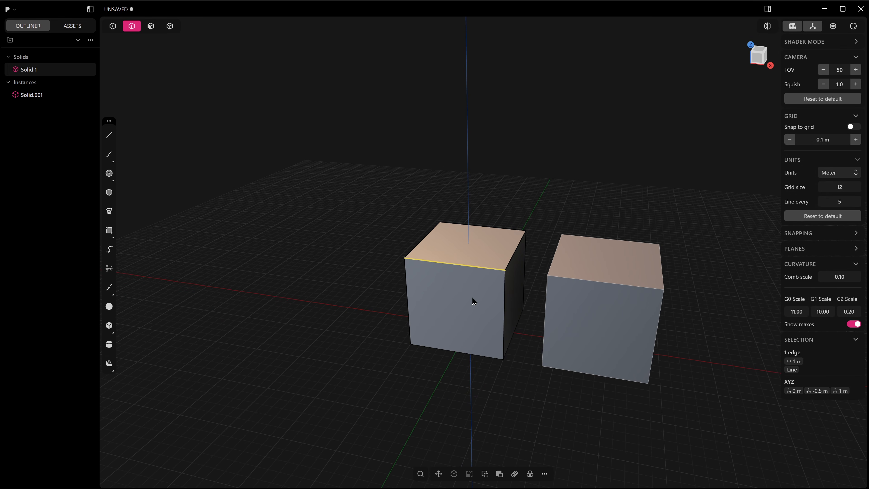
Delete the instanced cube and select the original cube again
{"action": "scroll", "coordinate": [474, 301], "scroll_direction": "up", "scroll_amount": 2}
{"action": "key", "text": "4"}
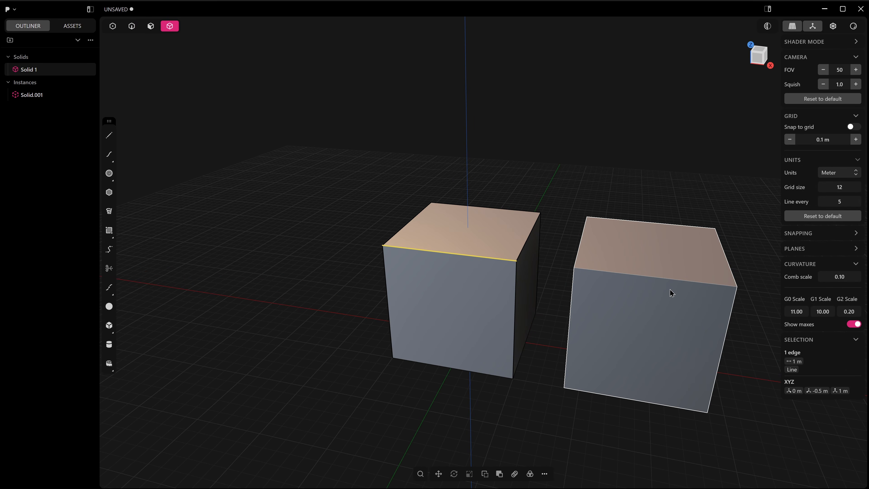
{"action": "left_click", "coordinate": [667, 295]}
{"action": "key", "text": "Delete"}
{"action": "middle_click_drag", "start_coordinate": [505, 314], "coordinate": [474, 272]}
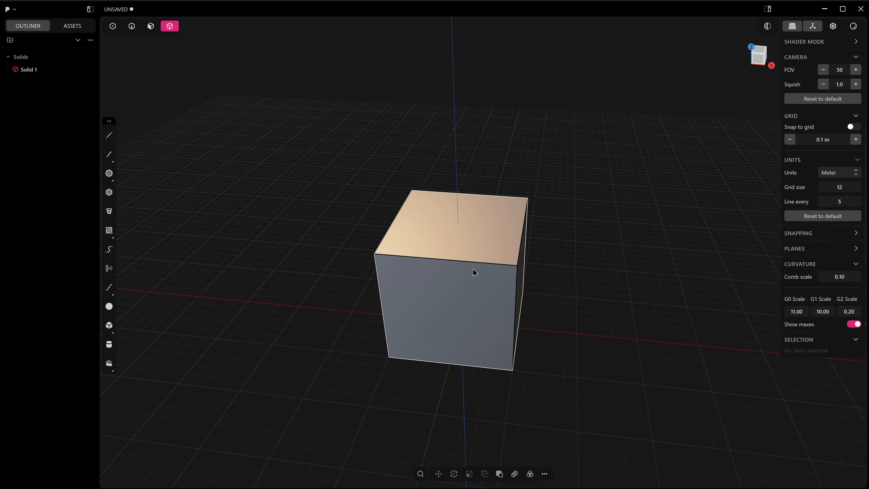
{"action": "left_click", "coordinate": [487, 283]}
{"action": "middle_click_drag", "start_coordinate": [457, 311], "coordinate": [480, 293]}
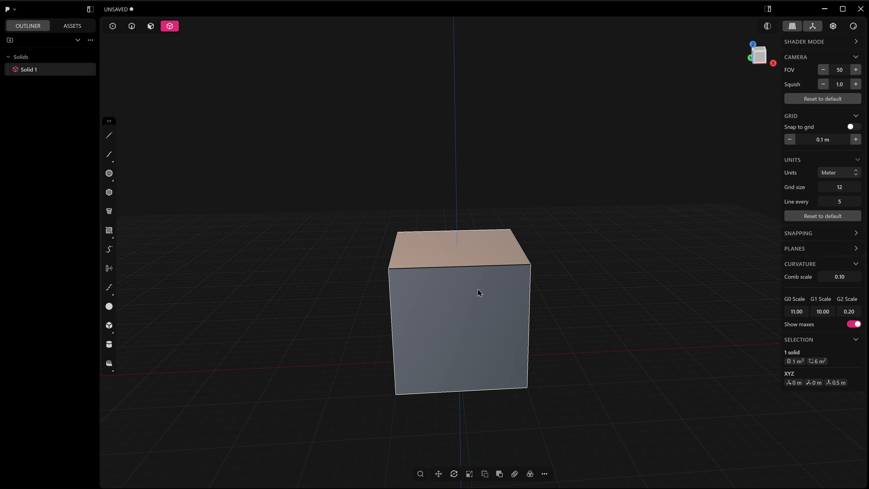
Draw a vertical line about 3.56 m long through the cube's centre in the front view
{"action": "middle_click_drag", "start_coordinate": [459, 226], "coordinate": [455, 314]}
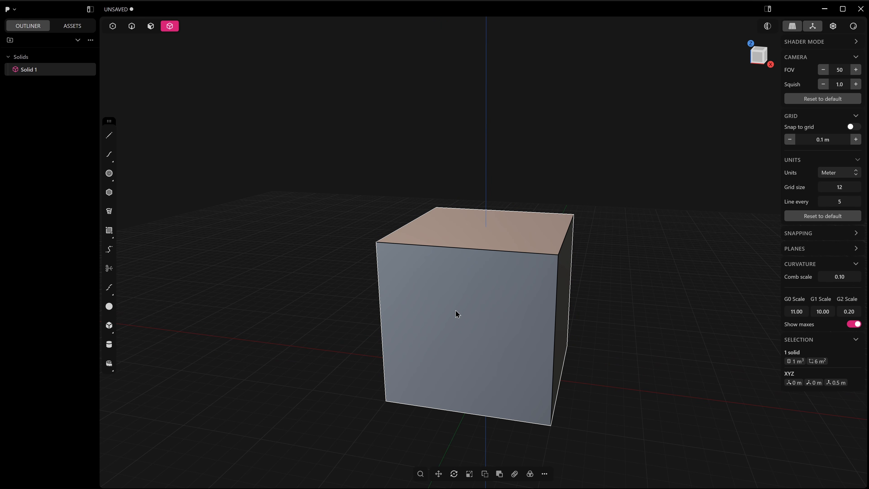
{"action": "key", "text": "KP_1"}
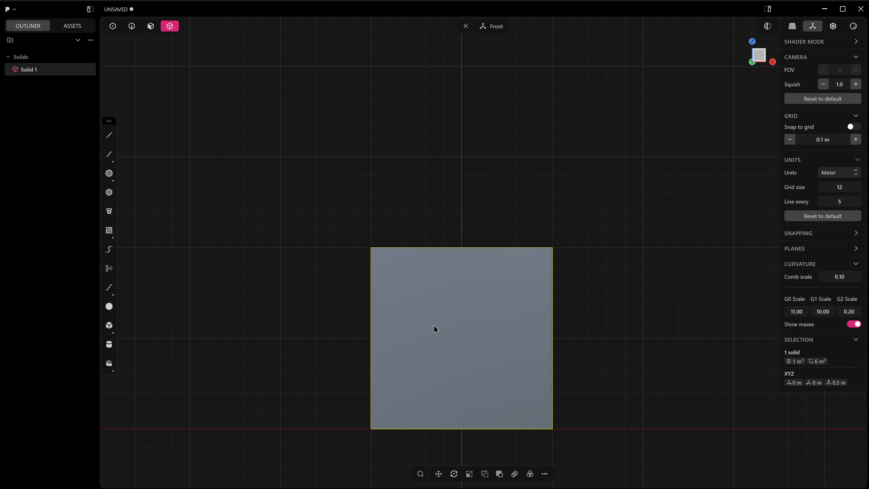
{"action": "scroll", "coordinate": [435, 329], "scroll_direction": "down", "scroll_amount": 5}
{"action": "left_click", "coordinate": [108, 142]}
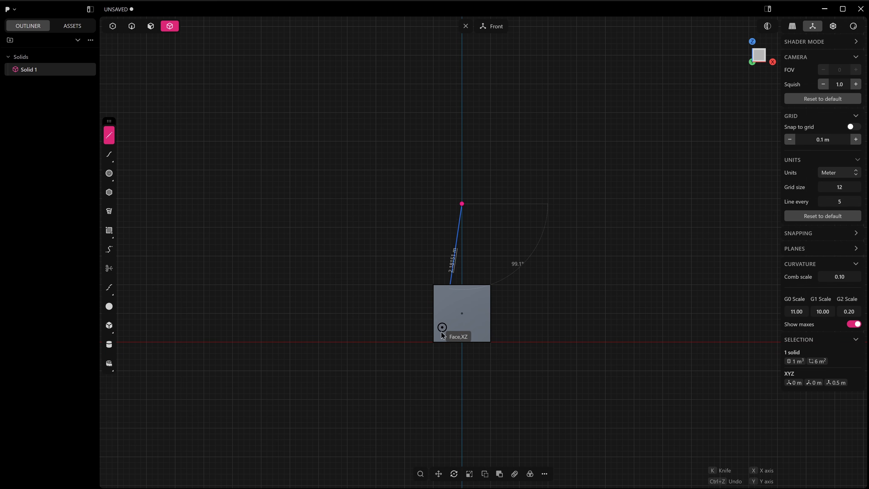
{"action": "left_click", "coordinate": [469, 409]}
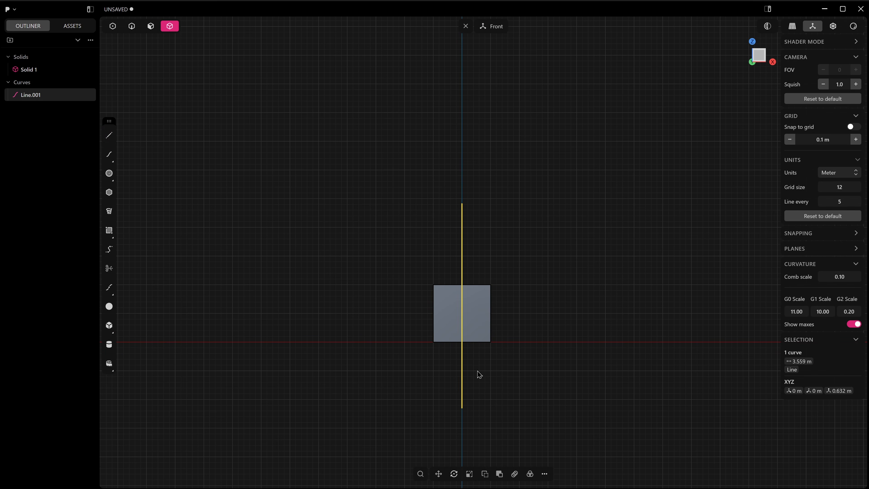
Cut the cube into two halves with the vertical line
{"action": "key", "text": "c"}
{"action": "left_click", "coordinate": [477, 313]}
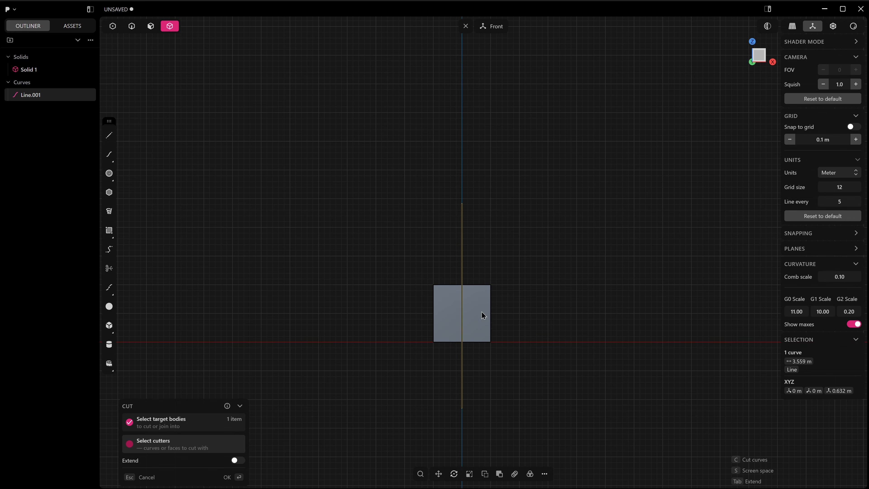
{"action": "middle_click_drag", "start_coordinate": [482, 310], "coordinate": [477, 350]}
{"action": "key", "text": "Return"}
Delete the half of the cube on the positive X side and the cutting line
{"action": "left_click", "coordinate": [485, 310]}
{"action": "key", "text": "c"}
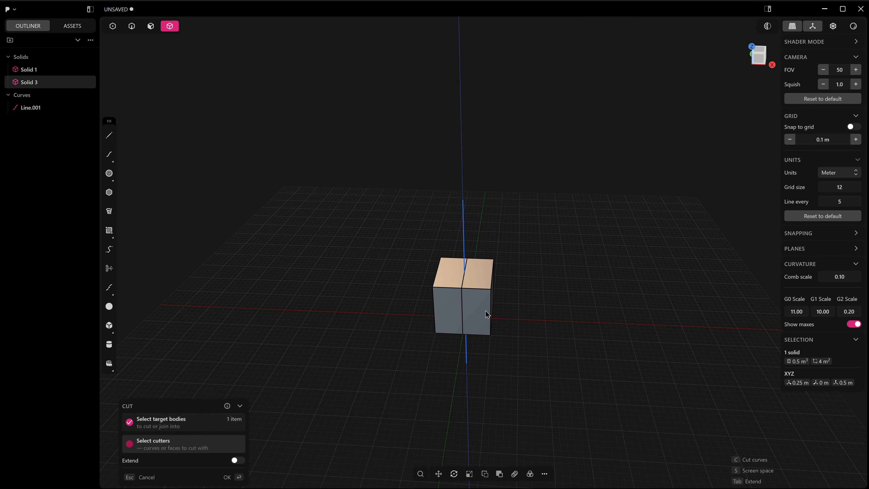
{"action": "key", "text": "Escape"}
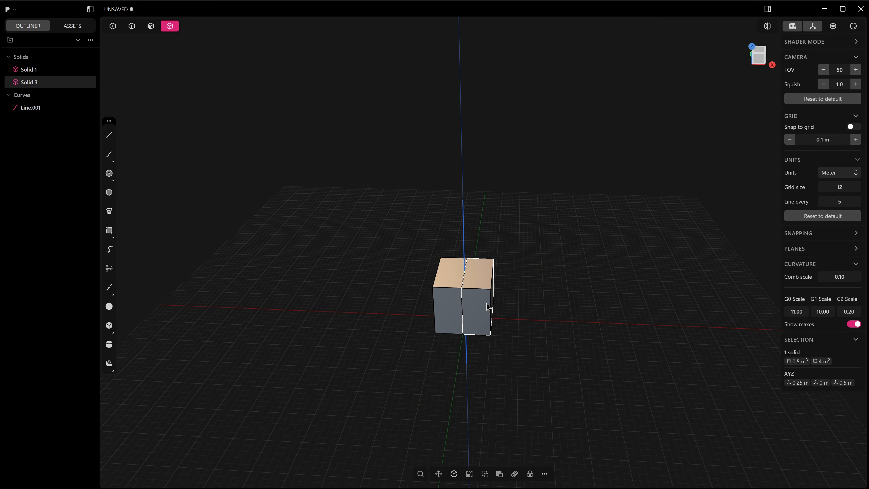
{"action": "key", "text": "Delete"}
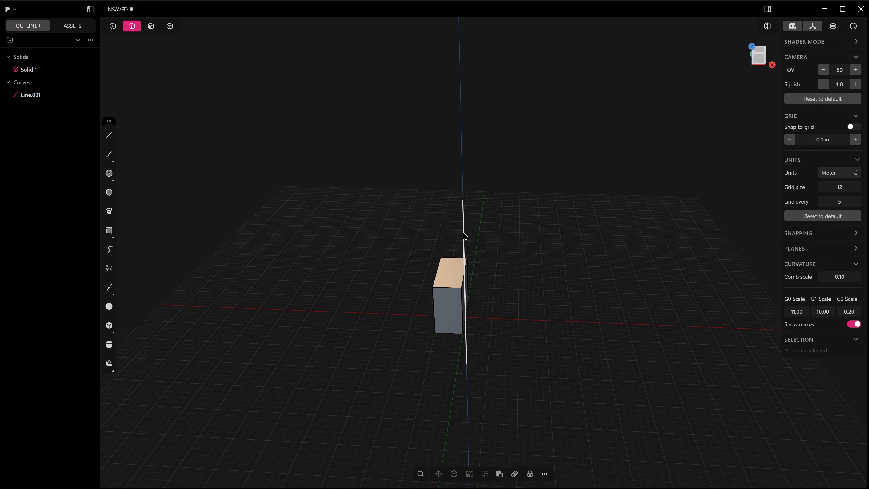
{"action": "key", "text": "3"}
{"action": "key", "text": "4"}
Create an instance of the remaining half in place, with its pivot at the middle of the cut face's bottom edge
{"action": "left_click", "coordinate": [456, 302]}
{"action": "key", "text": "f"}
{"action": "middle_click_drag", "start_coordinate": [458, 287], "coordinate": [469, 241]}
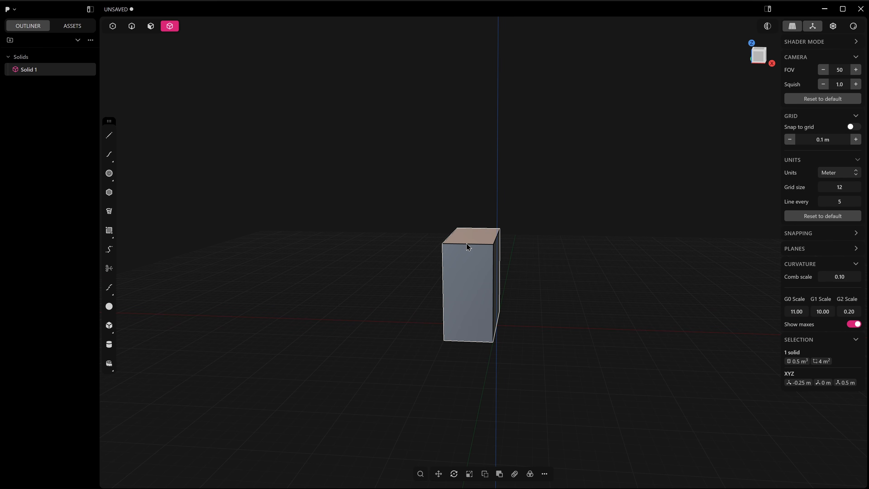
{"action": "key", "text": "alt+d"}
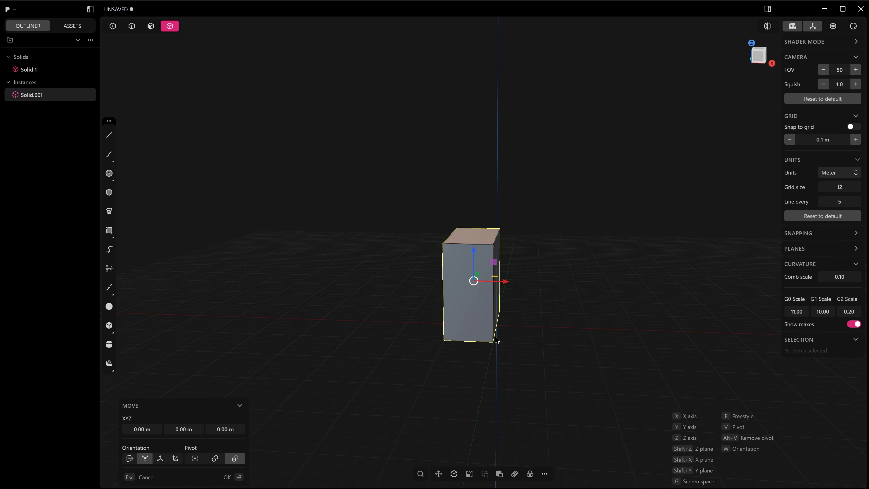
{"action": "mouse_move", "coordinate": [514, 326]}
{"action": "middle_mouse_down"}
{"action": "mouse_move", "coordinate": [523, 334]}
{"action": "mouse_move", "coordinate": [510, 329]}
{"action": "middle_mouse_up"}
{"action": "left_click", "coordinate": [511, 326]}
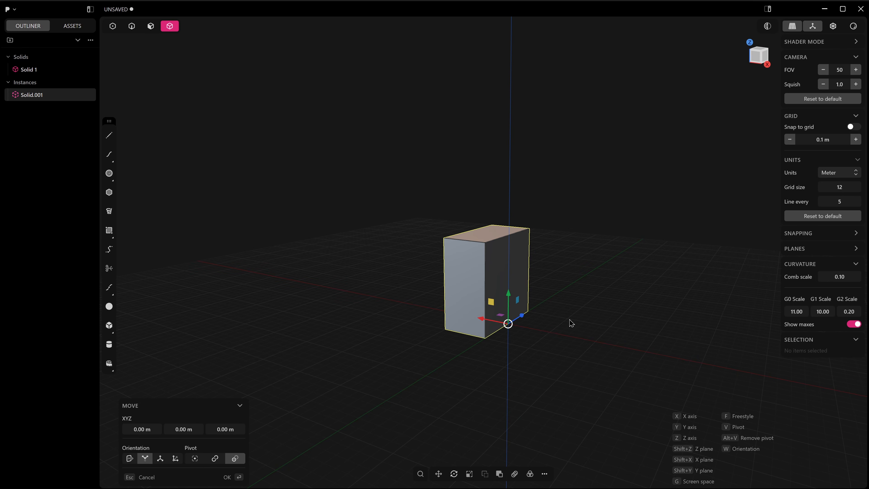
{"action": "key", "text": "Return"}
{"action": "key", "text": "r"}
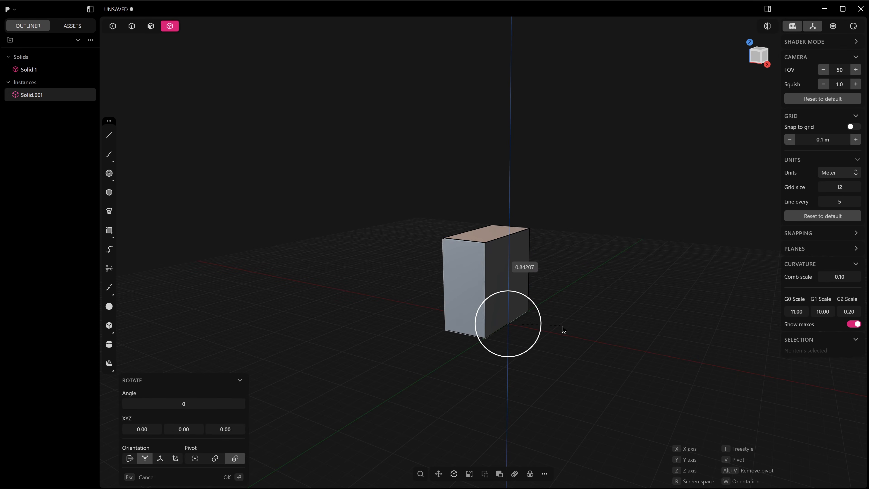
{"action": "key", "text": "Escape"}
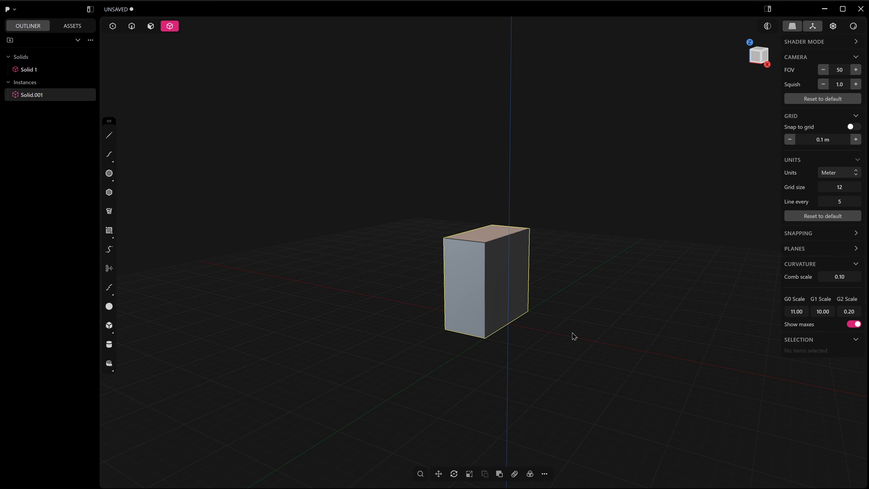
Scale the instance by -1 along X to mirror it across the cut plane
{"action": "middle_click_drag", "start_coordinate": [563, 353], "coordinate": [517, 293]}
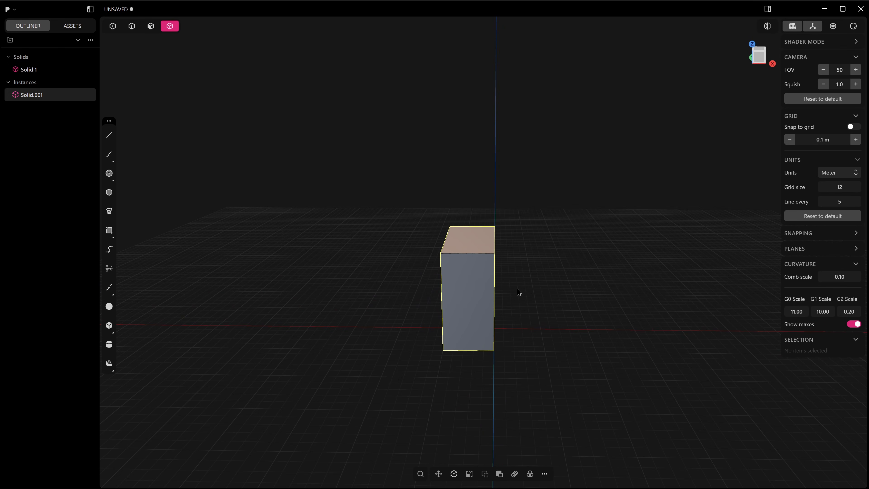
{"action": "mouse_move", "coordinate": [45, 100]}
{"action": "key", "text": "s"}
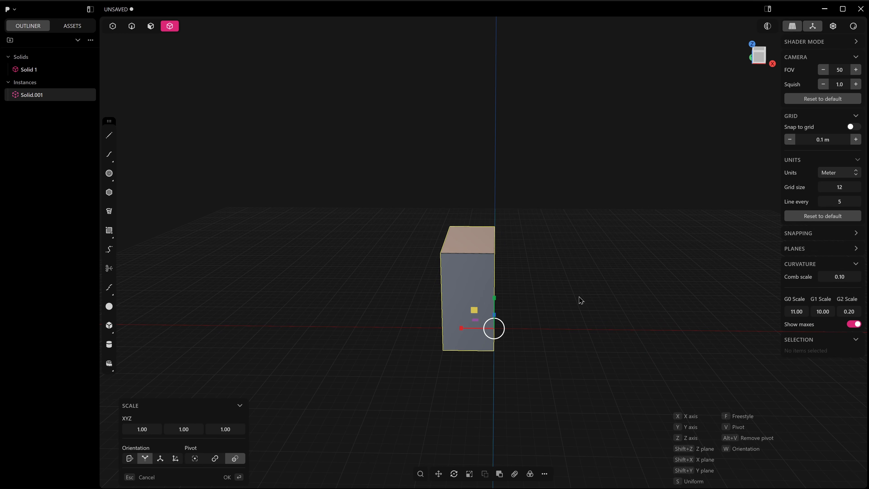
{"action": "type", "text": "-1"}
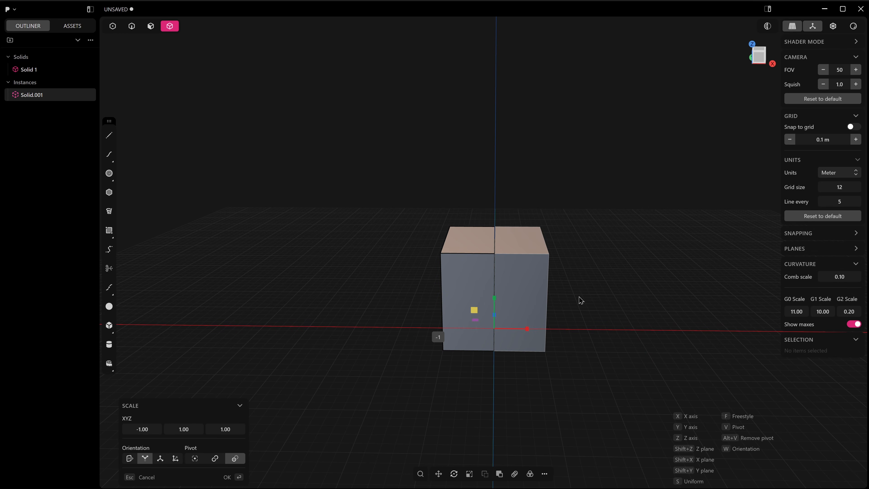
{"action": "key", "text": "Return"}
Chamfer the top outer edge of the original half
{"action": "middle_click_drag", "start_coordinate": [481, 293], "coordinate": [472, 265]}
{"action": "key", "text": "2"}
{"action": "left_click", "coordinate": [437, 252]}
{"action": "key", "text": "f"}
{"action": "left_click_drag", "start_coordinate": [437, 250], "coordinate": [485, 269]}
{"action": "right_click", "coordinate": [461, 268]}
Offset the original half's front face inward by about 0.1 m and push the inner face in to form a recess about 0.16 m deep
{"action": "key", "text": "3"}
{"action": "left_click", "coordinate": [470, 270]}
{"action": "key", "text": "f"}
{"action": "key", "text": "o"}
{"action": "right_click", "coordinate": [484, 268]}
{"action": "left_click", "coordinate": [468, 286]}
{"action": "mouse_move", "coordinate": [475, 304]}
{"action": "left_mouse_down"}
{"action": "mouse_move", "coordinate": [479, 291]}
{"action": "mouse_move", "coordinate": [466, 290]}
{"action": "mouse_move", "coordinate": [482, 290]}
{"action": "left_mouse_up"}
{"action": "left_click", "coordinate": [480, 288]}
{"action": "right_click", "coordinate": [483, 290]}
Examine the chamfered and recessed half together with its mirrored instance from several angles, checking the seam between them
{"action": "middle_click_drag", "start_coordinate": [482, 290], "coordinate": [558, 233]}
{"action": "key", "text": "z"}
{"action": "middle_click_drag", "start_coordinate": [456, 339], "coordinate": [506, 306]}
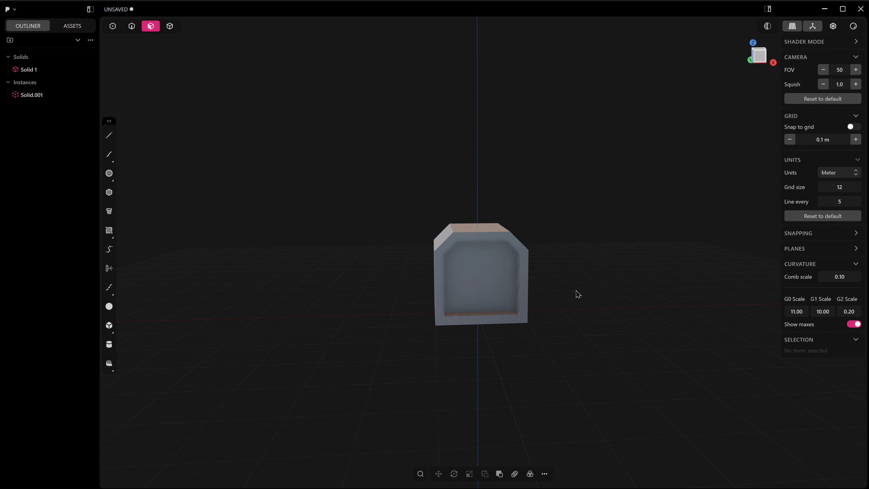
{"action": "mouse_move", "coordinate": [568, 237]}
{"action": "middle_mouse_down"}
{"action": "mouse_move", "coordinate": [541, 255]}
{"action": "mouse_move", "coordinate": [547, 208]}
{"action": "middle_mouse_up"}
{"action": "mouse_move", "coordinate": [475, 316]}
{"action": "middle_mouse_down"}
{"action": "mouse_move", "coordinate": [473, 258]}
{"action": "mouse_move", "coordinate": [490, 387]}
{"action": "mouse_move", "coordinate": [478, 403]}
{"action": "mouse_move", "coordinate": [423, 400]}
{"action": "mouse_move", "coordinate": [439, 404]}
{"action": "mouse_move", "coordinate": [465, 382]}
{"action": "middle_mouse_up"}
{"action": "key", "text": "alt+shift+z"}
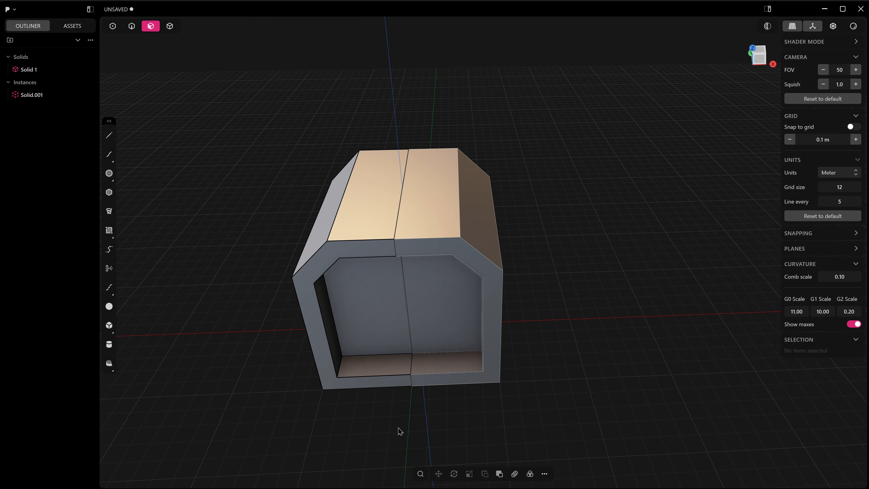
Try to fillet the short seam edge of the recess floor on the original half
{"action": "left_click", "coordinate": [408, 367]}
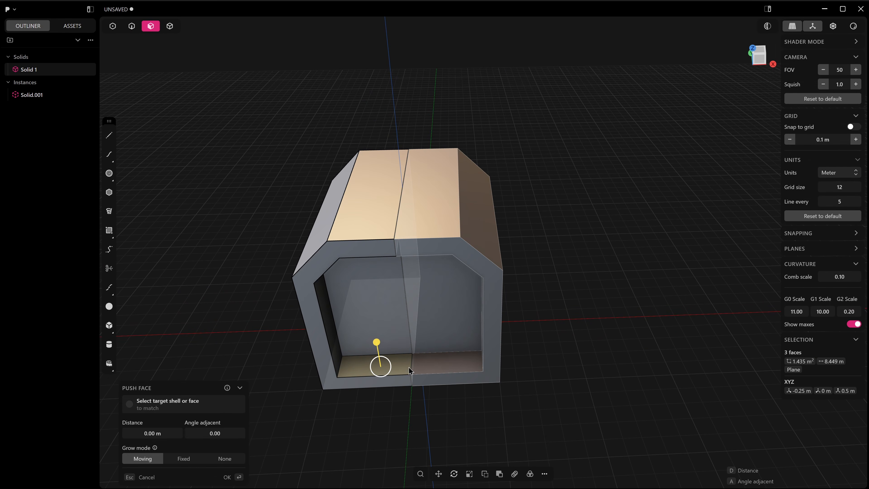
{"action": "key", "text": "Escape"}
{"action": "key", "text": "2"}
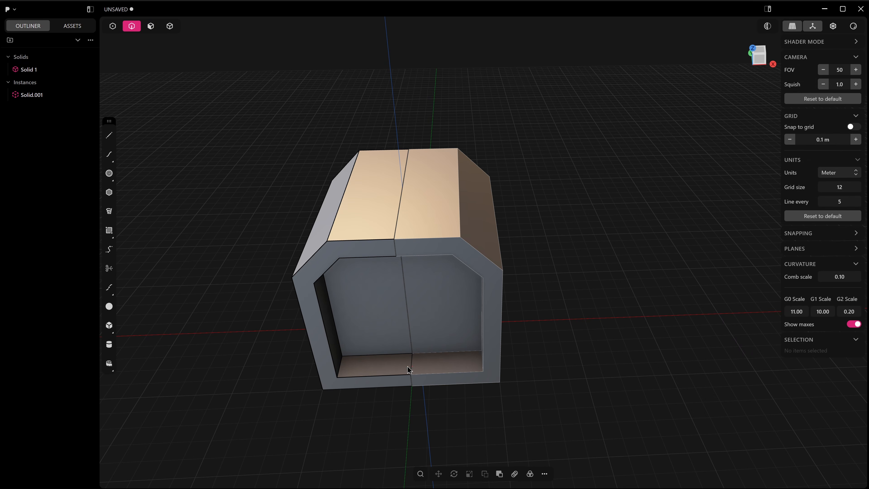
{"action": "left_click", "coordinate": [409, 370]}
{"action": "key", "text": "f"}
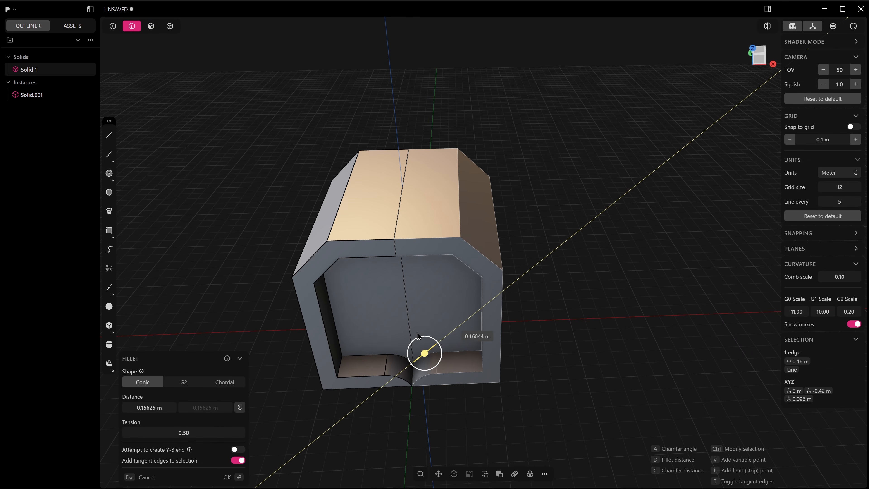
{"action": "middle_click_drag", "start_coordinate": [501, 357], "coordinate": [539, 330]}
{"action": "key", "text": "Escape"}
{"action": "key", "text": "Escape"}
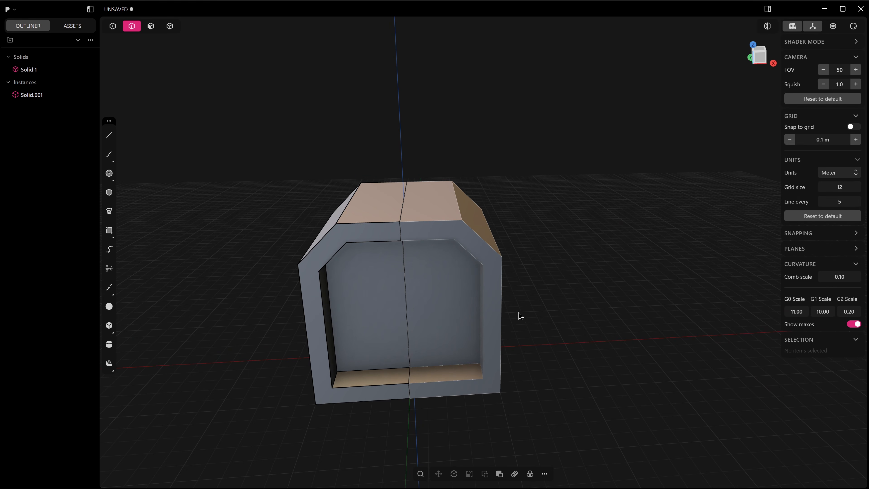
Group the original half and its mirrored instance
{"action": "key", "text": "4"}
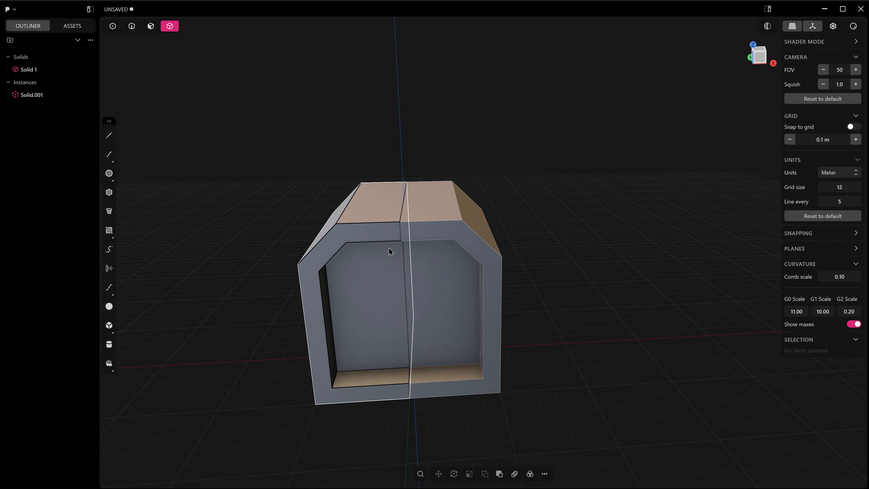
{"action": "left_click", "coordinate": [367, 255]}
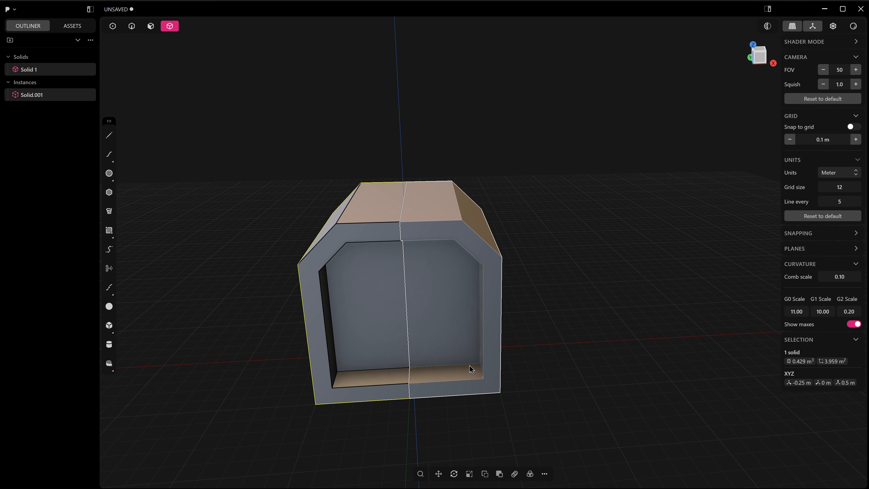
{"action": "middle_click_drag", "start_coordinate": [496, 353], "coordinate": [506, 288]}
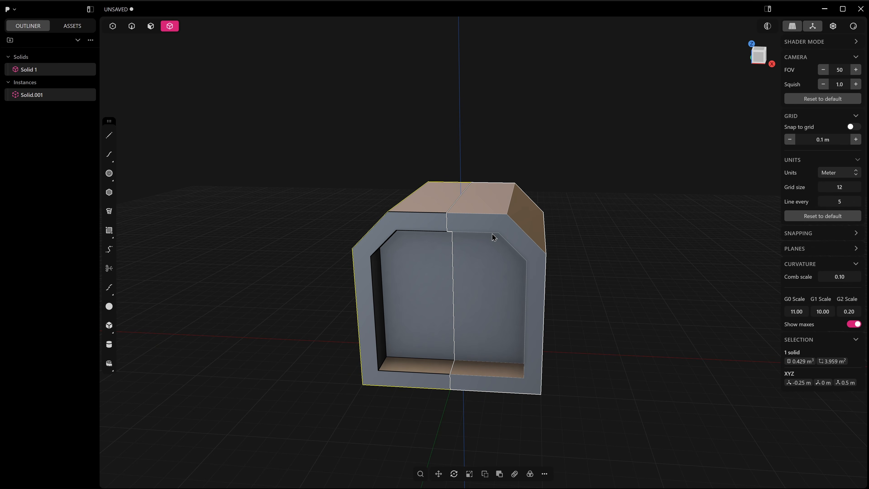
{"action": "key", "text": "ctrl+g"}
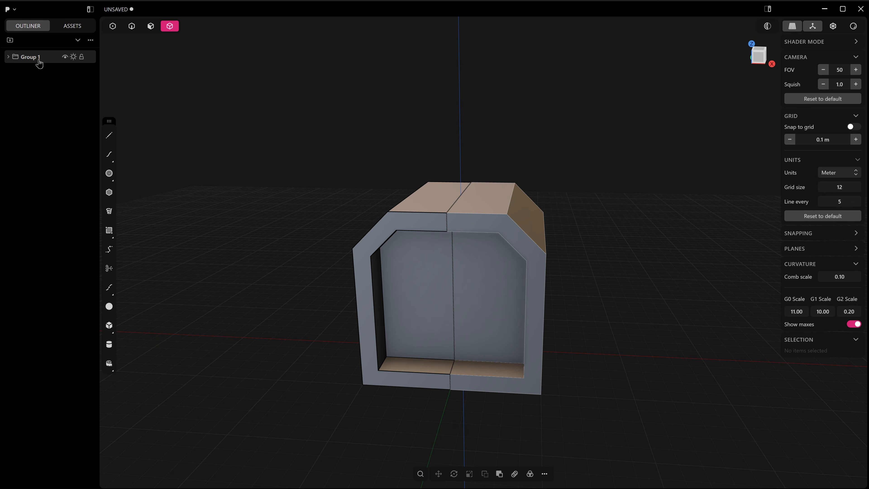
Create an instance of the whole group, leaving it in place
{"action": "middle_click_drag", "start_coordinate": [407, 299], "coordinate": [479, 291]}
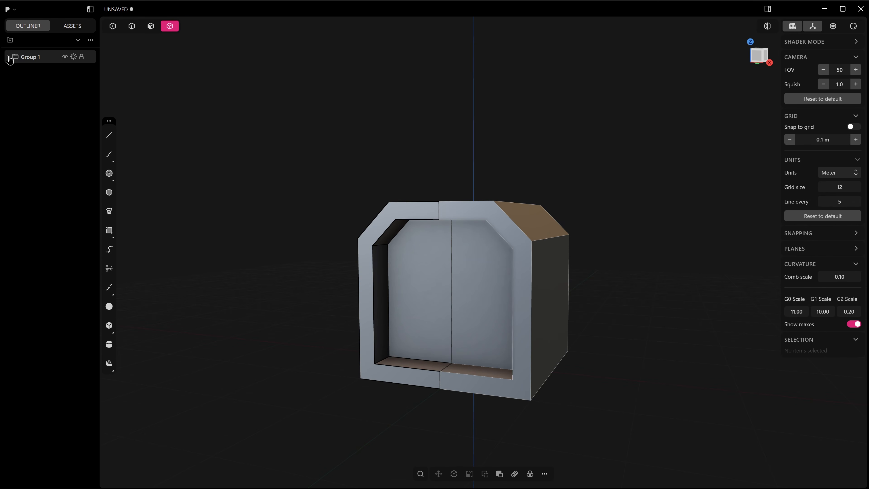
{"action": "middle_click_drag", "start_coordinate": [411, 216], "coordinate": [437, 266]}
{"action": "left_click_drag", "start_coordinate": [277, 106], "coordinate": [561, 423]}
{"action": "middle_click_drag", "start_coordinate": [562, 397], "coordinate": [579, 382]}
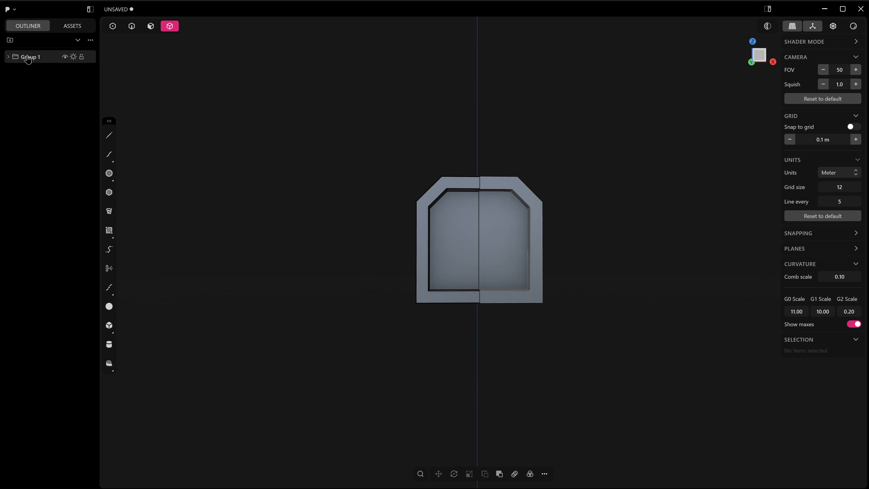
{"action": "middle_click_drag", "start_coordinate": [589, 295], "coordinate": [575, 316]}
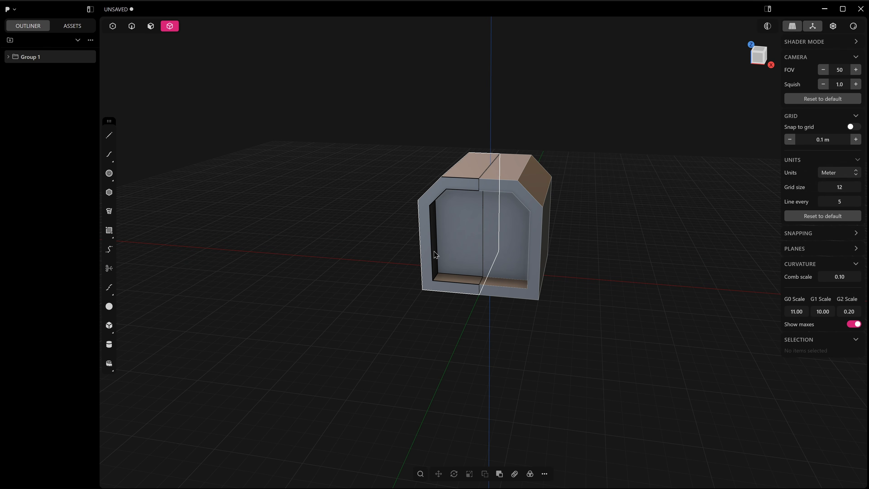
{"action": "key", "text": "alt+d"}
{"action": "middle_click_drag", "start_coordinate": [492, 302], "coordinate": [508, 269]}
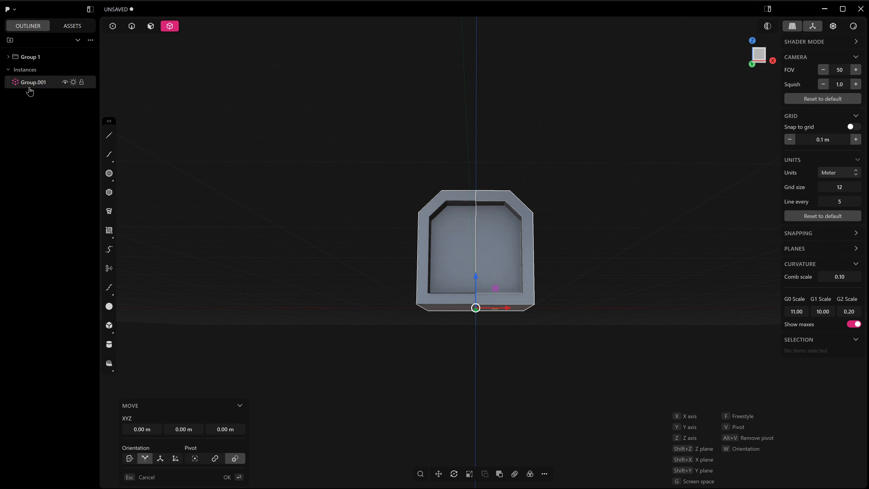
{"action": "middle_click_drag", "start_coordinate": [620, 364], "coordinate": [608, 360]}
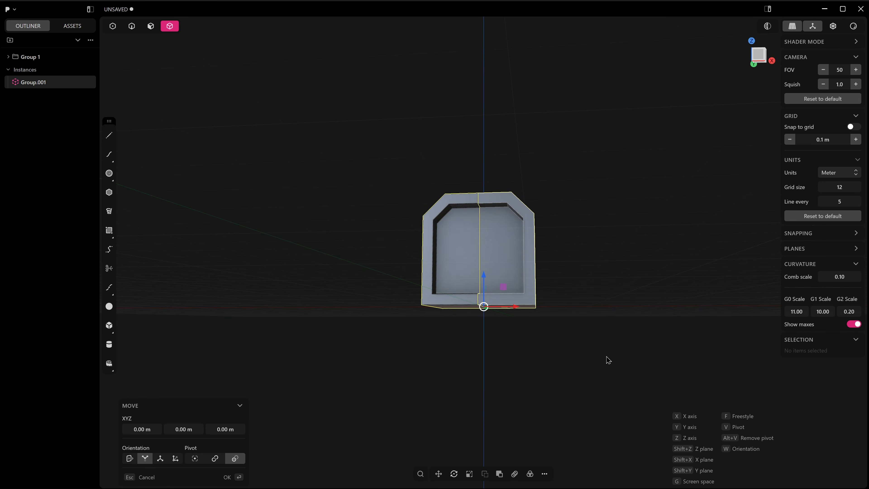
Scale the group instance by -1 along Z to mirror it below the original group
{"action": "key", "text": "s"}
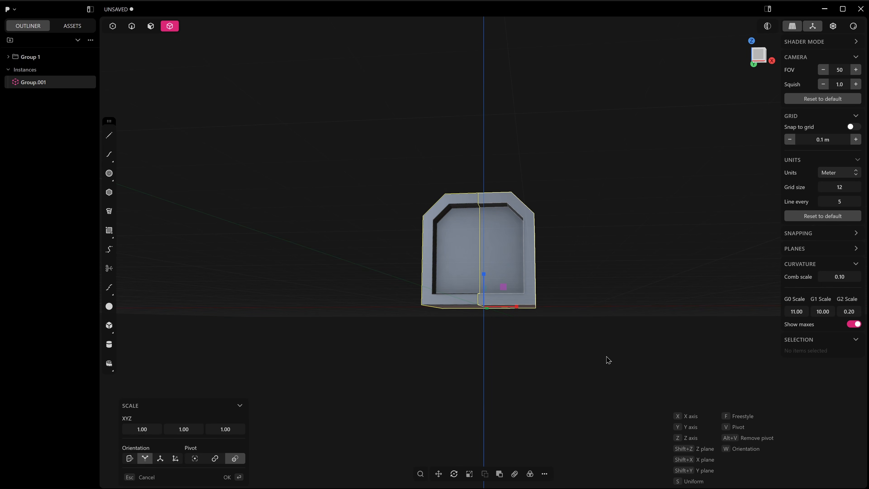
{"action": "type", "text": "z-1"}
{"action": "key", "text": "Return"}
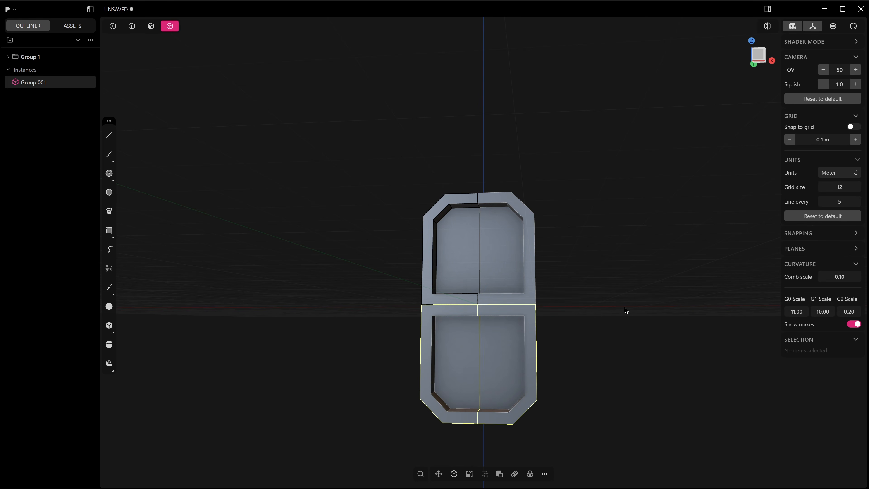
Try to fillet the top front edge of the original half inside the group
{"action": "middle_click_drag", "start_coordinate": [625, 311], "coordinate": [648, 326]}
{"action": "middle_click_drag", "start_coordinate": [523, 311], "coordinate": [524, 323]}
{"action": "key", "text": "2"}
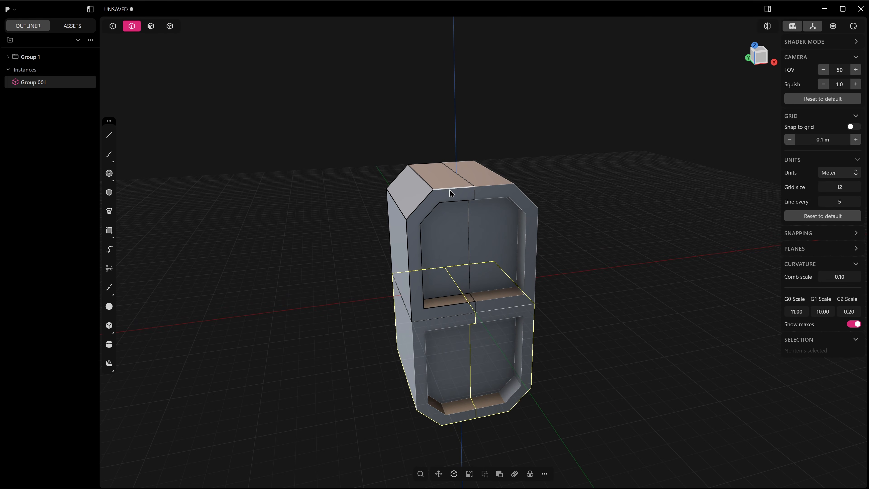
{"action": "left_click", "coordinate": [452, 190]}
{"action": "key", "text": "b"}
{"action": "middle_click_drag", "start_coordinate": [459, 277], "coordinate": [459, 267]}
{"action": "left_click_drag", "start_coordinate": [450, 182], "coordinate": [456, 177]}
{"action": "key", "text": "Escape"}
{"action": "middle_click_drag", "start_coordinate": [456, 178], "coordinate": [425, 161]}
{"action": "scroll", "coordinate": [417, 239], "scroll_direction": "up", "scroll_amount": 4}
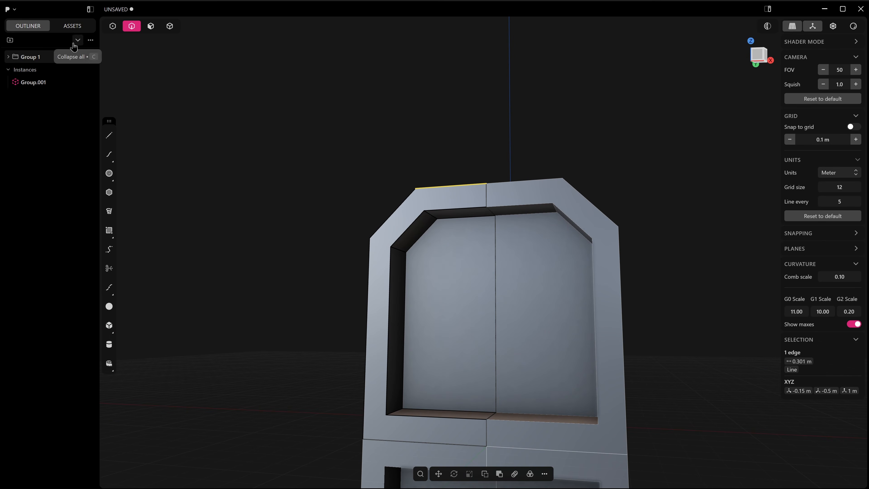
Fillet the two edges where the diagonal meets the side and top in the original half's recess
{"action": "middle_click_drag", "start_coordinate": [225, 226], "coordinate": [246, 253]}
{"action": "scroll", "coordinate": [406, 283], "scroll_direction": "up", "scroll_amount": 3}
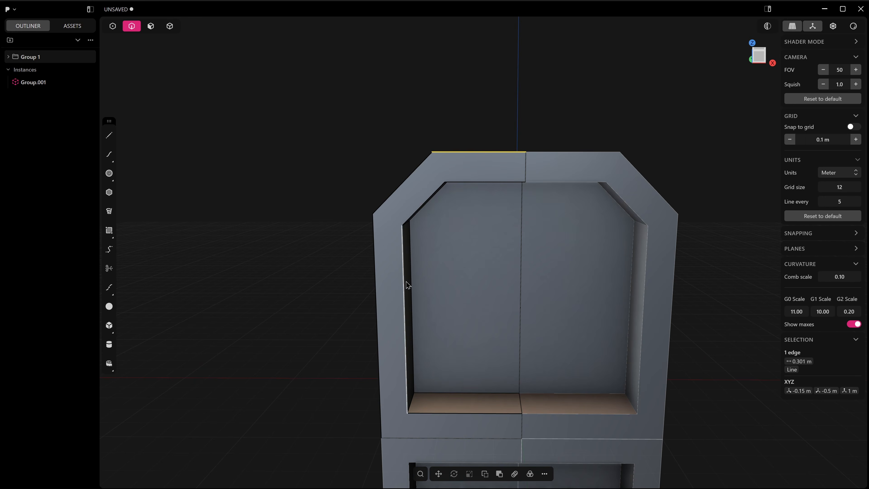
{"action": "middle_click_drag", "start_coordinate": [406, 283], "coordinate": [410, 231]}
{"action": "scroll", "coordinate": [410, 231], "scroll_direction": "down", "scroll_amount": 3}
{"action": "left_click", "coordinate": [405, 224]}
{"action": "left_click", "coordinate": [433, 193], "text": "shift"}
{"action": "left_click_drag", "start_coordinate": [433, 193], "coordinate": [451, 233]}
{"action": "key", "text": "d"}
{"action": "key", "text": "Return"}
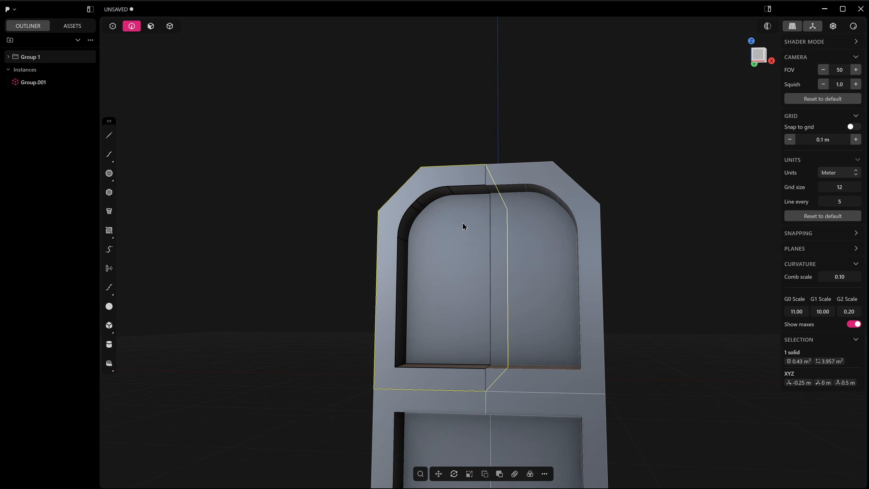
Duplicate the rounded edge run at the back of the original half's recess as a curve and move it slightly forward and inward
{"action": "left_click", "coordinate": [461, 194]}
{"action": "middle_click_drag", "start_coordinate": [463, 195], "coordinate": [453, 222]}
{"action": "key", "text": "shift+d"}
{"action": "middle_click_drag", "start_coordinate": [477, 251], "coordinate": [449, 278]}
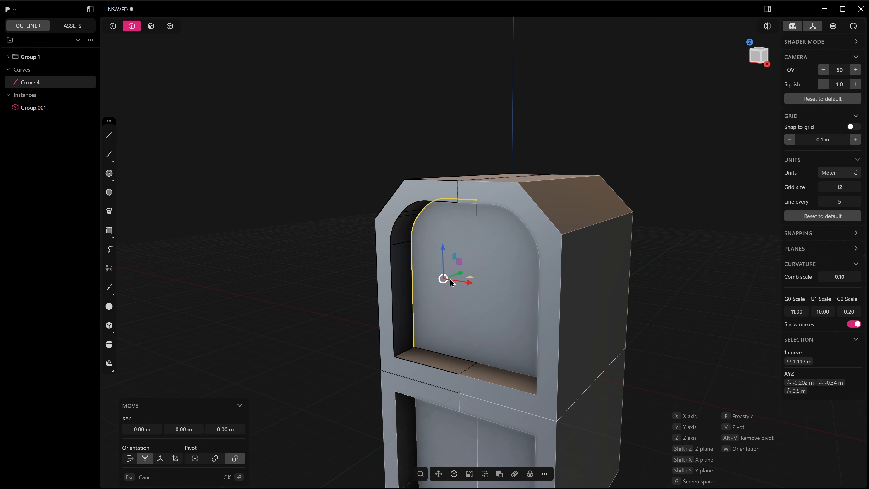
{"action": "left_click_drag", "start_coordinate": [460, 276], "coordinate": [464, 285]}
{"action": "key", "text": "Return"}
{"action": "middle_click_drag", "start_coordinate": [464, 285], "coordinate": [467, 275]}
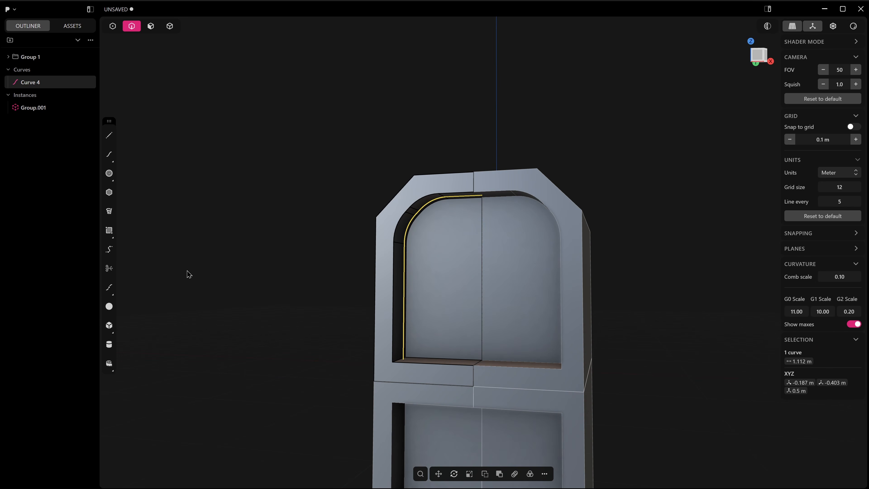
In the front view, draw a small hexagon on the recess's back face just below the upper end of the curve
{"action": "key", "text": "1"}
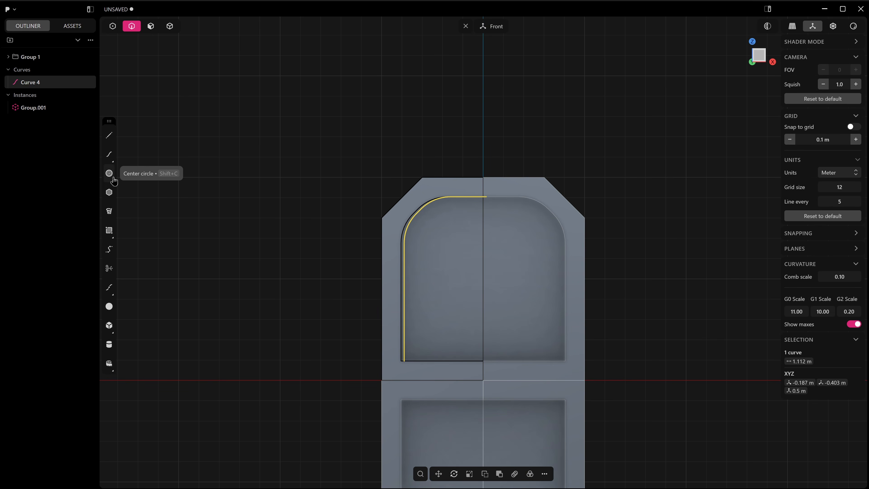
{"action": "left_click", "coordinate": [109, 192]}
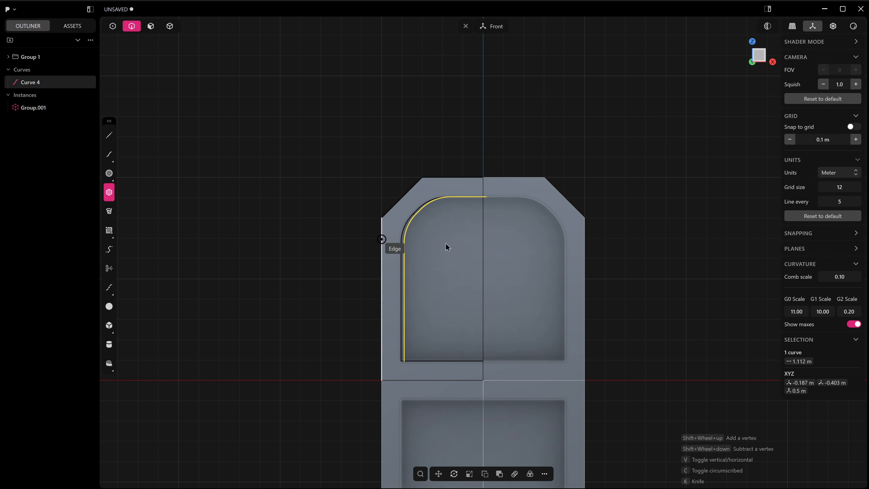
{"action": "left_click", "coordinate": [471, 207]}
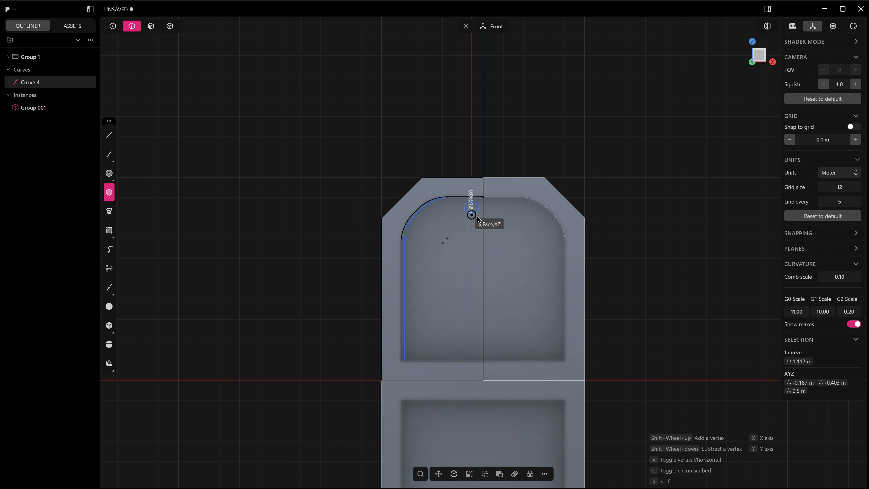
{"action": "left_click", "coordinate": [477, 215]}
{"action": "mouse_move", "coordinate": [476, 215]}
{"action": "middle_mouse_down"}
{"action": "mouse_move", "coordinate": [464, 232]}
{"action": "mouse_move", "coordinate": [460, 219]}
{"action": "middle_mouse_up"}
Extrude the hexagon region forward from the recess's back face into a short solid bolt
{"action": "key", "text": "3"}
{"action": "left_click", "coordinate": [471, 210]}
{"action": "key", "text": "e"}
{"action": "left_click_drag", "start_coordinate": [460, 219], "coordinate": [455, 218]}
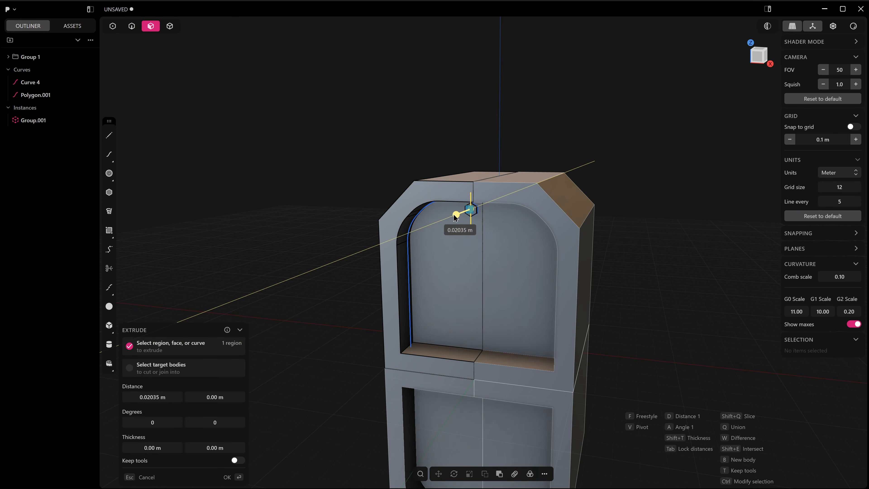
{"action": "key", "text": "Return"}
{"action": "middle_click_drag", "start_coordinate": [493, 225], "coordinate": [487, 204]}
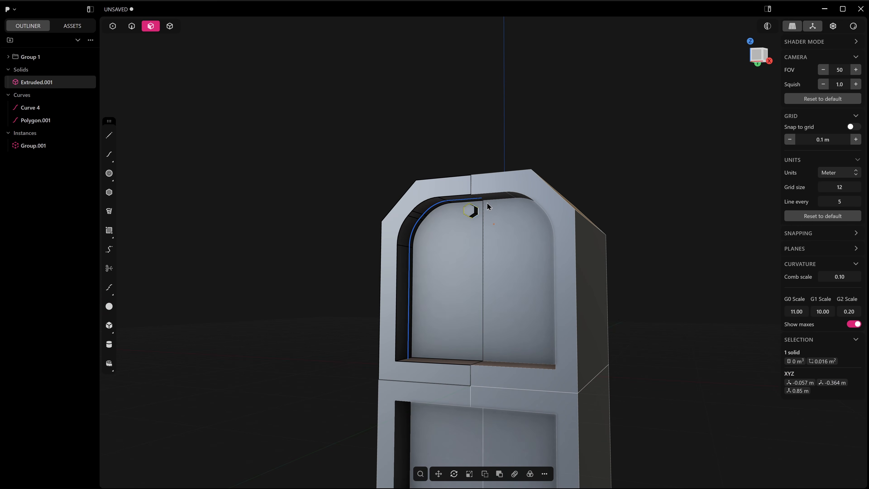
Try a Curve Array of the hexagonal bolt along the duplicated curve with 8 ordinary copies, and undo it
{"action": "right_click", "coordinate": [472, 223]}
{"action": "left_click", "coordinate": [477, 228]}
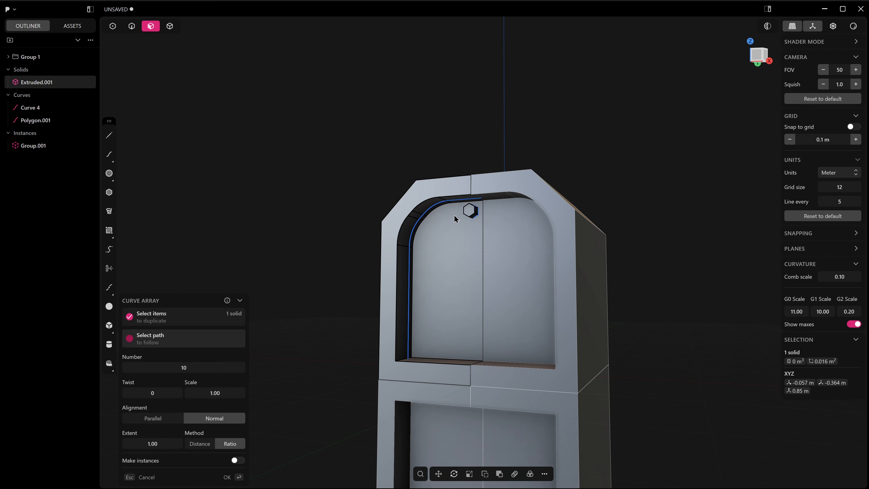
{"action": "left_click", "coordinate": [444, 206]}
{"action": "middle_click_drag", "start_coordinate": [444, 205], "coordinate": [472, 258]}
{"action": "scroll", "coordinate": [471, 258], "scroll_direction": "down", "scroll_amount": 2, "text": "shift"}
{"action": "scroll", "coordinate": [472, 258], "scroll_direction": "down", "scroll_amount": 1, "text": "shift"}
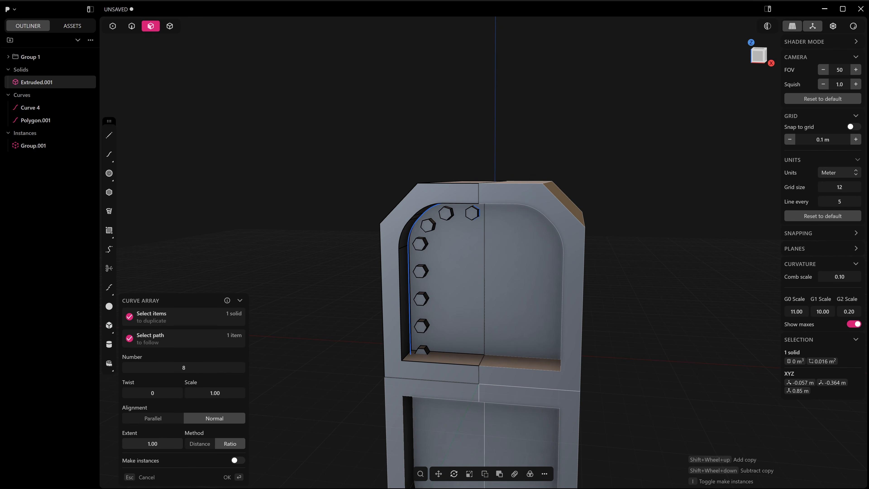
{"action": "left_click_drag", "start_coordinate": [161, 443], "coordinate": [162, 443]}
{"action": "key", "text": "Return"}
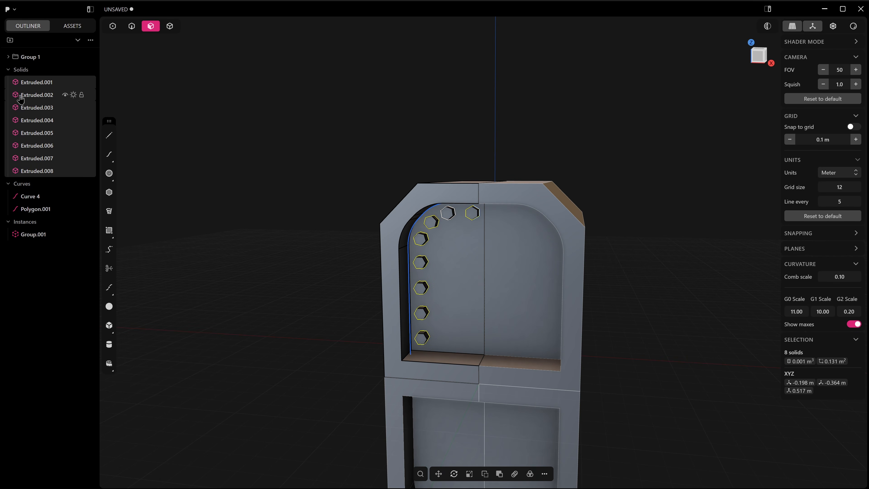
{"action": "key", "text": "ctrl+z"}
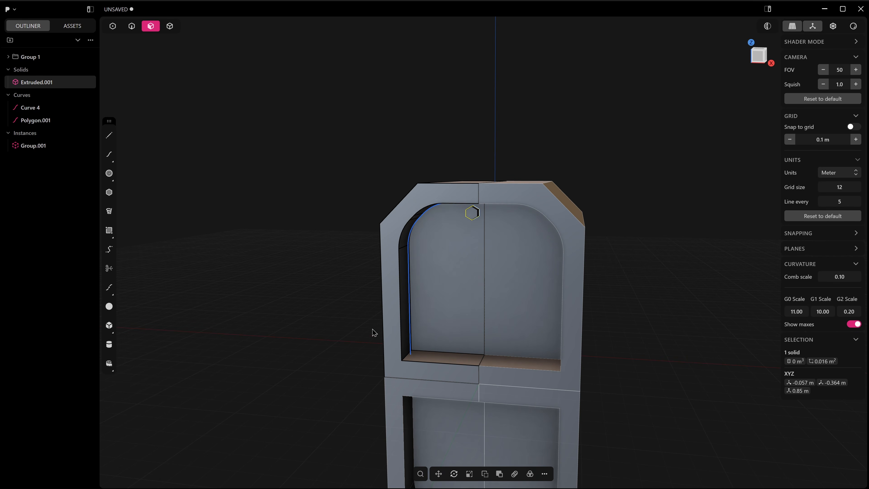
Create a Curve Array of 10 hexagonal bolts along the curve with an extent of 0.92 and Make instances enabled
{"action": "right_click", "coordinate": [436, 390]}
{"action": "left_click", "coordinate": [441, 250]}
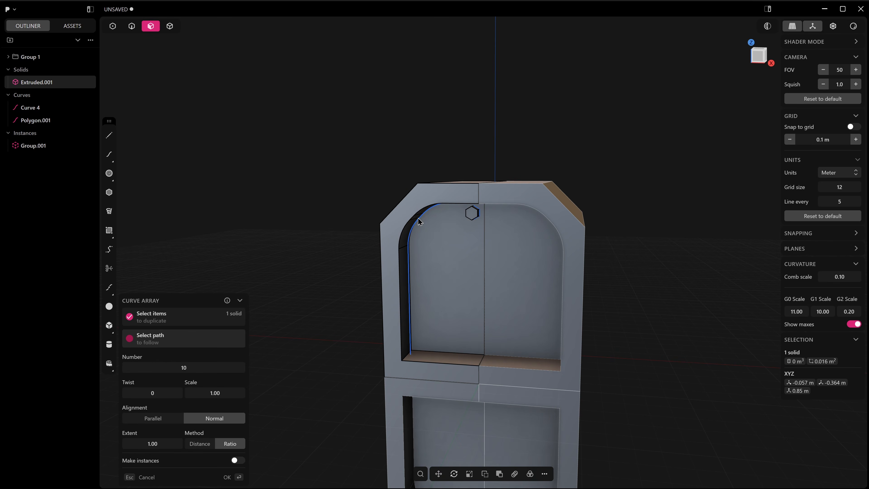
{"action": "left_click", "coordinate": [420, 219]}
{"action": "left_click_drag", "start_coordinate": [156, 443], "coordinate": [144, 444]}
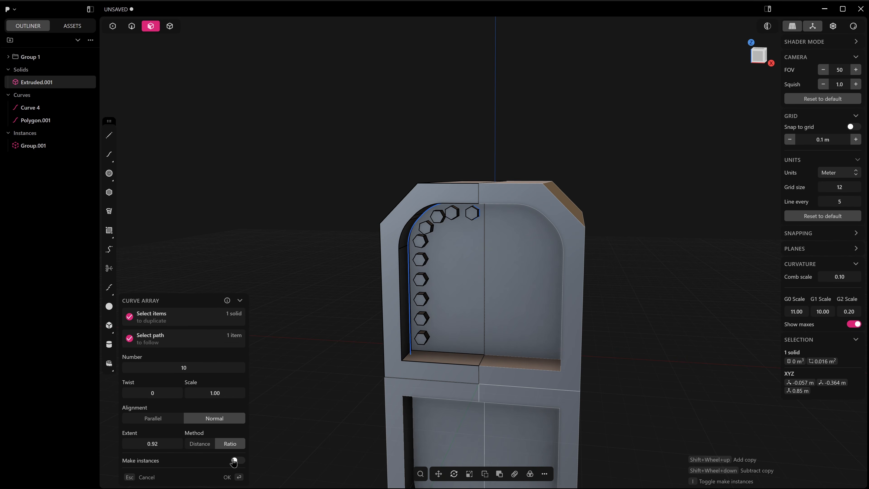
{"action": "middle_click_drag", "start_coordinate": [467, 295], "coordinate": [515, 266]}
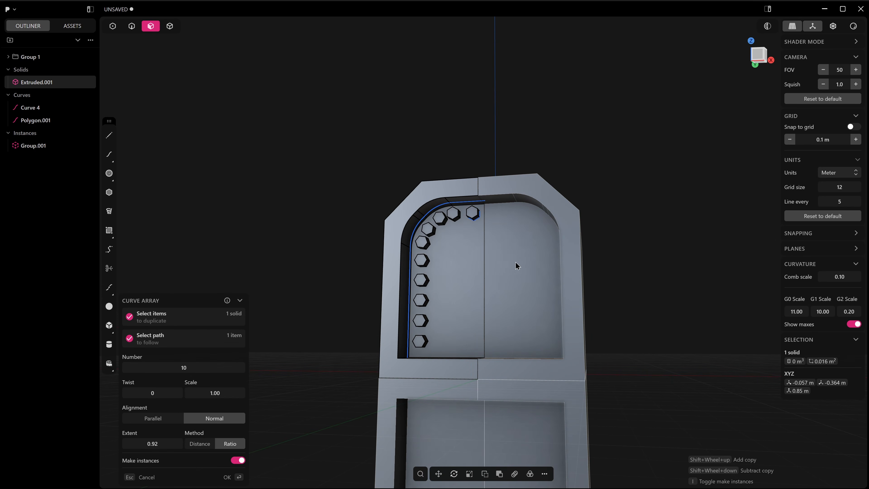
{"action": "key", "text": "Return"}
{"action": "scroll", "coordinate": [465, 257], "scroll_direction": "up", "scroll_amount": 5}
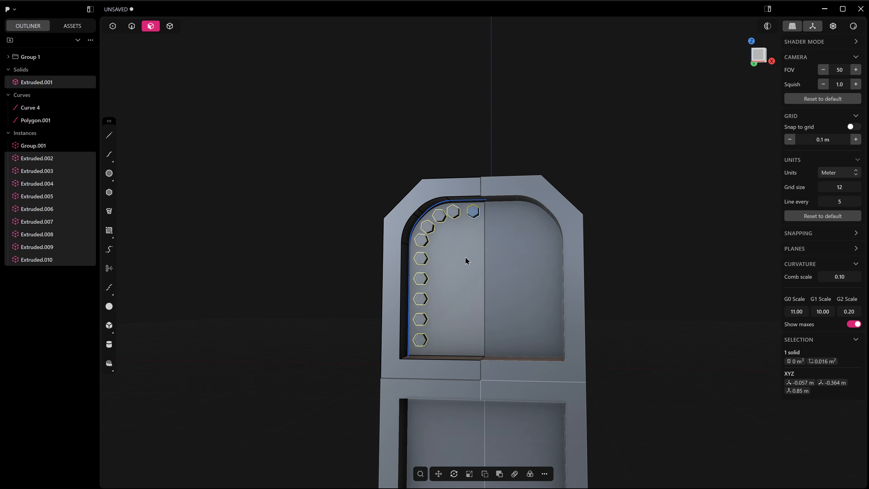
{"action": "middle_click_drag", "start_coordinate": [461, 304], "coordinate": [443, 204]}
{"action": "key", "text": "Escape"}
Offset the original bolt's front face inward by about 0.009 m and push the inner face in to form a hexagonal socket
{"action": "scroll", "coordinate": [443, 236], "scroll_direction": "up", "scroll_amount": 2}
{"action": "middle_click_drag", "start_coordinate": [443, 236], "coordinate": [523, 239]}
{"action": "scroll", "coordinate": [479, 245], "scroll_direction": "up", "scroll_amount": 2}
{"action": "left_click", "coordinate": [517, 244]}
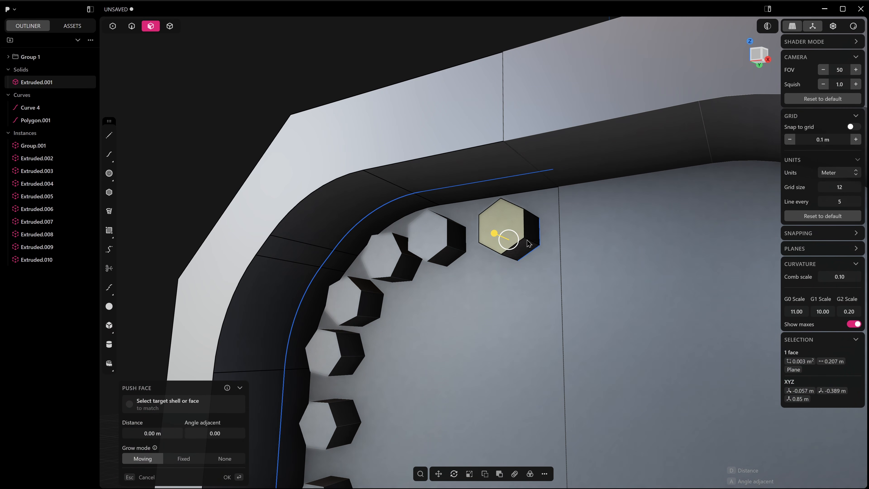
{"action": "key", "text": "o"}
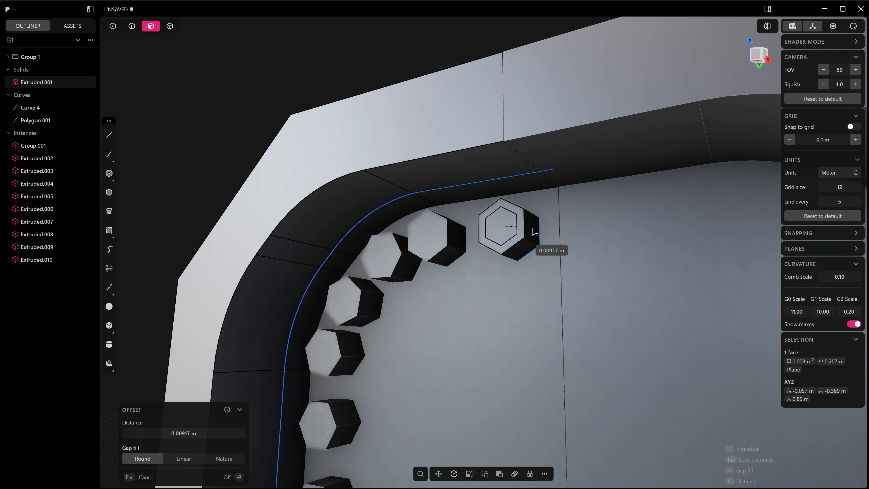
{"action": "left_click", "coordinate": [533, 233]}
{"action": "left_click_drag", "start_coordinate": [485, 221], "coordinate": [495, 226]}
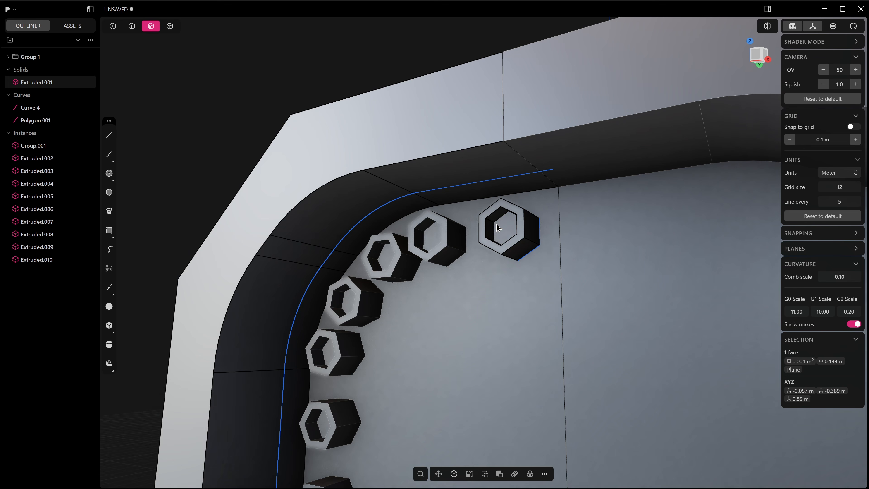
Try to move all ungrouped instances, including the mirrored group instance, into Group 1
{"action": "left_click", "coordinate": [23, 137]}
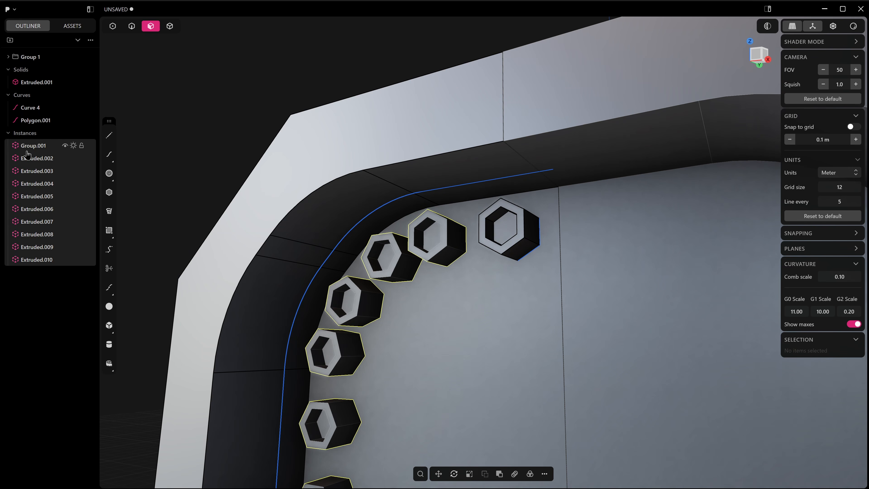
{"action": "left_click", "coordinate": [7, 57]}
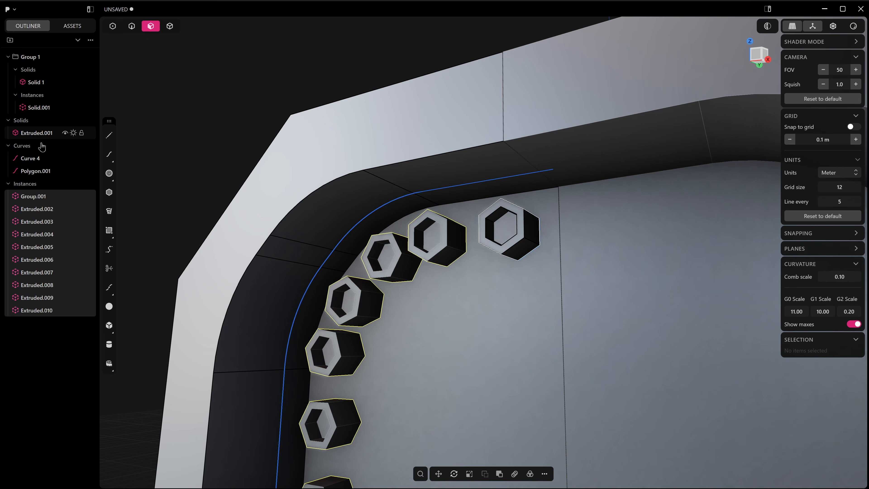
{"action": "left_click_drag", "start_coordinate": [34, 200], "coordinate": [40, 107]}
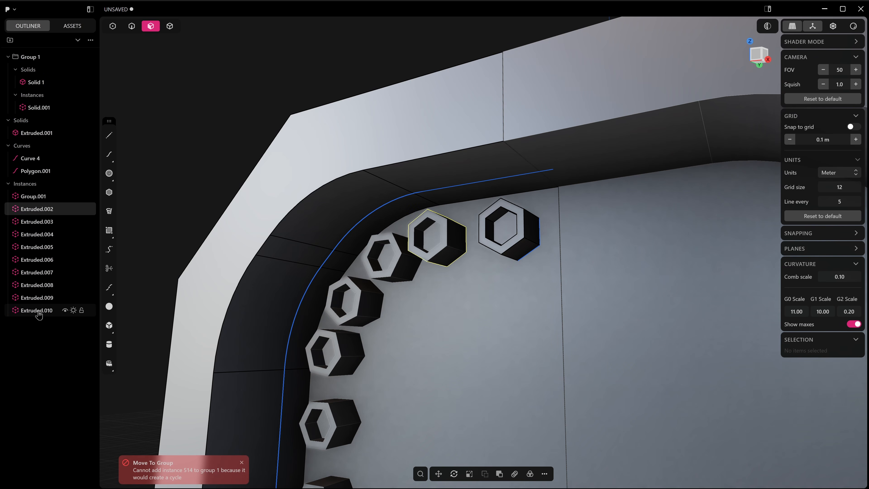
Move only the nine bolt instances, Extruded.002 to Extruded.010, into Group 1
{"action": "left_click_drag", "start_coordinate": [33, 214], "coordinate": [37, 112]}
{"action": "scroll", "coordinate": [233, 178], "scroll_direction": "down", "scroll_amount": 5}
{"action": "middle_click_drag", "start_coordinate": [427, 265], "coordinate": [431, 233], "text": "shift"}
{"action": "middle_click_drag", "start_coordinate": [279, 221], "coordinate": [340, 263]}
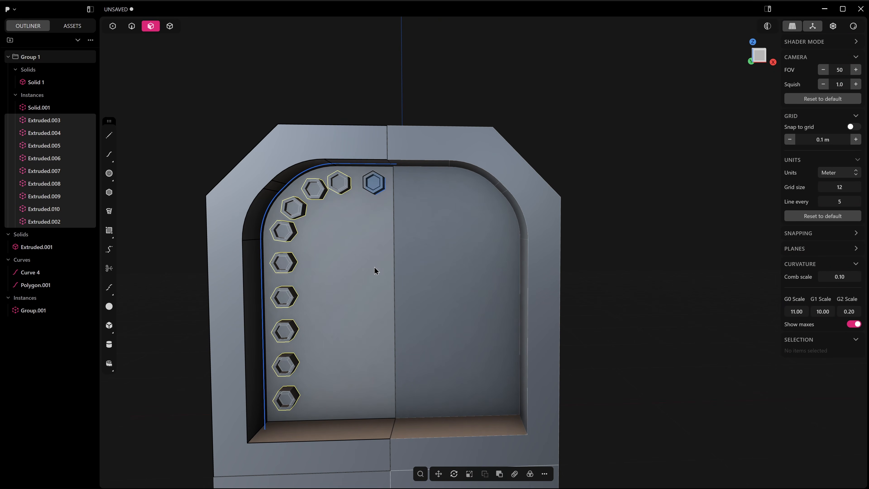
Mirror the nine bolt instances along X onto the other half of the recess and collapse Group 1
{"action": "key", "text": "alt+x"}
{"action": "left_click", "coordinate": [388, 409]}
{"action": "middle_click_drag", "start_coordinate": [390, 401], "coordinate": [416, 194], "text": "shift"}
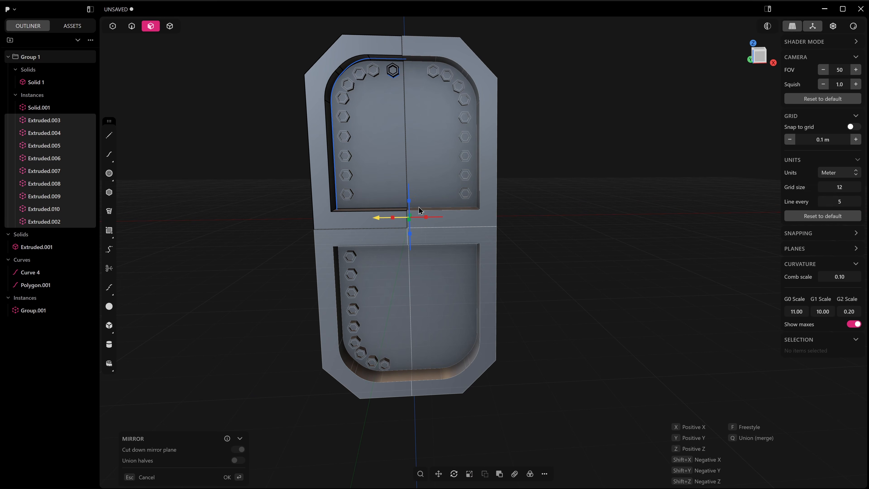
{"action": "key", "text": "Return"}
{"action": "middle_click_drag", "start_coordinate": [544, 202], "coordinate": [284, 161]}
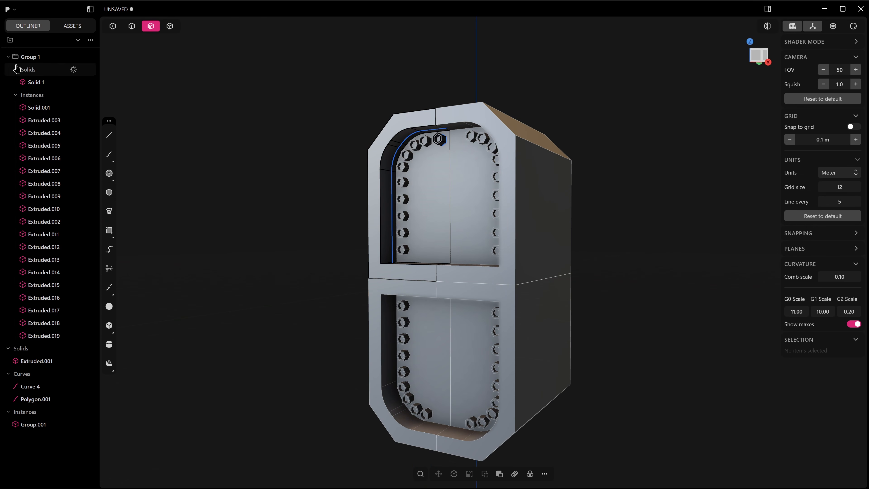
{"action": "left_click", "coordinate": [8, 57]}
Offset the original bolt's socket floor inward and pull the inner face out into a hexagonal pin
{"action": "scroll", "coordinate": [449, 153], "scroll_direction": "up", "scroll_amount": 10}
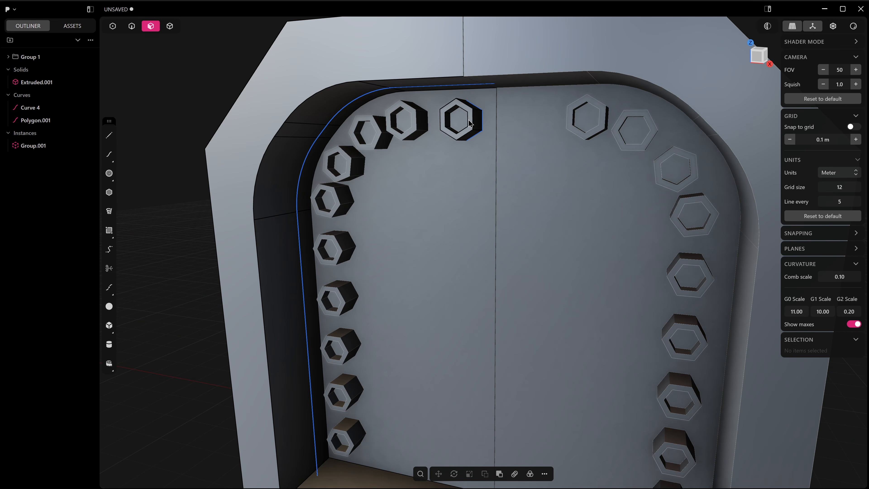
{"action": "left_click_drag", "start_coordinate": [470, 124], "coordinate": [465, 124]}
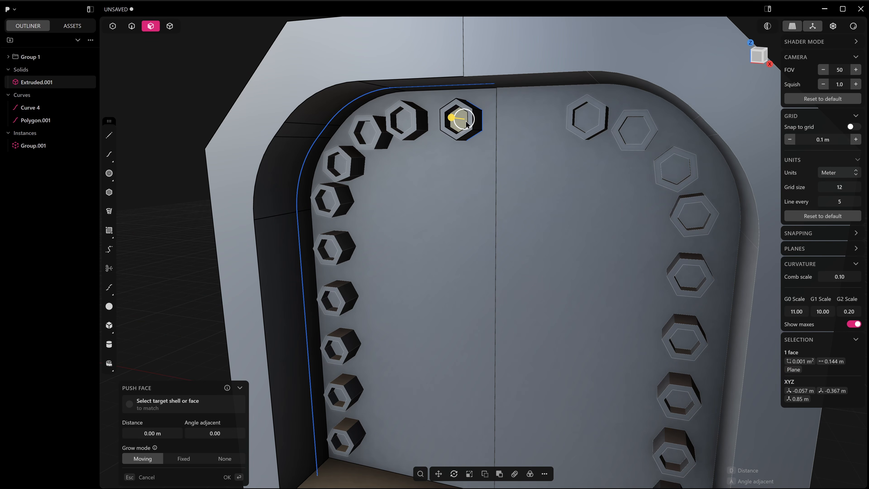
{"action": "key", "text": "o"}
{"action": "left_click", "coordinate": [470, 125]}
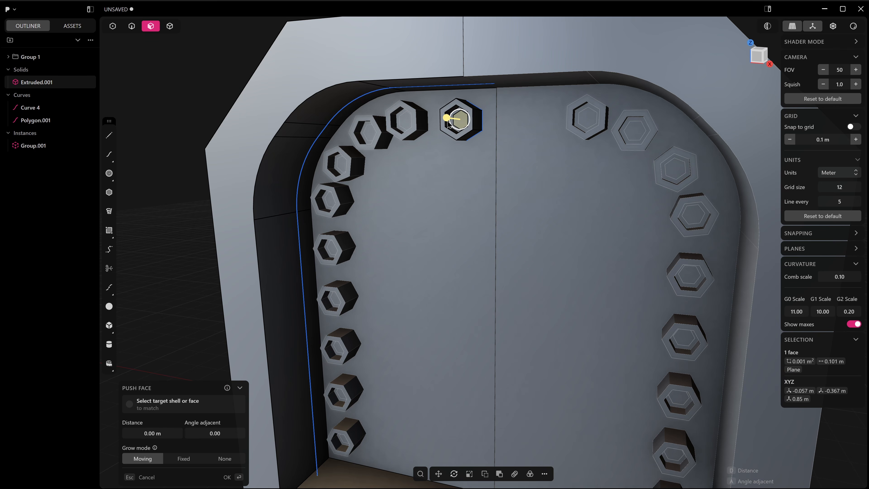
{"action": "scroll", "coordinate": [449, 124], "scroll_direction": "down", "scroll_amount": 6}
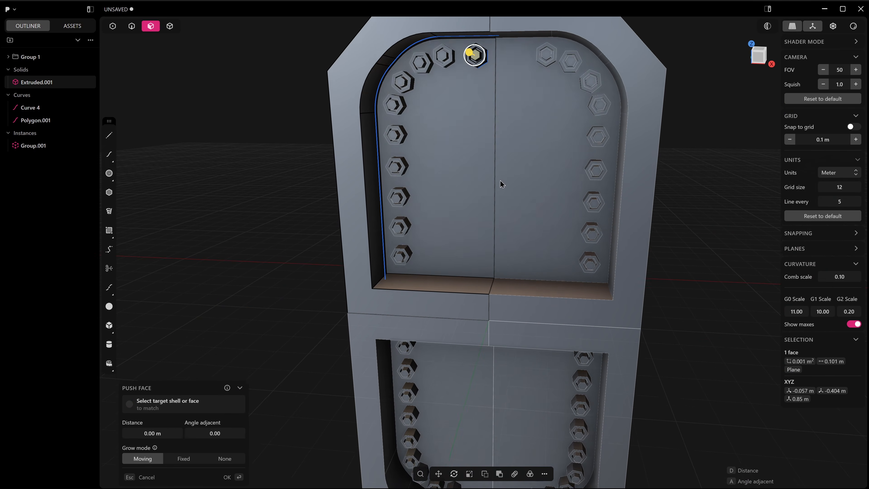
{"action": "scroll", "coordinate": [501, 188], "scroll_direction": "down", "scroll_amount": 5}
{"action": "middle_click_drag", "start_coordinate": [508, 240], "coordinate": [550, 133]}
{"action": "key", "text": "Escape"}
{"action": "scroll", "coordinate": [556, 197], "scroll_direction": "up", "scroll_amount": 4}
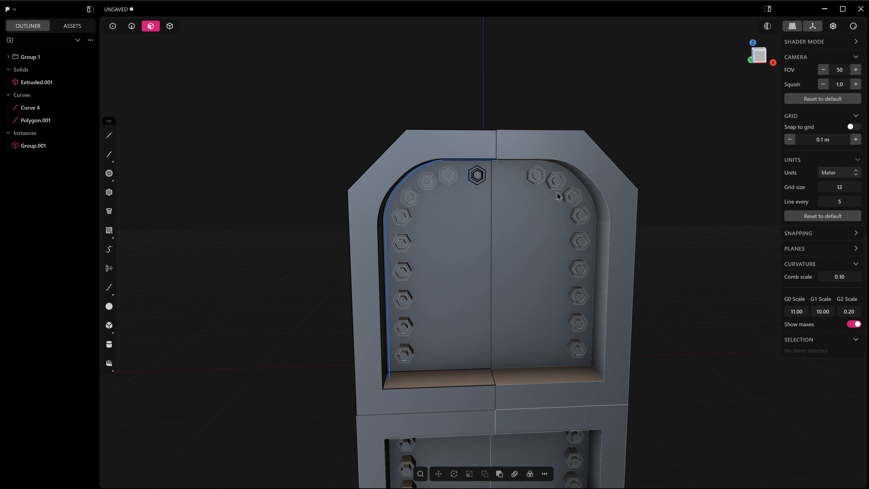
Select the whole model, including Group 1, the original bolt and the group instance, and realize its instances as solids
{"action": "mouse_move", "coordinate": [616, 213]}
{"action": "middle_mouse_down"}
{"action": "mouse_move", "coordinate": [572, 160]}
{"action": "mouse_move", "coordinate": [603, 190]}
{"action": "mouse_move", "coordinate": [611, 216]}
{"action": "middle_mouse_up"}
{"action": "scroll", "coordinate": [598, 210], "scroll_direction": "down", "scroll_amount": 5}
{"action": "key", "text": "4"}
{"action": "left_click_drag", "start_coordinate": [419, 49], "coordinate": [635, 359]}
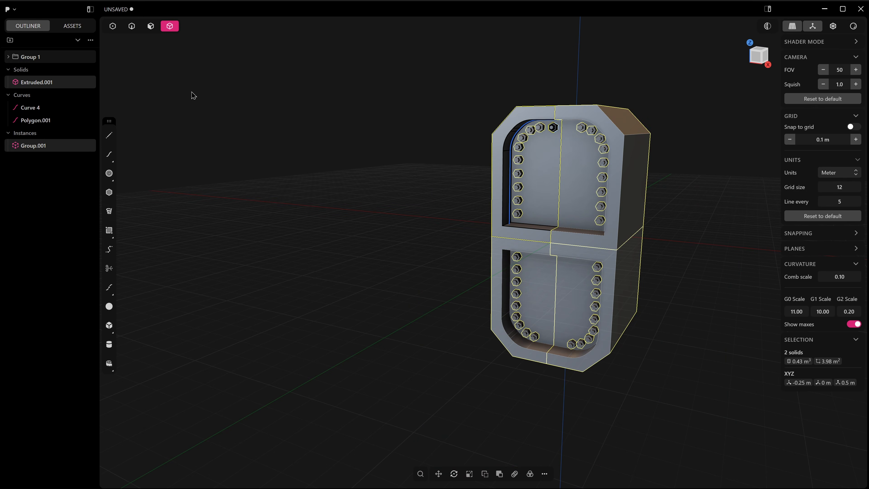
{"action": "right_click", "coordinate": [493, 270]}
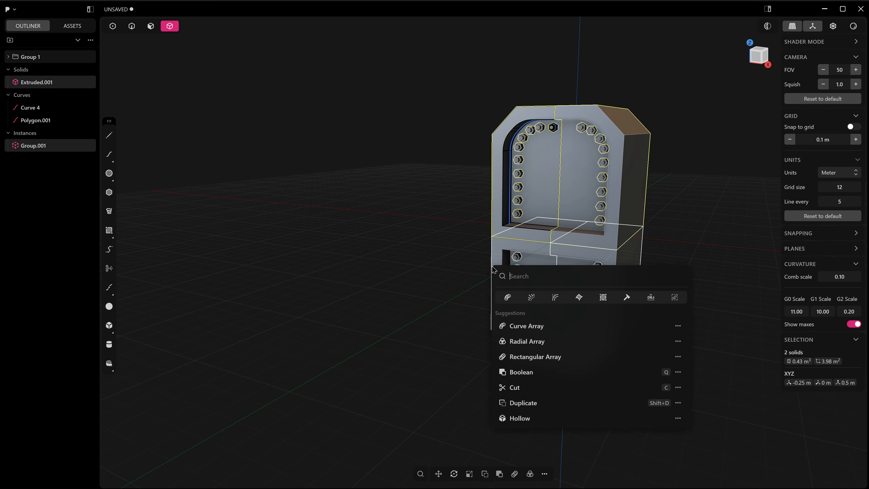
{"action": "type", "text": "INST"}
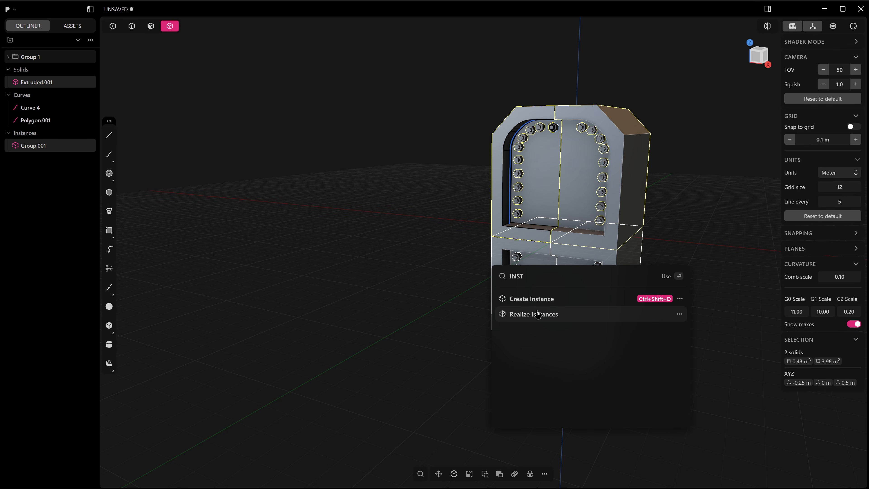
{"action": "left_click", "coordinate": [537, 315]}
{"action": "scroll", "coordinate": [604, 165], "scroll_direction": "up", "scroll_amount": 3}
{"action": "middle_click_drag", "start_coordinate": [625, 192], "coordinate": [637, 253], "text": "shift"}
{"action": "middle_click_drag", "start_coordinate": [637, 243], "coordinate": [651, 228]}
{"action": "scroll", "coordinate": [651, 239], "scroll_direction": "up", "scroll_amount": 5}
{"action": "scroll", "coordinate": [650, 242], "scroll_direction": "up", "scroll_amount": 3}
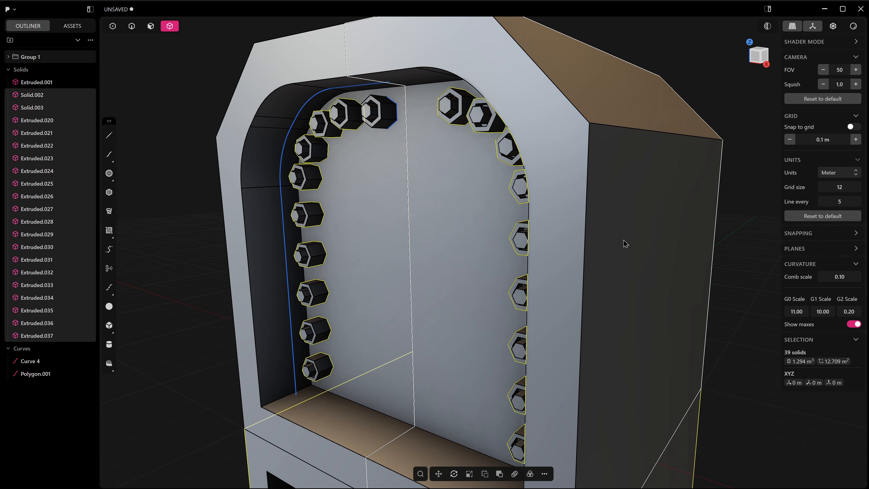
Union the selected realized cabinet and bolt solids into one body
{"action": "scroll", "coordinate": [619, 261], "scroll_direction": "down", "scroll_amount": 8}
{"action": "key", "text": "q"}
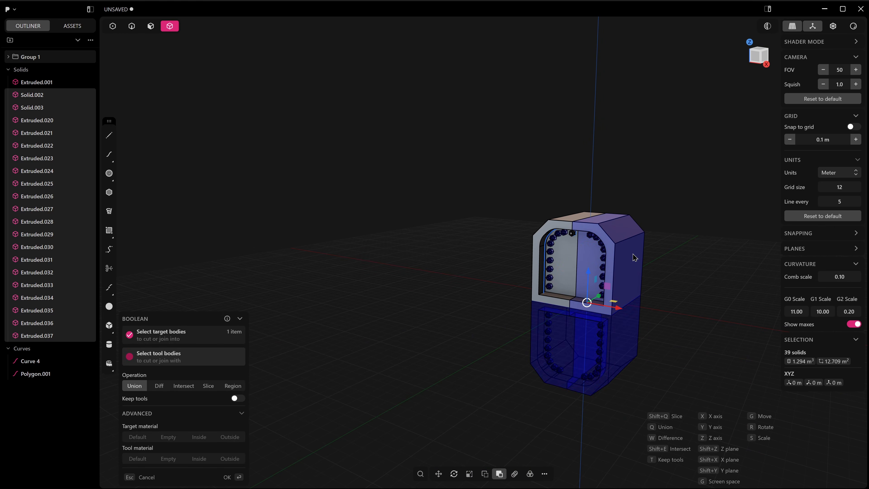
{"action": "key", "text": "Return"}
{"action": "scroll", "coordinate": [642, 246], "scroll_direction": "up", "scroll_amount": 3}
{"action": "left_click", "coordinate": [667, 231]}
{"action": "left_click", "coordinate": [570, 263]}
{"action": "left_click", "coordinate": [528, 233]}
Delete the leftover curve outlining the left half of the upper recess
{"action": "scroll", "coordinate": [528, 234], "scroll_direction": "up", "scroll_amount": 5}
{"action": "middle_click_drag", "start_coordinate": [527, 233], "coordinate": [503, 225]}
{"action": "scroll", "coordinate": [508, 212], "scroll_direction": "down", "scroll_amount": 7}
{"action": "key", "text": "2"}
{"action": "left_click", "coordinate": [506, 237]}
{"action": "key", "text": "Delete"}
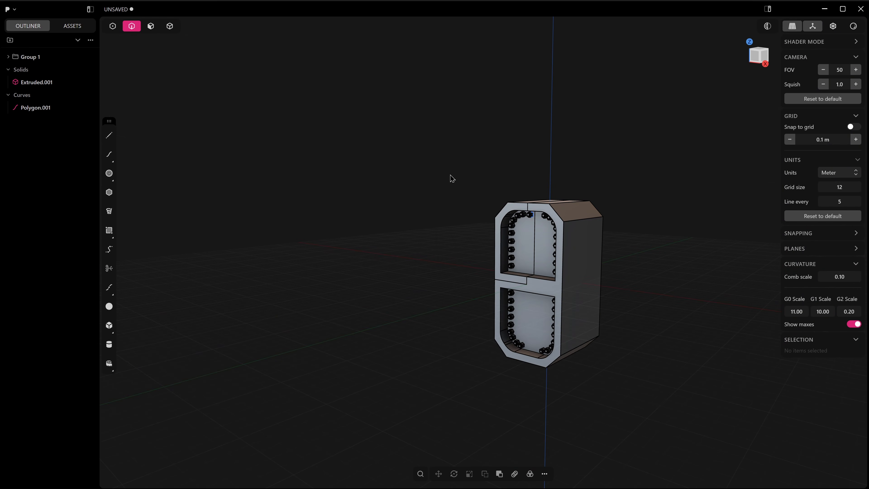
Union the main cabinet body with its remaining upper-left quarter
{"action": "key", "text": "4"}
{"action": "left_click", "coordinate": [520, 278]}
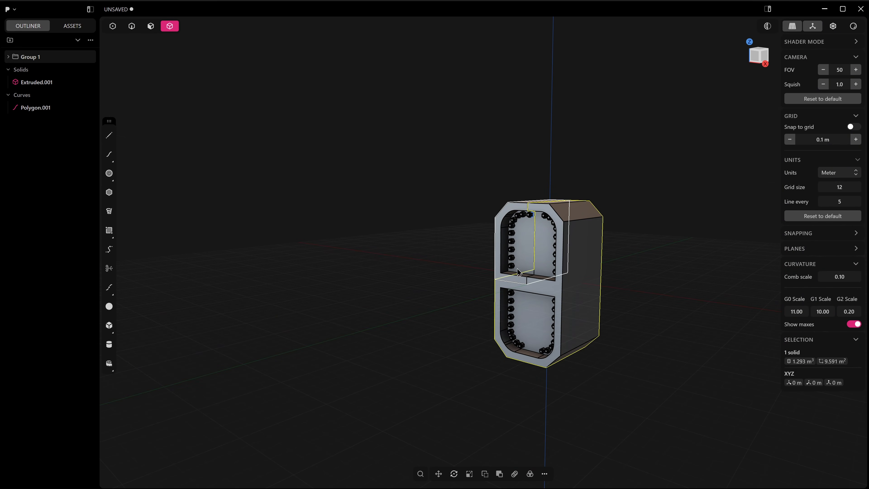
{"action": "key", "text": "q"}
{"action": "key", "text": "q"}
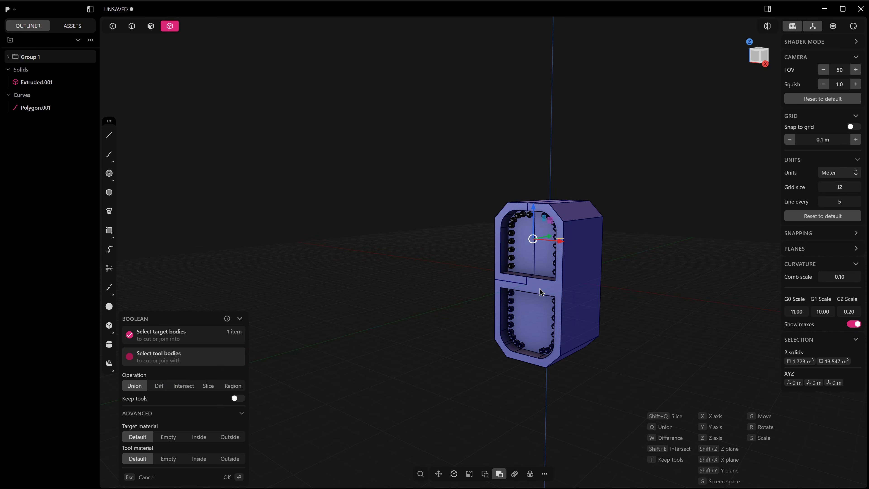
{"action": "right_click", "coordinate": [538, 292]}
Select the whole model and union the cabinet with its remaining separate bolts
{"action": "left_click_drag", "start_coordinate": [466, 165], "coordinate": [663, 471]}
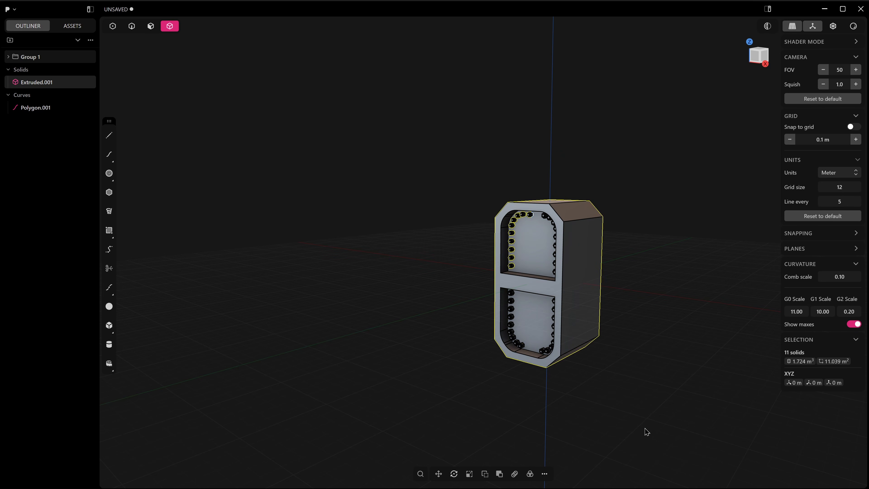
{"action": "key", "text": "q"}
{"action": "key", "text": "q"}
{"action": "right_click", "coordinate": [609, 336]}
Examine the bolt socket and pin faces on the merged cabinet up close, from several angles and as a whole
{"action": "scroll", "coordinate": [549, 137], "scroll_direction": "up", "scroll_amount": 10}
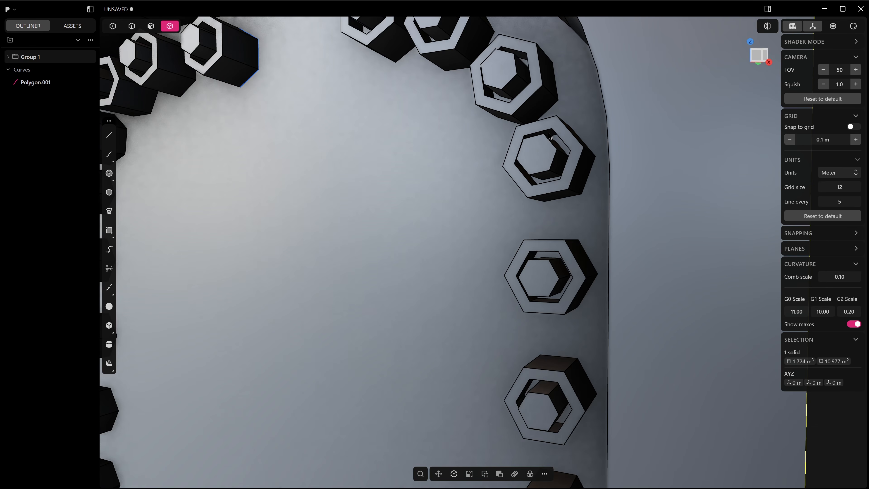
{"action": "scroll", "coordinate": [549, 136], "scroll_direction": "down", "scroll_amount": 5}
{"action": "key", "text": "3"}
{"action": "middle_click_drag", "start_coordinate": [558, 159], "coordinate": [569, 117]}
{"action": "left_click", "coordinate": [546, 112]}
{"action": "left_click", "coordinate": [566, 120]}
{"action": "left_click_drag", "start_coordinate": [563, 107], "coordinate": [558, 131]}
{"action": "left_click", "coordinate": [553, 117]}
{"action": "scroll", "coordinate": [557, 131], "scroll_direction": "down", "scroll_amount": 5}
{"action": "middle_click_drag", "start_coordinate": [558, 131], "coordinate": [607, 116]}
{"action": "key", "text": "Return"}
{"action": "scroll", "coordinate": [589, 165], "scroll_direction": "down", "scroll_amount": 3}
{"action": "key", "text": "Escape"}
{"action": "scroll", "coordinate": [563, 152], "scroll_direction": "down", "scroll_amount": 5}
{"action": "middle_click_drag", "start_coordinate": [560, 154], "coordinate": [515, 222]}
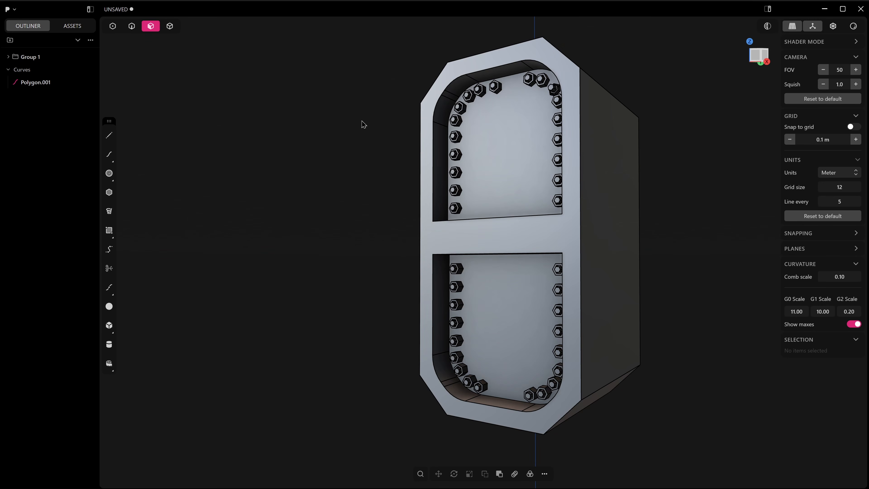
Open the file sci fi gate.plasticity, discarding the current model's unsaved changes
{"action": "left_click", "coordinate": [18, 12]}
{"action": "mouse_move", "coordinate": [71, 25]}
{"action": "left_click", "coordinate": [171, 55]}
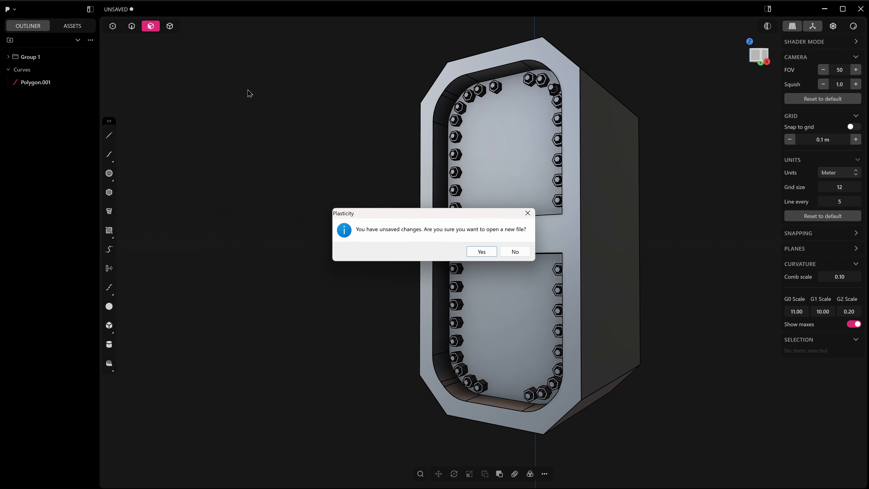
{"action": "left_click", "coordinate": [482, 252]}
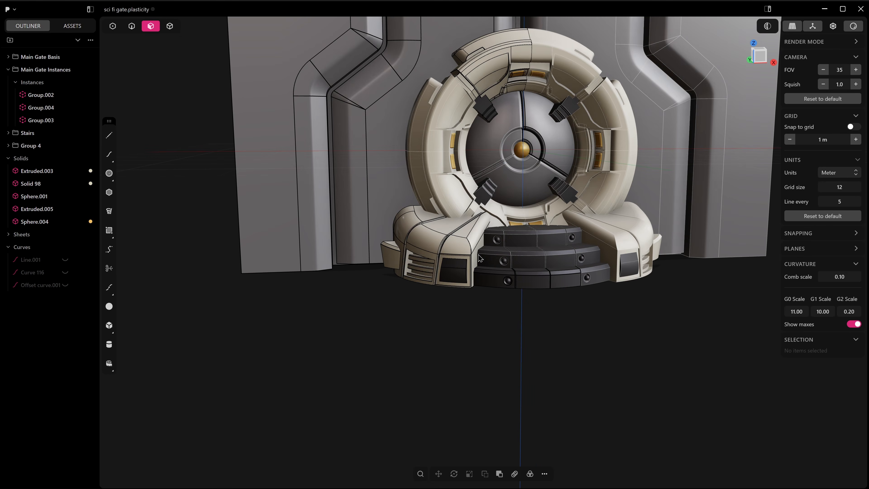
Expand the Main Gate Basis group and examine the central sphere segment and the gate ring's source solid
{"action": "scroll", "coordinate": [473, 447], "scroll_direction": "down", "scroll_amount": 4}
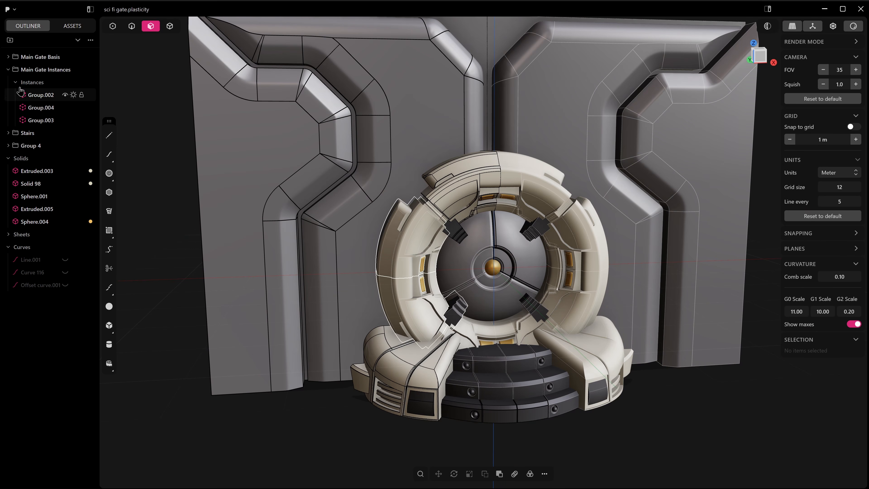
{"action": "left_click", "coordinate": [9, 57]}
{"action": "middle_click_drag", "start_coordinate": [505, 236], "coordinate": [516, 262]}
{"action": "key", "text": "4"}
{"action": "left_click", "coordinate": [503, 223]}
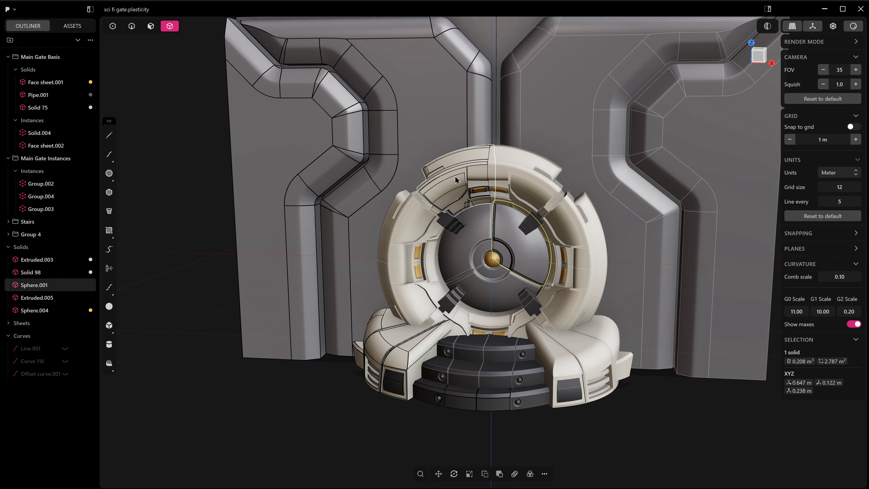
{"action": "scroll", "coordinate": [479, 192], "scroll_direction": "up", "scroll_amount": 4}
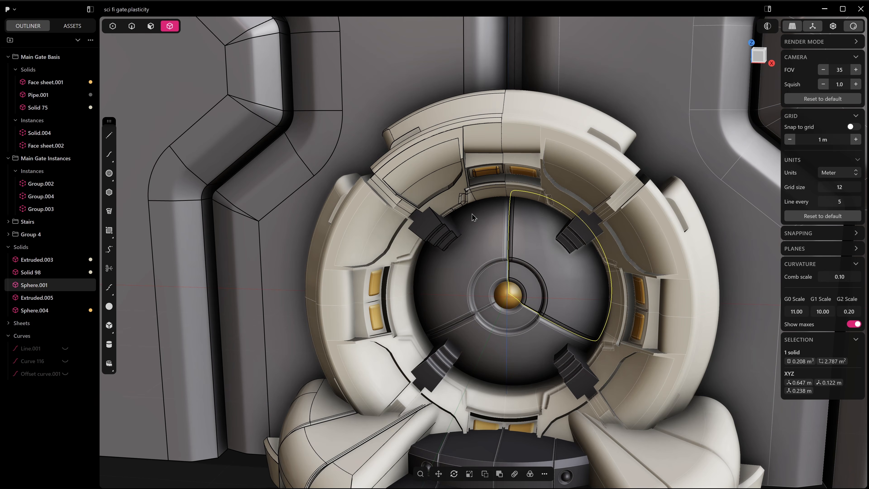
{"action": "scroll", "coordinate": [474, 214], "scroll_direction": "down", "scroll_amount": 1}
{"action": "left_click", "coordinate": [464, 185]}
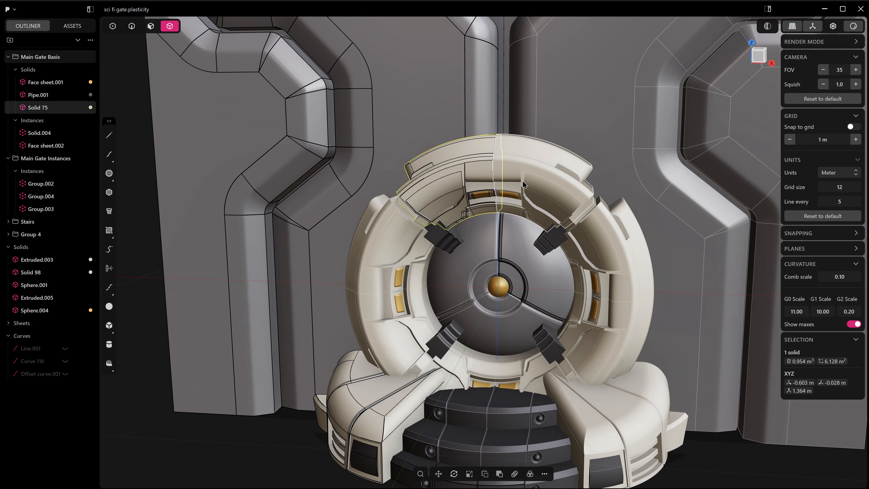
{"action": "scroll", "coordinate": [433, 241], "scroll_direction": "down", "scroll_amount": 3}
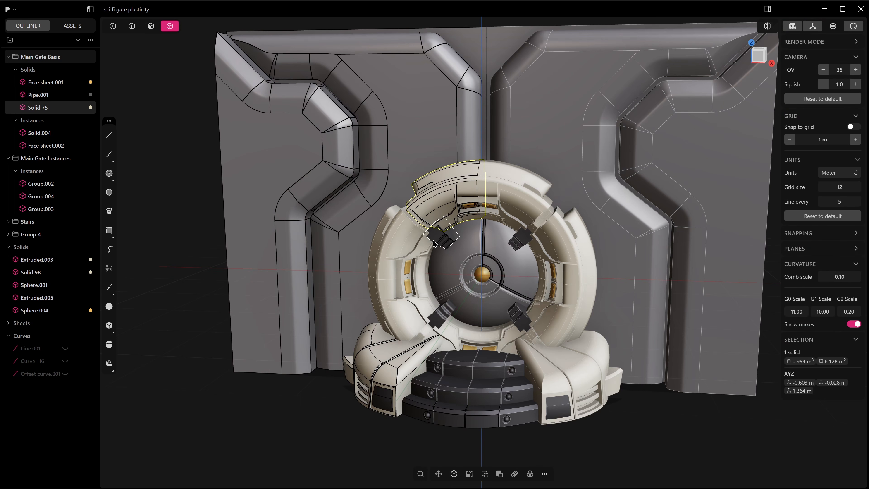
{"action": "scroll", "coordinate": [433, 241], "scroll_direction": "down", "scroll_amount": 1}
Examine the stairs and the curved side pedestal's source solids, comparing the gate with its mirrored half from several angles
{"action": "left_click", "coordinate": [430, 418]}
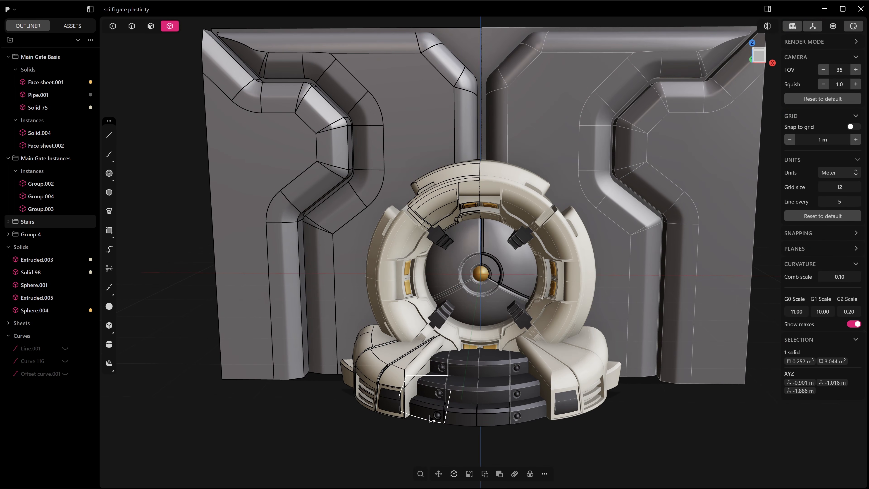
{"action": "middle_click_drag", "start_coordinate": [393, 405], "coordinate": [409, 385]}
{"action": "left_click", "coordinate": [400, 381]}
{"action": "left_click", "coordinate": [375, 362]}
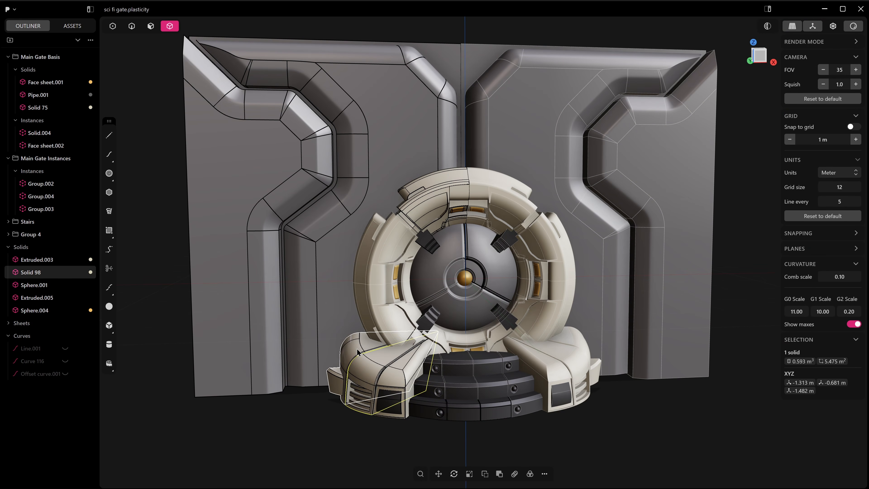
{"action": "left_click", "coordinate": [357, 349]}
{"action": "middle_click_drag", "start_coordinate": [547, 383], "coordinate": [531, 379]}
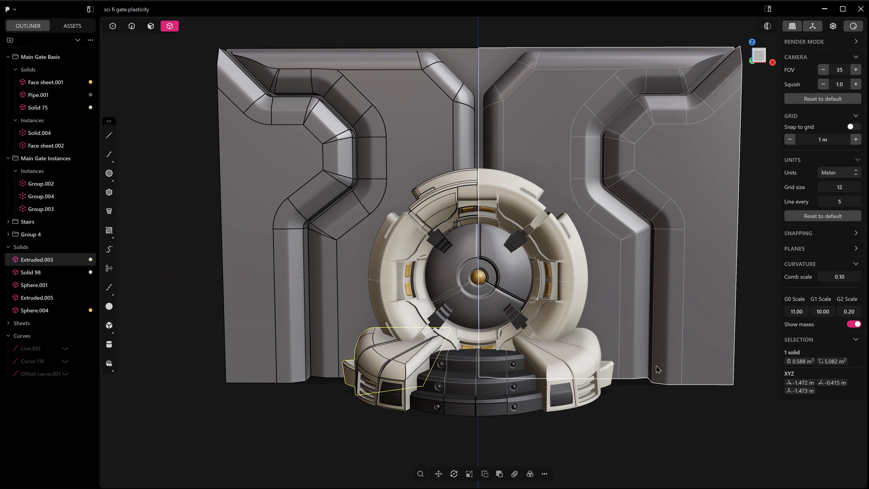
{"action": "left_click", "coordinate": [682, 437]}
{"action": "middle_click_drag", "start_coordinate": [682, 437], "coordinate": [627, 427]}
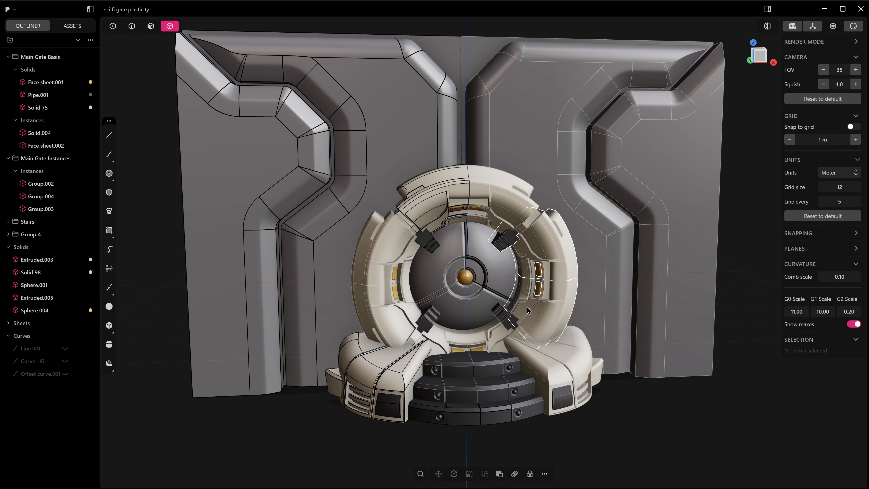
{"action": "middle_click_drag", "start_coordinate": [536, 346], "coordinate": [578, 353]}
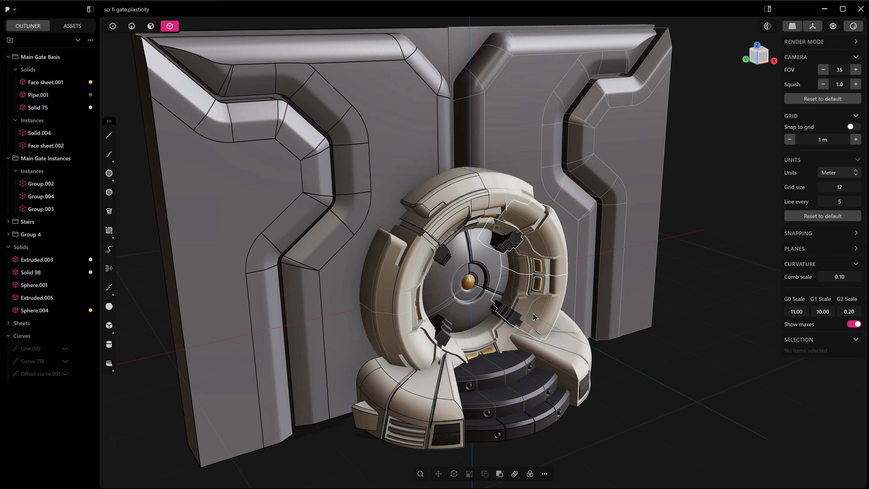
{"action": "middle_click_drag", "start_coordinate": [533, 314], "coordinate": [493, 313]}
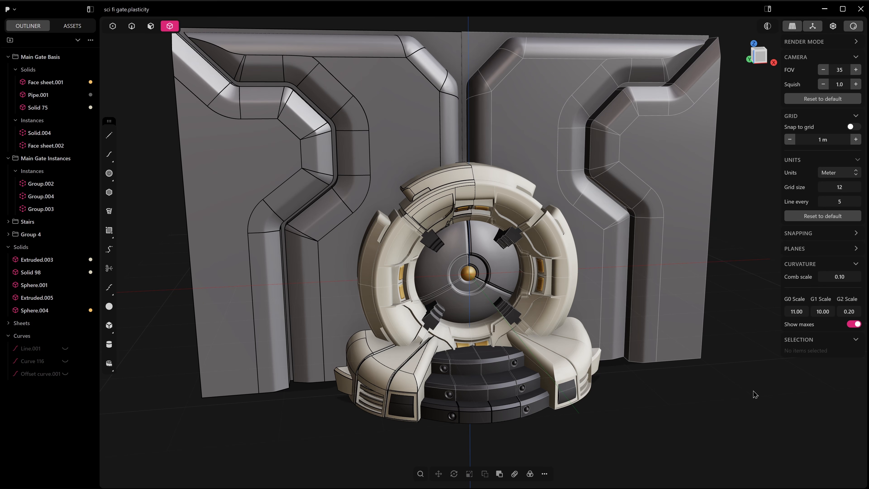
{"action": "left_click", "coordinate": [5, 8]}
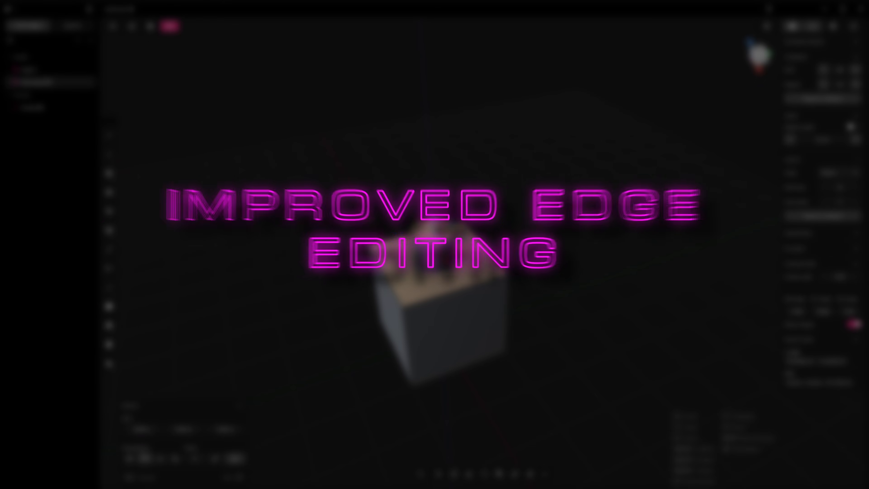
Try moving the cube's far top edge, and start a fillet on the adjacent top edge
{"action": "key", "text": "b"}
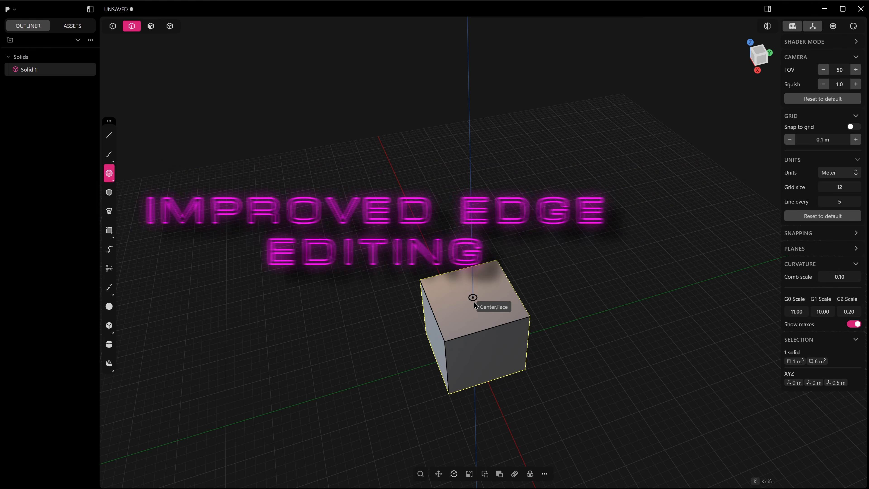
{"action": "left_click", "coordinate": [464, 270]}
{"action": "key", "text": "g"}
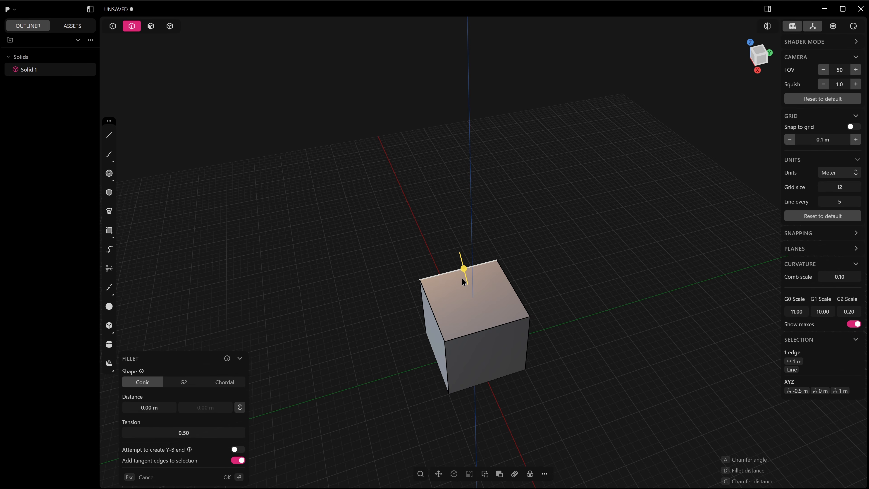
{"action": "left_click_drag", "start_coordinate": [466, 279], "coordinate": [434, 243]}
{"action": "key", "text": "Escape"}
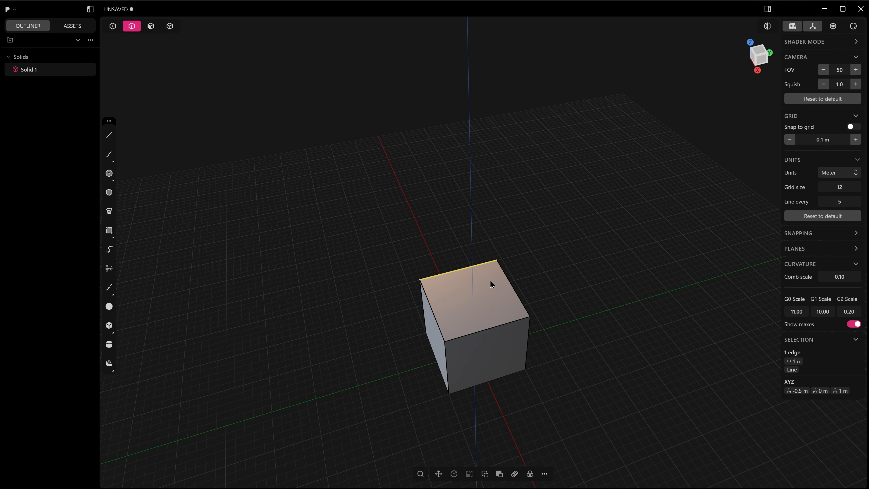
{"action": "key", "text": "g"}
{"action": "left_click_drag", "start_coordinate": [471, 287], "coordinate": [478, 304]}
{"action": "key", "text": "Escape"}
{"action": "middle_click_drag", "start_coordinate": [476, 302], "coordinate": [454, 287]}
{"action": "scroll", "coordinate": [472, 280], "scroll_direction": "up", "scroll_amount": 3}
{"action": "left_click", "coordinate": [505, 278]}
{"action": "key", "text": "b"}
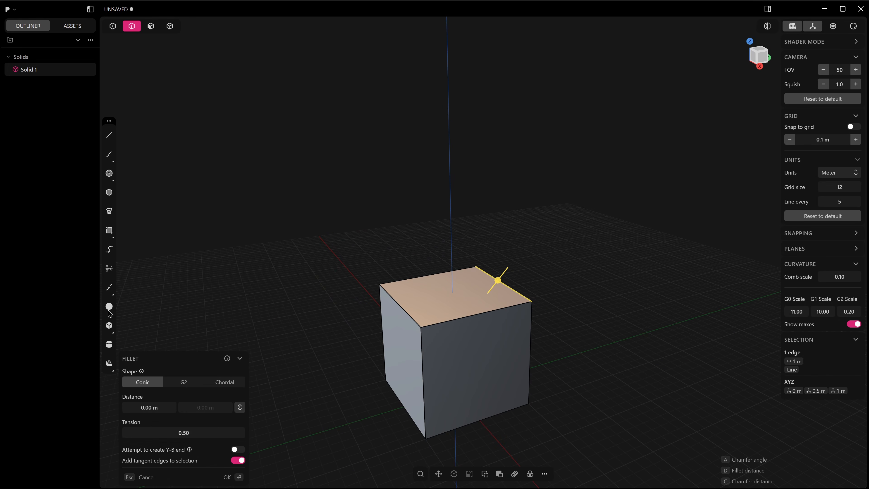
Draw a circle of about 0.267 m radius centred on the cube's top face and extrude it up about 0.47 m
{"action": "left_click", "coordinate": [110, 173]}
{"action": "left_click", "coordinate": [455, 296]}
{"action": "left_click", "coordinate": [473, 302]}
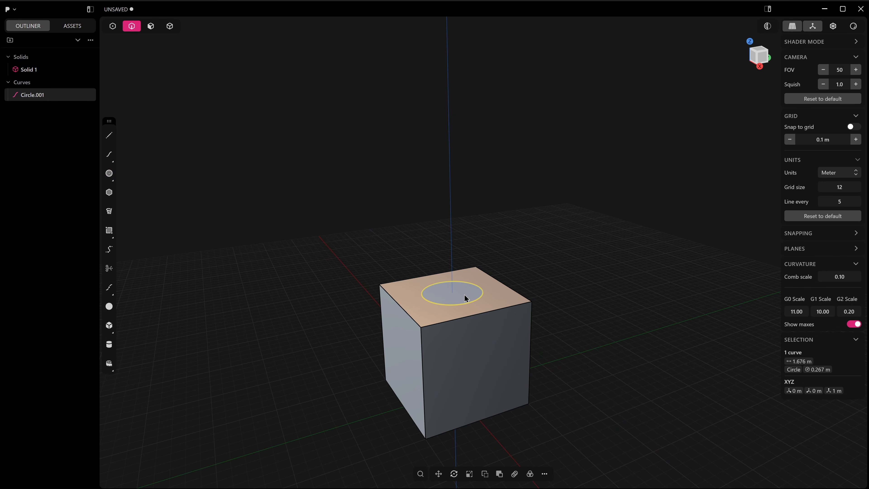
{"action": "key", "text": "3"}
{"action": "left_click", "coordinate": [464, 295]}
{"action": "key", "text": "e"}
{"action": "left_click_drag", "start_coordinate": [464, 255], "coordinate": [463, 203]}
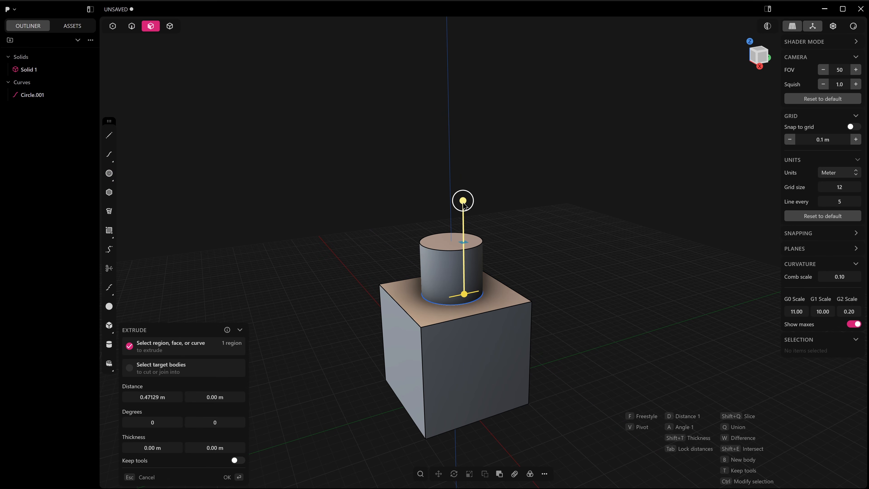
{"action": "key", "text": "Return"}
Move the cylinder's bottom circular edge about 0.14 m along X to taper the cylinder
{"action": "key", "text": "2"}
{"action": "left_click", "coordinate": [474, 303]}
{"action": "left_click", "coordinate": [472, 301]}
{"action": "key", "text": "f"}
{"action": "key", "text": "g"}
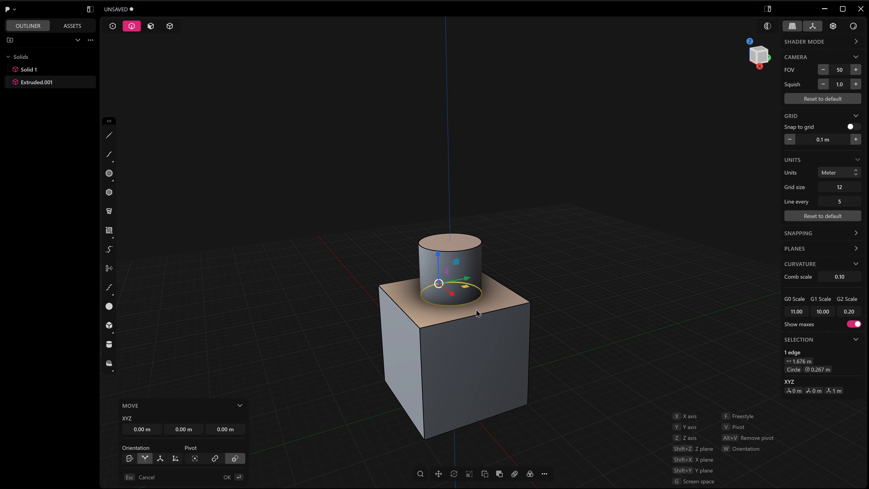
{"action": "key", "text": "x"}
{"action": "left_click", "coordinate": [457, 304]}
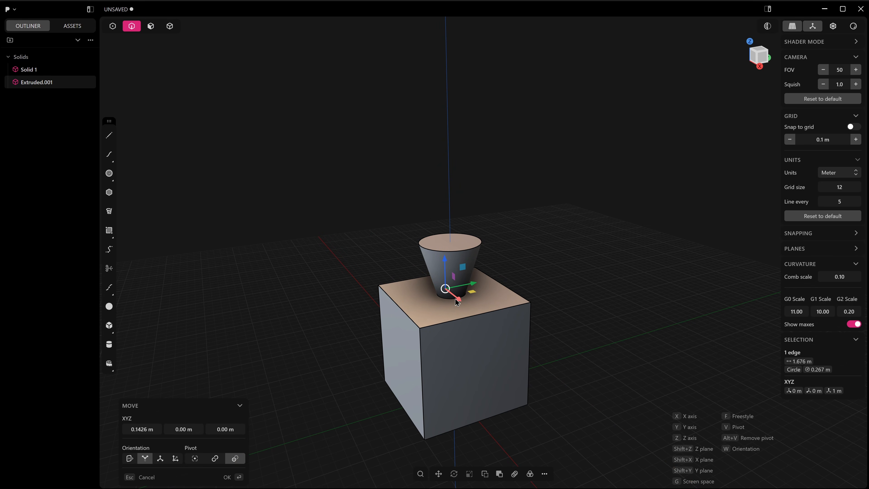
{"action": "key", "text": "f"}
Move the tapered body down along Z about 0.34 m into the cube
{"action": "key", "text": "4"}
{"action": "left_click", "coordinate": [476, 283]}
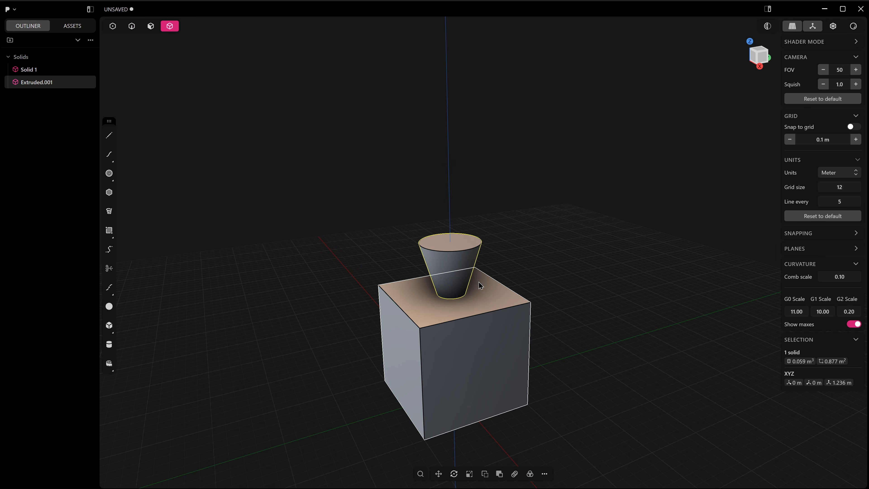
{"action": "key", "text": "g"}
{"action": "left_click_drag", "start_coordinate": [451, 241], "coordinate": [450, 277]}
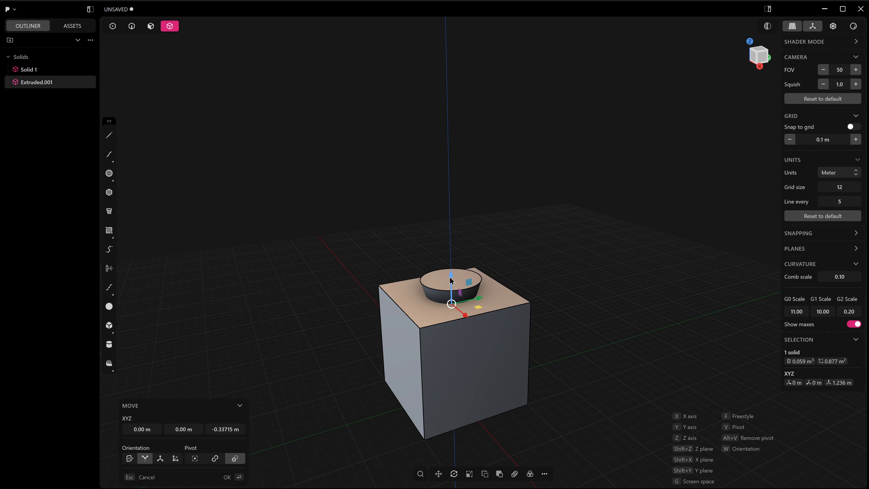
{"action": "left_click", "coordinate": [450, 277]}
Subtract the tapered body from the cube with a Boolean difference
{"action": "left_click", "coordinate": [495, 311]}
{"action": "key", "text": "w"}
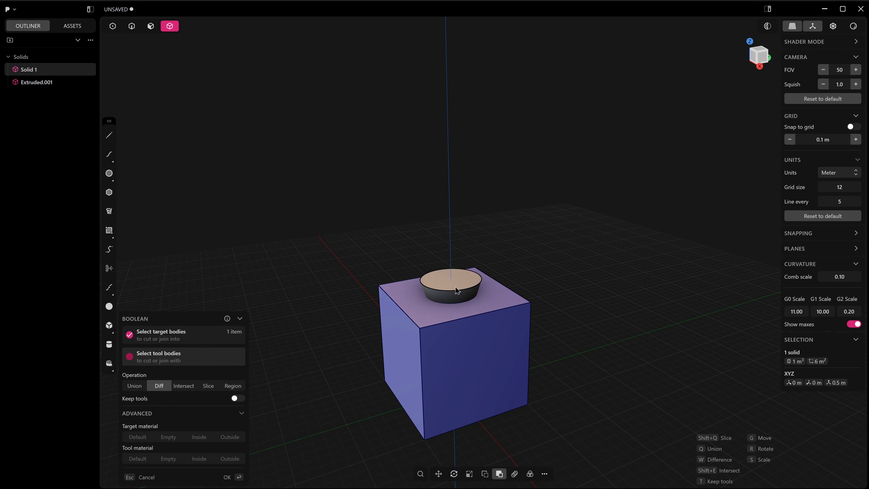
{"action": "left_click", "coordinate": [457, 291]}
Move the hole's top circular edge about -0.54 m along X to shape the cube's top into a concave surface
{"action": "key", "text": "2"}
{"action": "left_click", "coordinate": [466, 302]}
{"action": "key", "text": "f"}
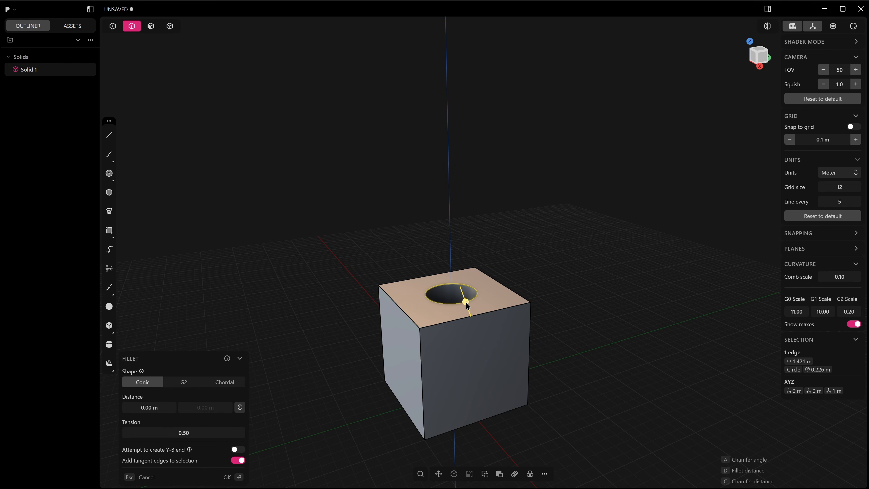
{"action": "middle_click_drag", "start_coordinate": [479, 324], "coordinate": [506, 340]}
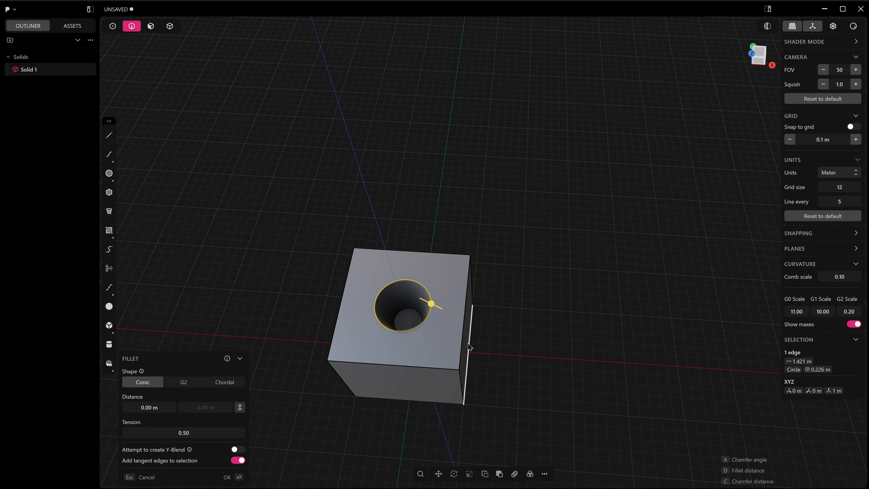
{"action": "key", "text": "g"}
{"action": "key", "text": "x"}
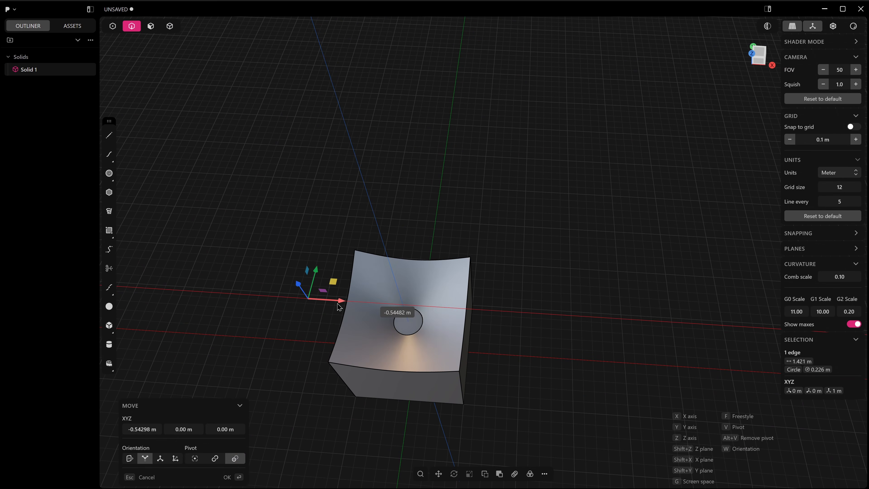
{"action": "middle_click_drag", "start_coordinate": [451, 380], "coordinate": [432, 266]}
{"action": "key", "text": "Escape"}
{"action": "key", "text": "Escape"}
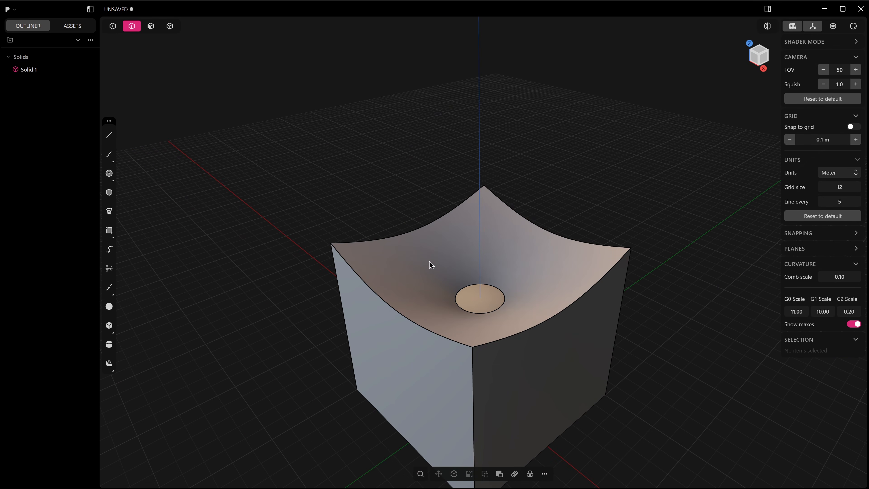
Fillet the cube's vertical corner edges to round its sides
{"action": "middle_click_drag", "start_coordinate": [588, 223], "coordinate": [488, 314]}
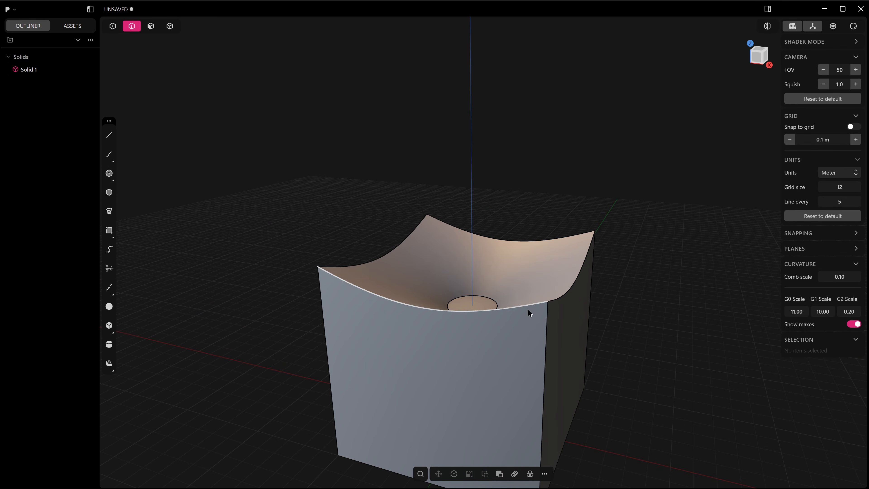
{"action": "left_click", "coordinate": [544, 335], "text": "alt"}
{"action": "key", "text": "b"}
{"action": "left_click_drag", "start_coordinate": [593, 253], "coordinate": [612, 269]}
{"action": "right_click", "coordinate": [612, 270]}
Fillet the curved top rim of the block to round it into the concave surface
{"action": "left_click", "coordinate": [547, 301]}
{"action": "key", "text": "b"}
{"action": "left_click_drag", "start_coordinate": [547, 304], "coordinate": [554, 281]}
{"action": "right_click", "coordinate": [551, 339]}
{"action": "middle_click_drag", "start_coordinate": [550, 336], "coordinate": [471, 320]}
{"action": "middle_click_drag", "start_coordinate": [470, 320], "coordinate": [507, 247]}
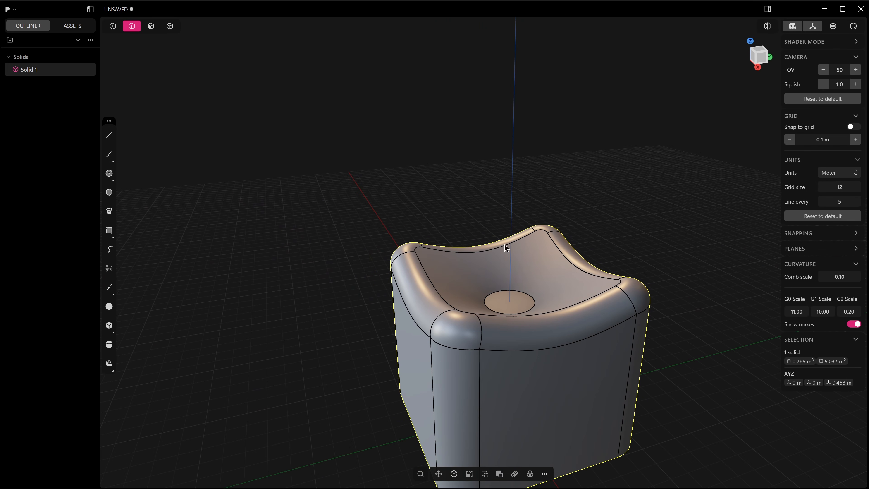
Preview the block's OBJ export mesh as Tris, then switch the topology through Quads to Ngons
{"action": "scroll", "coordinate": [516, 285], "scroll_direction": "down", "scroll_amount": 3}
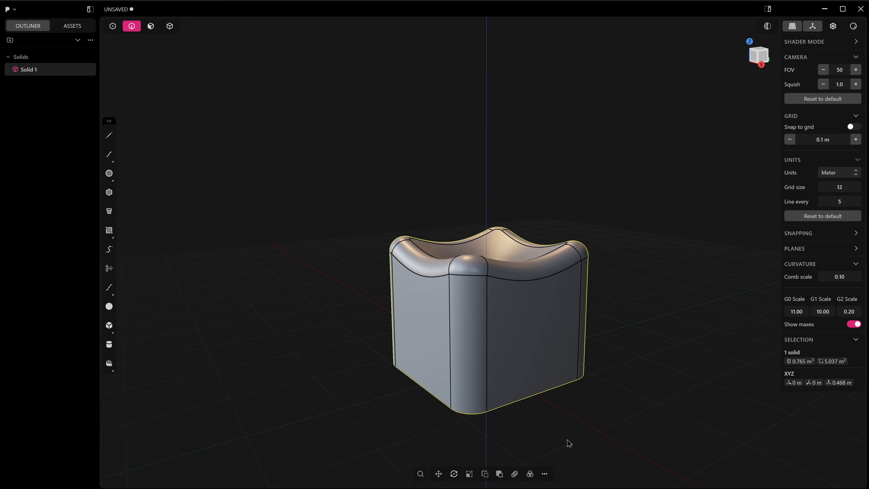
{"action": "middle_click_drag", "start_coordinate": [501, 338], "coordinate": [496, 353]}
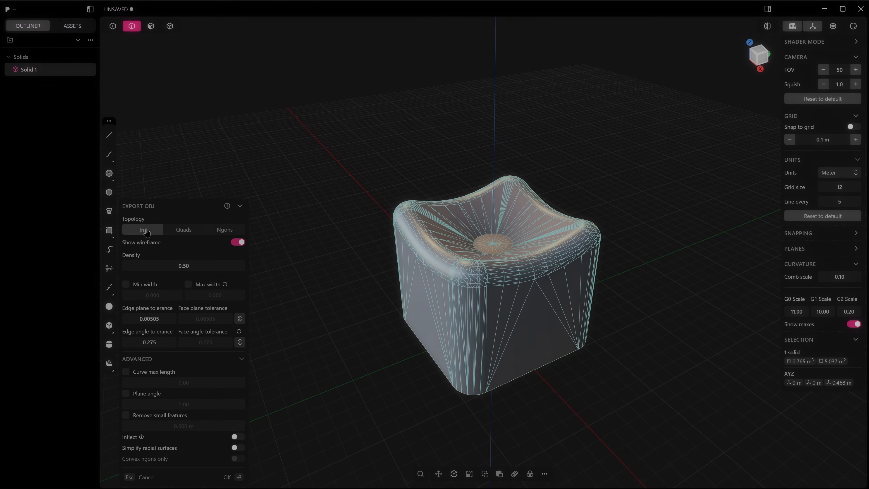
{"action": "scroll", "coordinate": [485, 274], "scroll_direction": "up", "scroll_amount": 2}
{"action": "middle_click_drag", "start_coordinate": [499, 265], "coordinate": [475, 224], "text": "shift"}
{"action": "scroll", "coordinate": [480, 281], "scroll_direction": "down", "scroll_amount": 3}
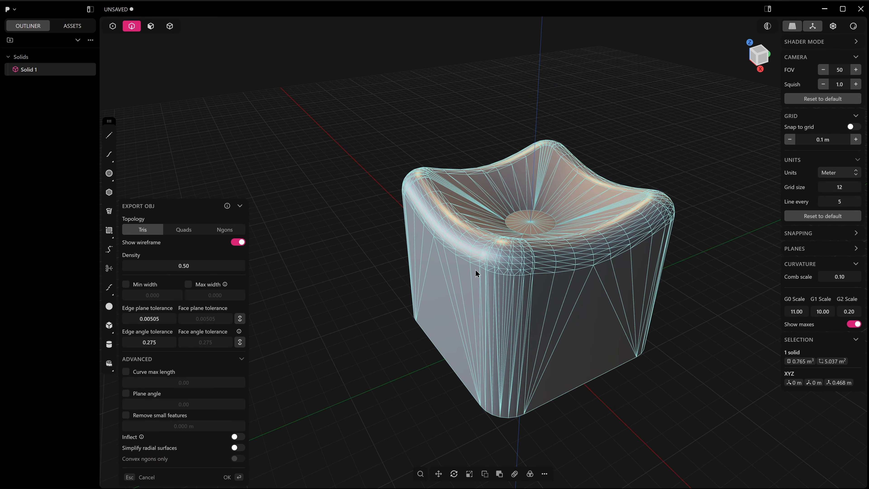
{"action": "scroll", "coordinate": [477, 275], "scroll_direction": "up", "scroll_amount": 1}
{"action": "left_click", "coordinate": [175, 231]}
{"action": "left_click", "coordinate": [220, 233]}
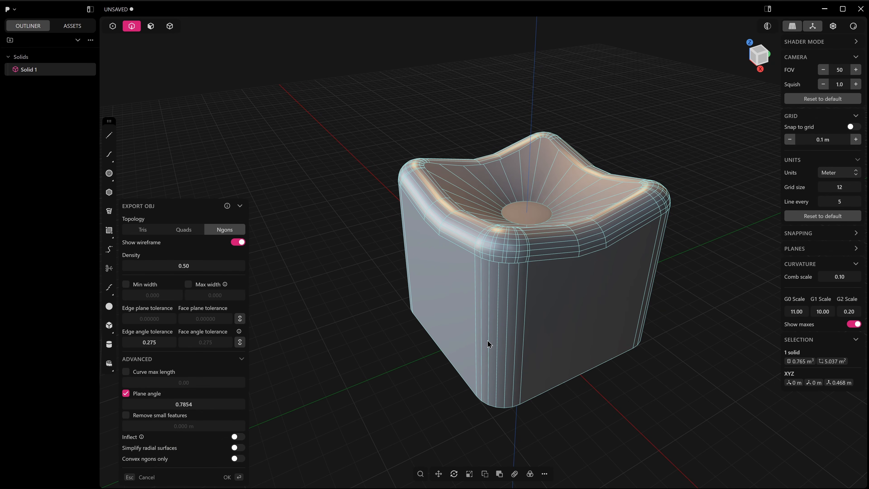
Enable Convex ngons only for the OBJ export and inspect the resulting wireframe on the rounded block
{"action": "scroll", "coordinate": [487, 340], "scroll_direction": "up", "scroll_amount": 2}
{"action": "mouse_move", "coordinate": [487, 341]}
{"action": "middle_mouse_down", "text": "shift"}
{"action": "mouse_move", "coordinate": [464, 331]}
{"action": "mouse_move", "coordinate": [482, 346]}
{"action": "middle_mouse_up", "text": "shift"}
{"action": "middle_click_drag", "start_coordinate": [364, 395], "coordinate": [386, 359]}
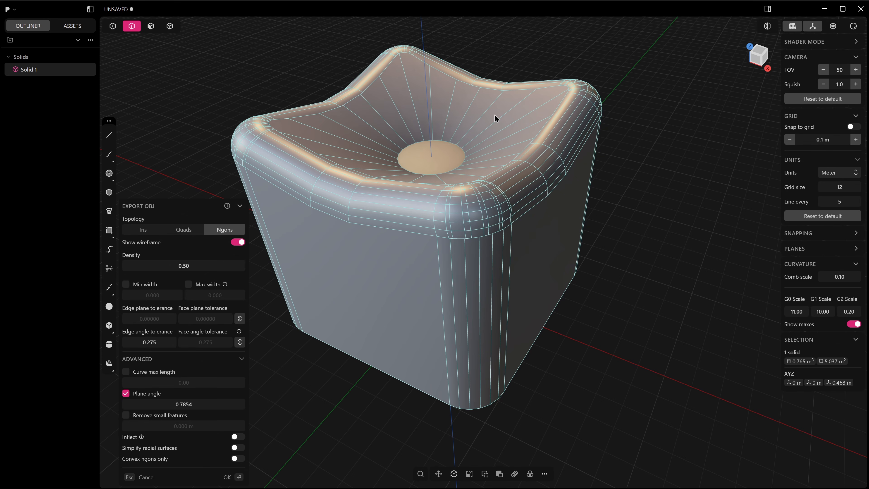
{"action": "left_click", "coordinate": [238, 459]}
{"action": "middle_click_drag", "start_coordinate": [436, 287], "coordinate": [461, 237]}
{"action": "middle_click_drag", "start_coordinate": [373, 176], "coordinate": [480, 217]}
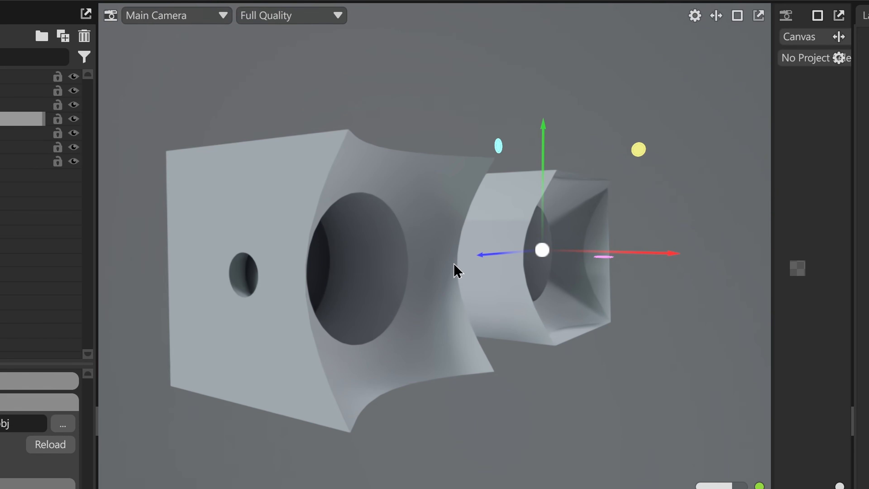
In Marmoset Toolbag, turn on the viewport wireframe and set its strength to 0.775
{"action": "scroll", "coordinate": [308, 311], "scroll_direction": "up", "scroll_amount": 1}
{"action": "scroll", "coordinate": [308, 310], "scroll_direction": "up", "scroll_amount": 1}
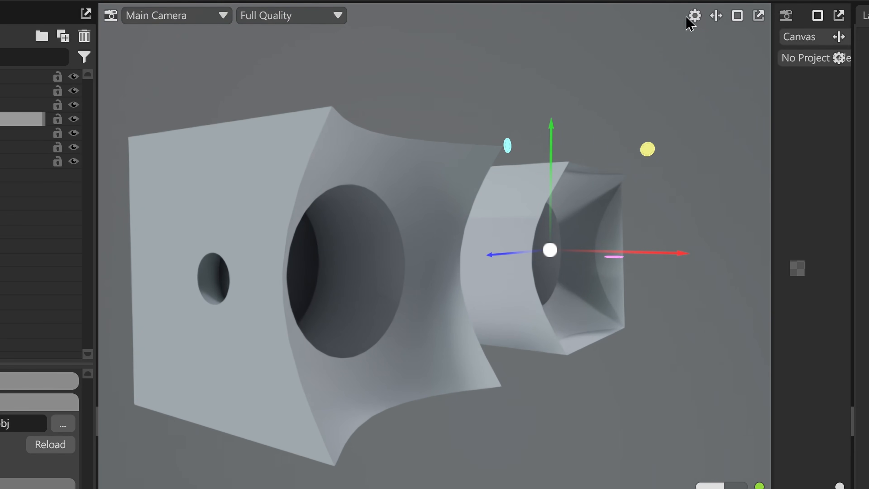
{"action": "left_click", "coordinate": [692, 19]}
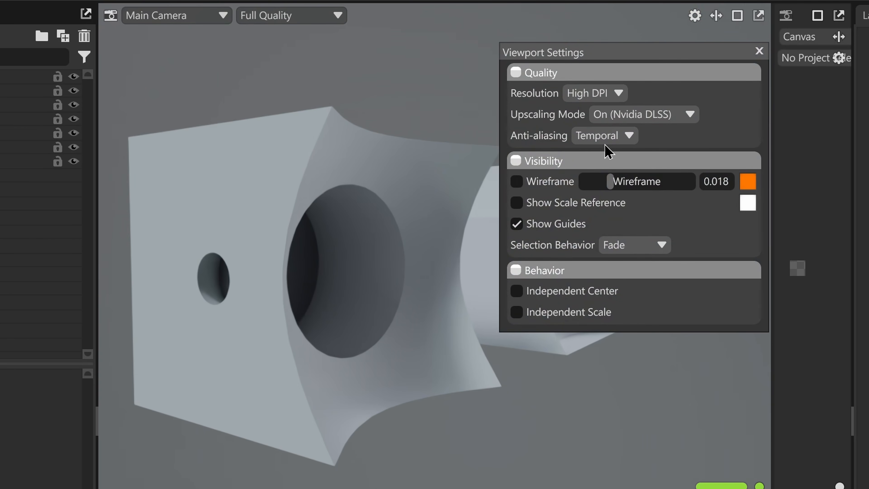
{"action": "left_click", "coordinate": [516, 181]}
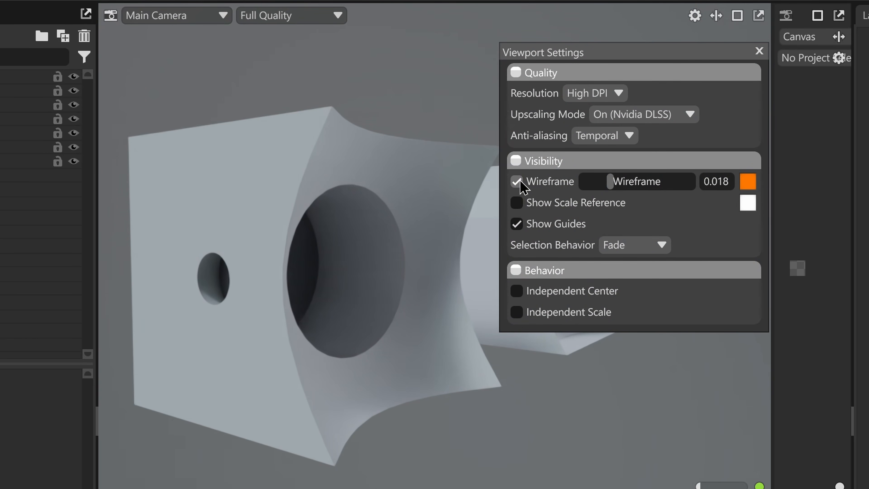
{"action": "left_click_drag", "start_coordinate": [626, 188], "coordinate": [683, 188]}
Compare the wireframe and shading of the two imported blocks around the small hole and the concave opening
{"action": "left_click_drag", "start_coordinate": [532, 377], "coordinate": [397, 308]}
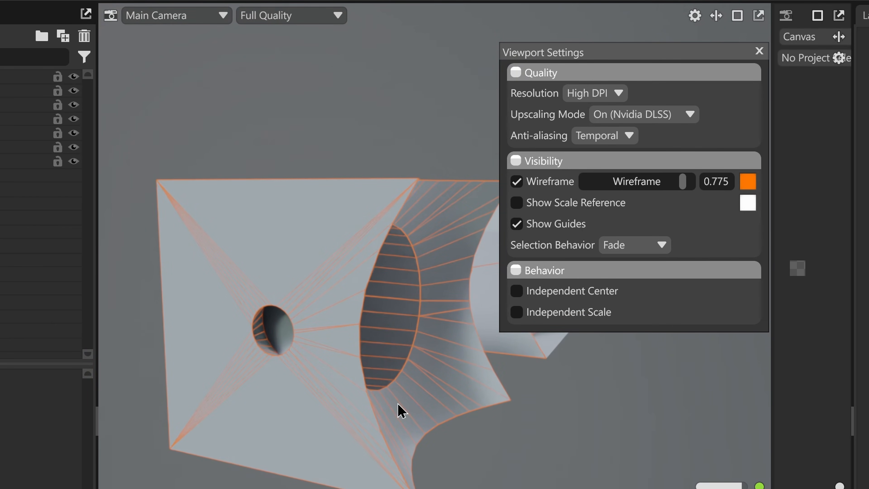
{"action": "left_click_drag", "start_coordinate": [394, 392], "coordinate": [471, 252]}
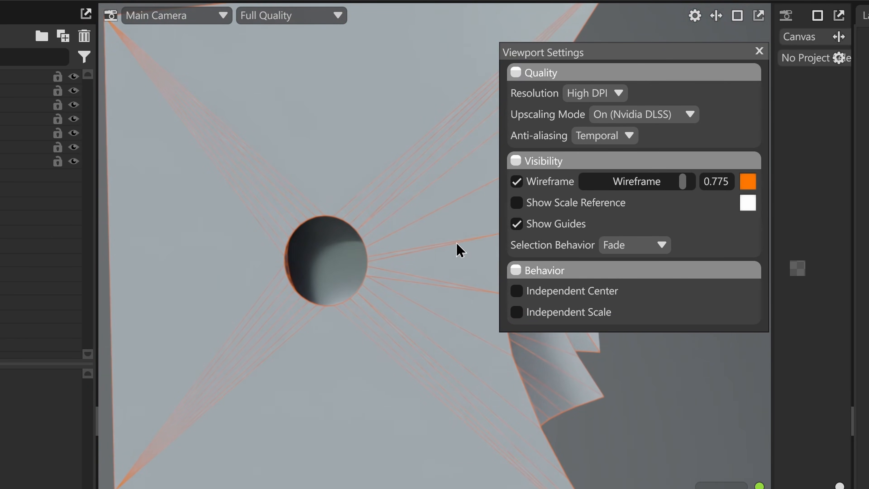
{"action": "left_click_drag", "start_coordinate": [360, 281], "coordinate": [226, 322]}
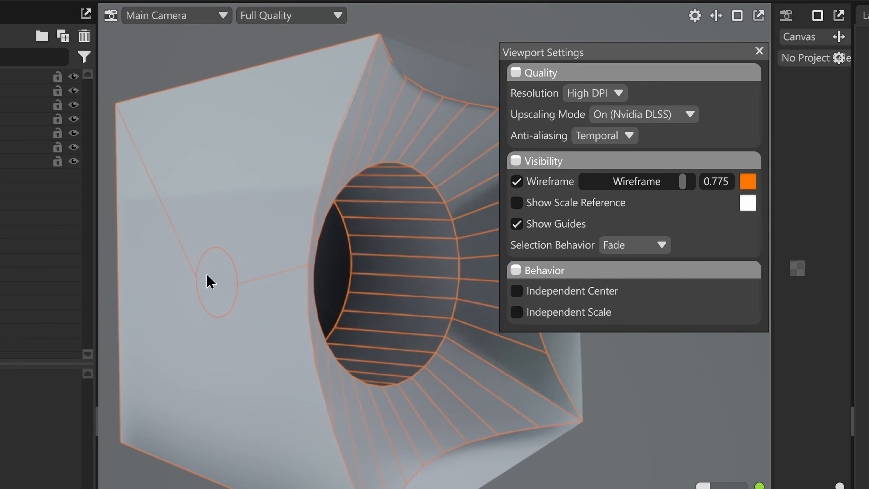
{"action": "left_click_drag", "start_coordinate": [310, 205], "coordinate": [291, 170]}
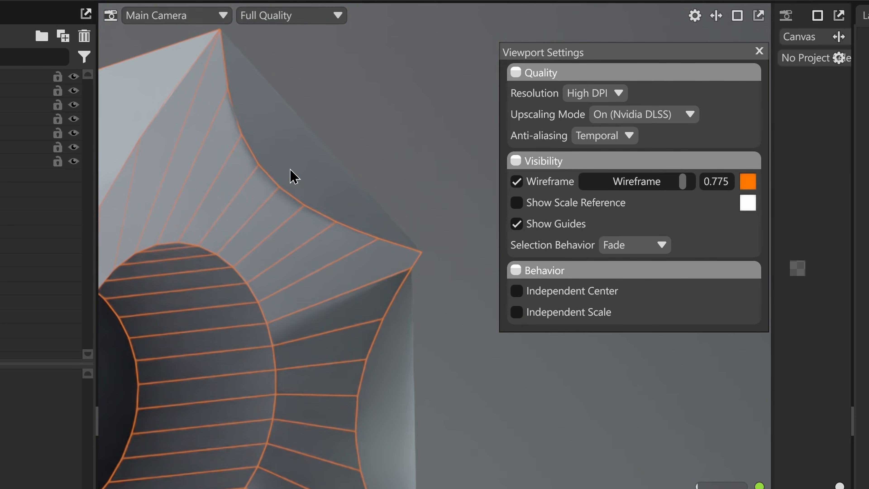
{"action": "left_click_drag", "start_coordinate": [367, 429], "coordinate": [170, 431]}
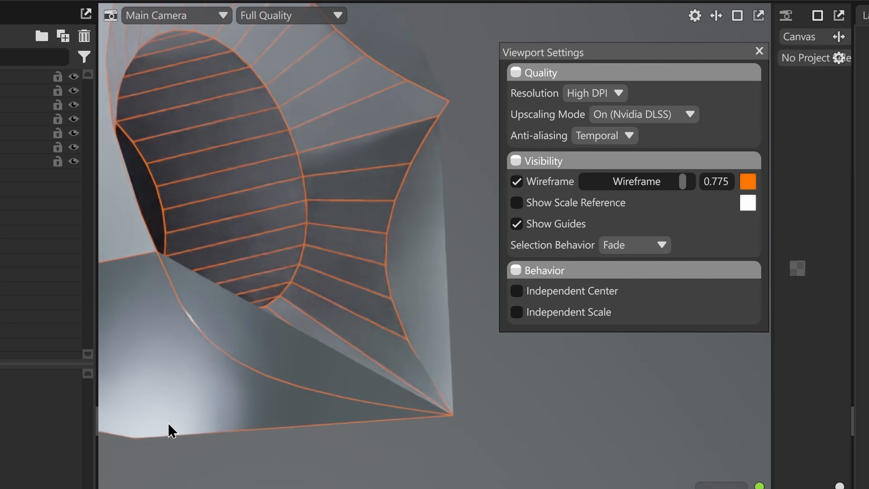
{"action": "left_click_drag", "start_coordinate": [310, 205], "coordinate": [392, 402]}
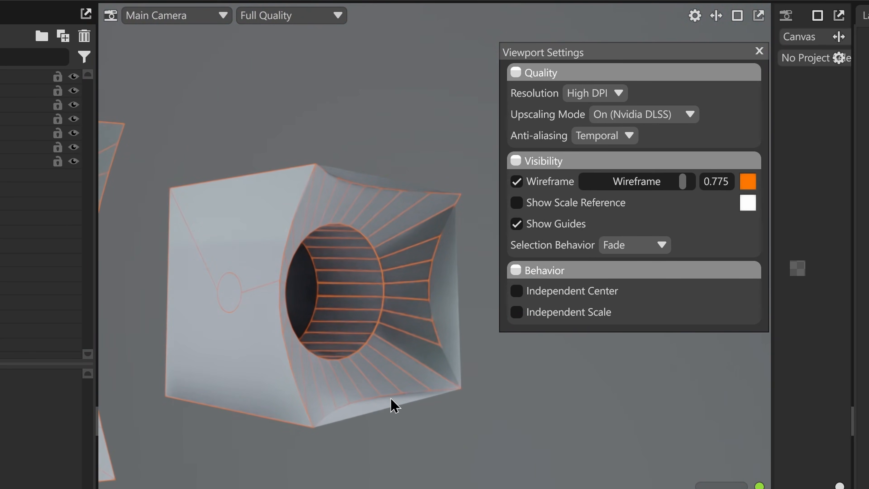
{"action": "left_click_drag", "start_coordinate": [229, 300], "coordinate": [345, 335]}
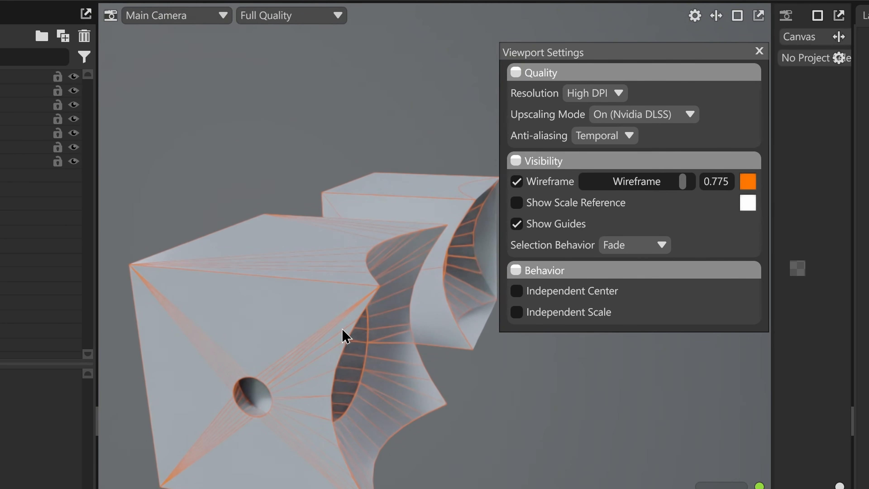
{"action": "left_click_drag", "start_coordinate": [353, 296], "coordinate": [304, 278]}
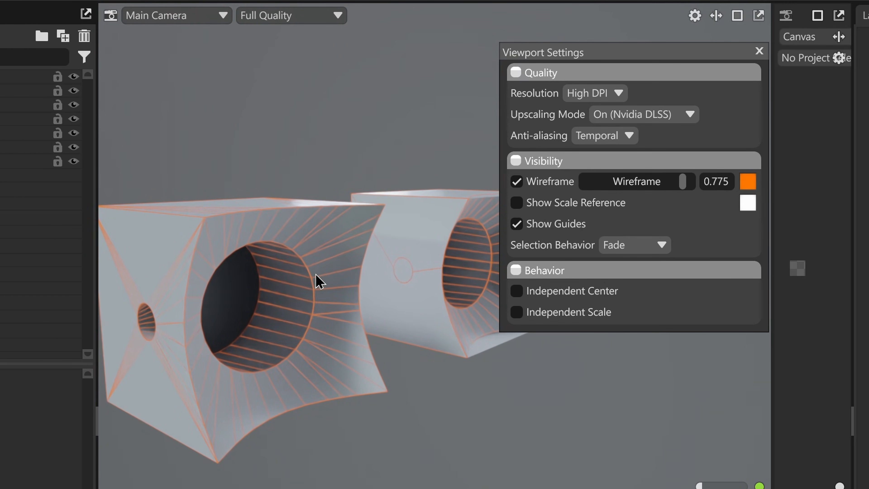
{"action": "left_click_drag", "start_coordinate": [131, 331], "coordinate": [196, 285]}
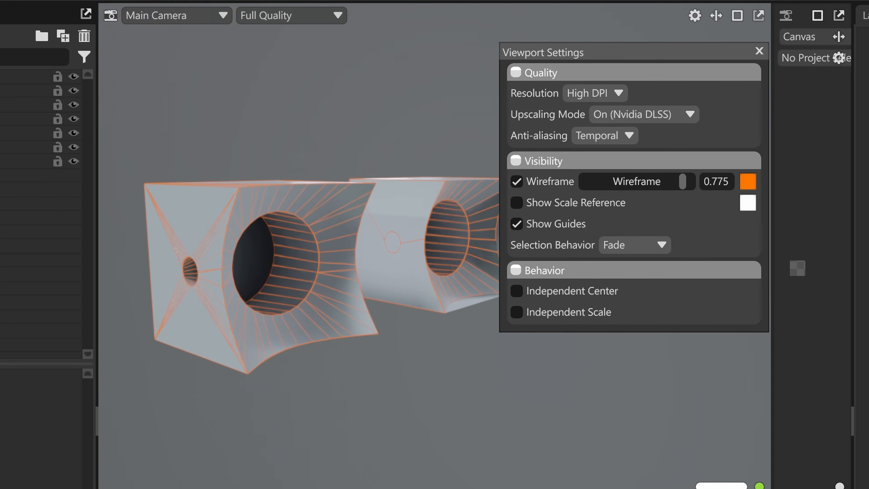
{"action": "key", "text": "ctrl+q"}
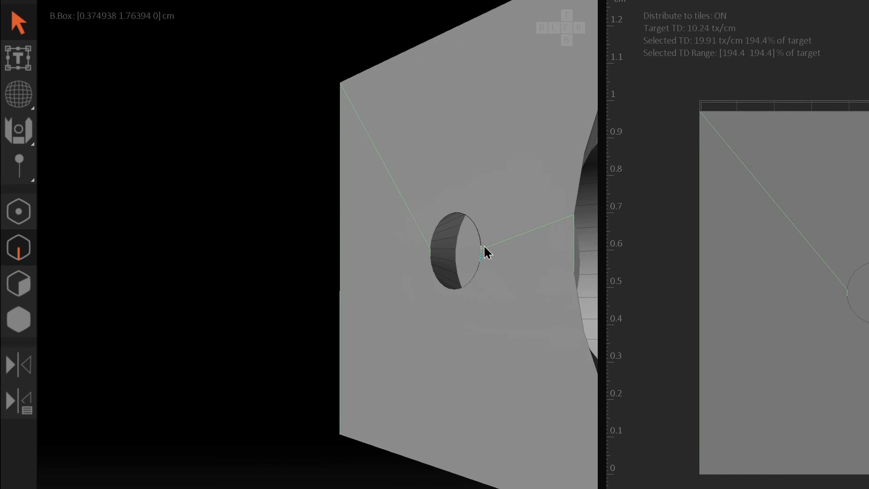
In RizomUV, switch to polygon selection and examine the imported block's faces around both holes
{"action": "left_click_drag", "start_coordinate": [487, 250], "coordinate": [463, 223], "text": "alt"}
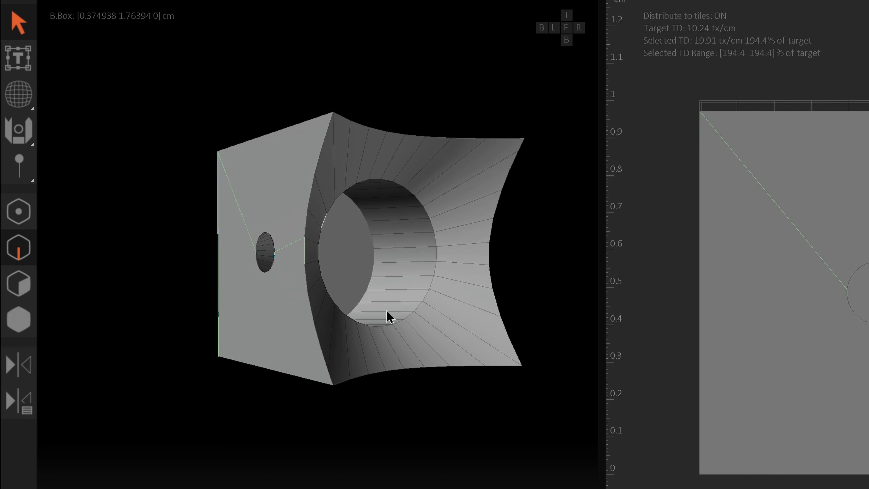
{"action": "scroll", "coordinate": [386, 310], "scroll_direction": "up", "scroll_amount": 1}
{"action": "scroll", "coordinate": [412, 310], "scroll_direction": "down", "scroll_amount": 2}
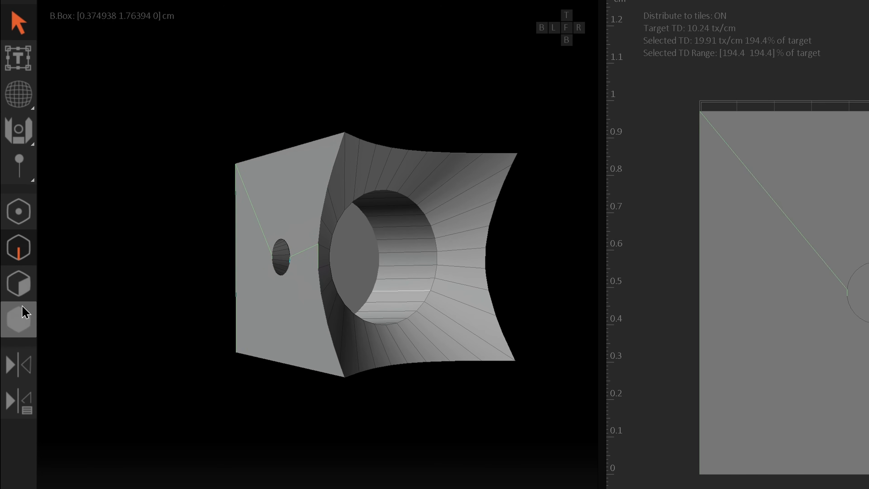
{"action": "left_click", "coordinate": [19, 284]}
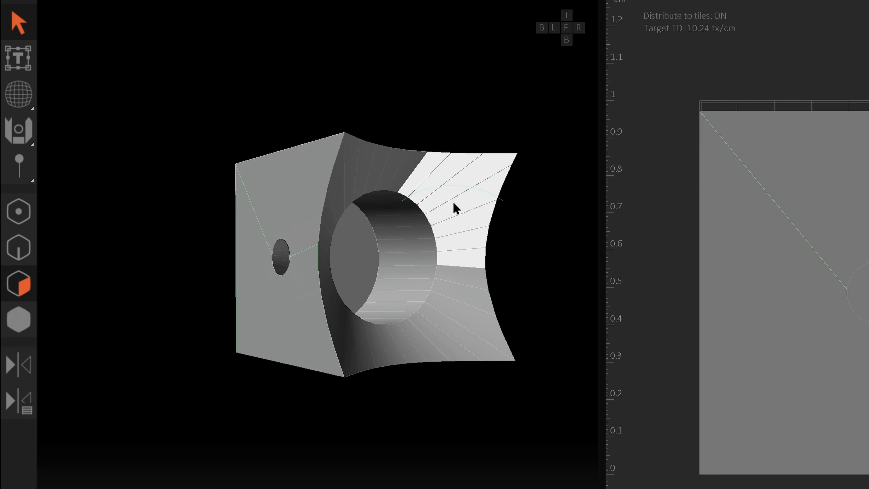
{"action": "scroll", "coordinate": [453, 209], "scroll_direction": "up", "scroll_amount": 1}
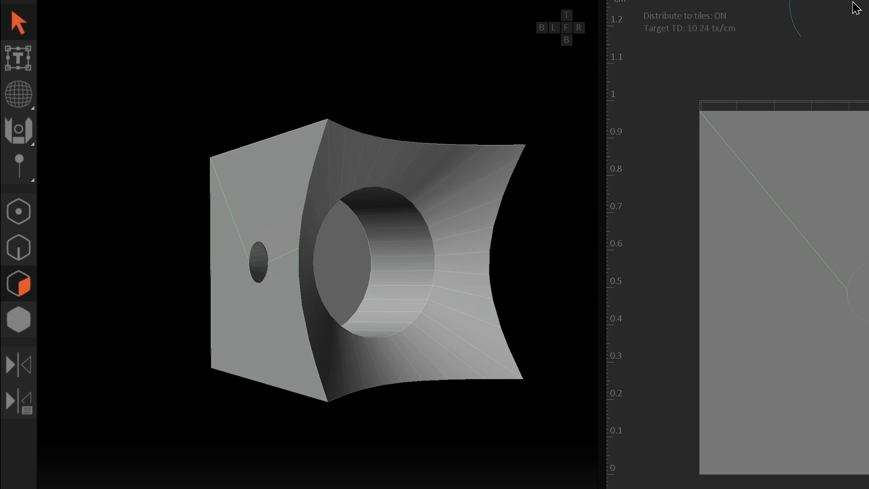
{"action": "key", "text": "alt+F4"}
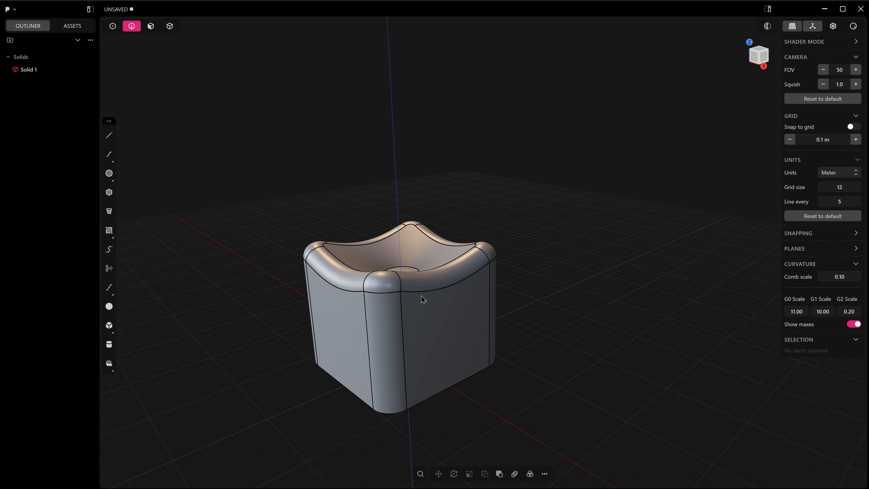
Back in Plasticity, select the five fillet faces along one side of the block: top rim, two corner patches and two vertical fillets
{"action": "middle_click_drag", "start_coordinate": [423, 299], "coordinate": [425, 236], "text": "shift"}
{"action": "key", "text": "3"}
{"action": "key", "text": "4"}
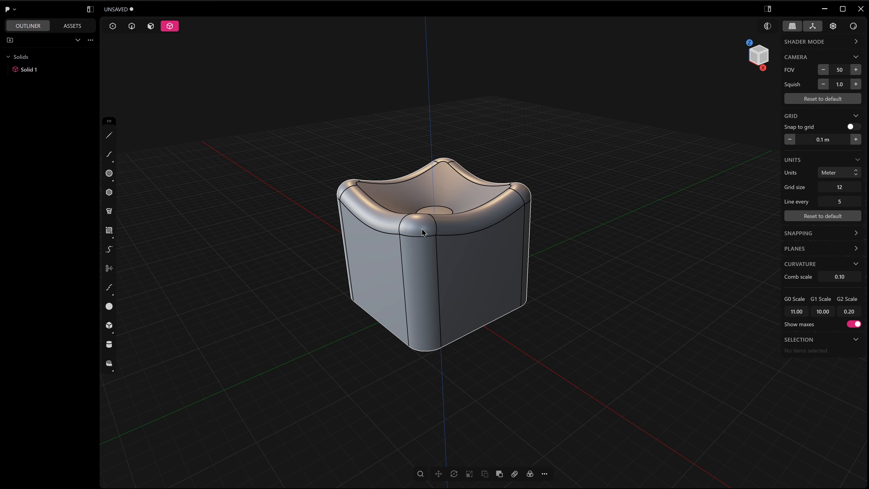
{"action": "left_click", "coordinate": [426, 233]}
{"action": "key", "text": "3"}
{"action": "left_click", "coordinate": [426, 233]}
{"action": "middle_click_drag", "start_coordinate": [426, 233], "coordinate": [455, 230]}
{"action": "left_click", "coordinate": [457, 230]}
{"action": "left_click", "coordinate": [419, 252]}
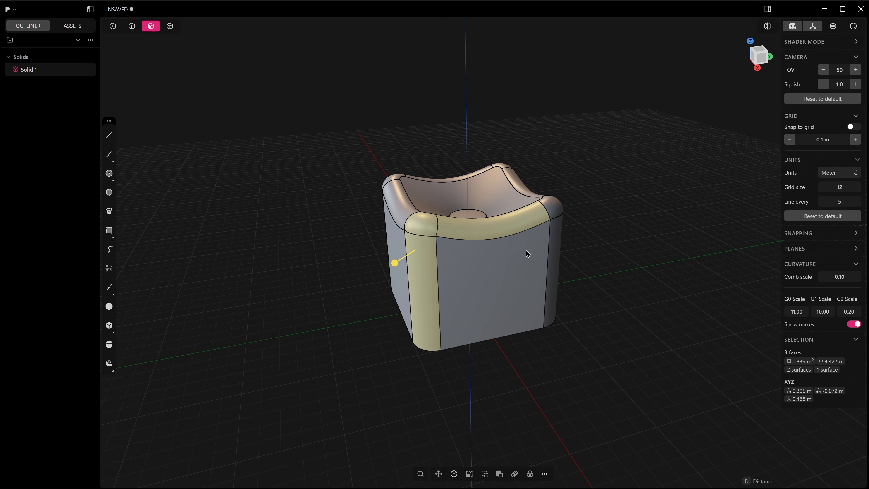
{"action": "left_click", "coordinate": [556, 244], "text": "shift"}
{"action": "left_click", "coordinate": [551, 213], "text": "shift"}
{"action": "middle_click_drag", "start_coordinate": [551, 213], "coordinate": [515, 244], "text": "shift"}
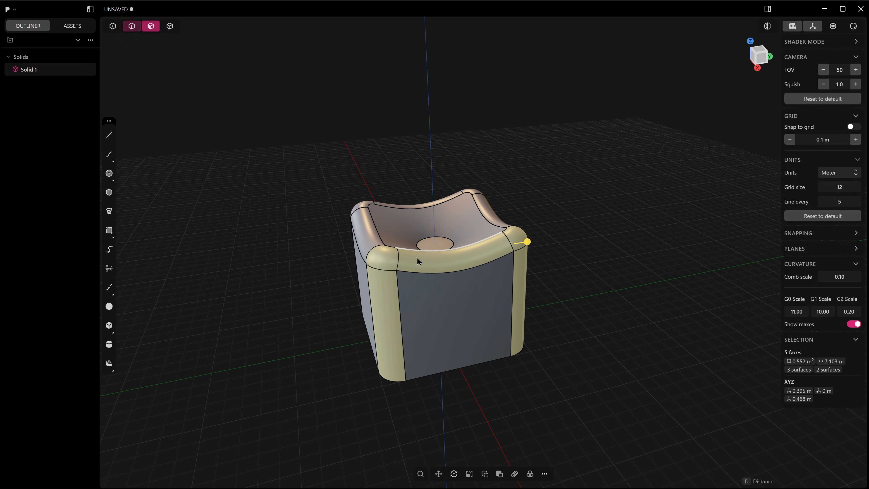
Duplicate the edges outlining one top rim fillet and its two corner patches, placing the copied curves about 1.37 m away along Y
{"action": "key", "text": "2"}
{"action": "left_click", "coordinate": [420, 253]}
{"action": "left_click", "coordinate": [383, 247]}
{"action": "left_click", "coordinate": [391, 247]}
{"action": "left_click", "coordinate": [382, 271]}
{"action": "left_click", "coordinate": [398, 260]}
{"action": "left_click", "coordinate": [437, 273]}
{"action": "middle_click_drag", "start_coordinate": [489, 252], "coordinate": [462, 272]}
{"action": "left_click", "coordinate": [510, 237]}
{"action": "left_click", "coordinate": [531, 226]}
{"action": "left_click", "coordinate": [528, 245], "text": "shift"}
{"action": "middle_click_drag", "start_coordinate": [529, 244], "coordinate": [552, 234]}
{"action": "key", "text": "shift+d"}
{"action": "left_click_drag", "start_coordinate": [552, 237], "coordinate": [772, 227]}
{"action": "right_click", "coordinate": [729, 255]}
{"action": "middle_click_drag", "start_coordinate": [729, 255], "coordinate": [646, 273], "text": "shift"}
{"action": "middle_click_drag", "start_coordinate": [646, 273], "coordinate": [655, 223]}
Select the six copied outline curves and display them in the Right view
{"action": "left_click", "coordinate": [662, 230]}
{"action": "scroll", "coordinate": [664, 228], "scroll_direction": "up", "scroll_amount": 3}
{"action": "left_click_drag", "start_coordinate": [464, 204], "coordinate": [676, 303]}
{"action": "middle_click_drag", "start_coordinate": [677, 294], "coordinate": [652, 287], "text": "shift"}
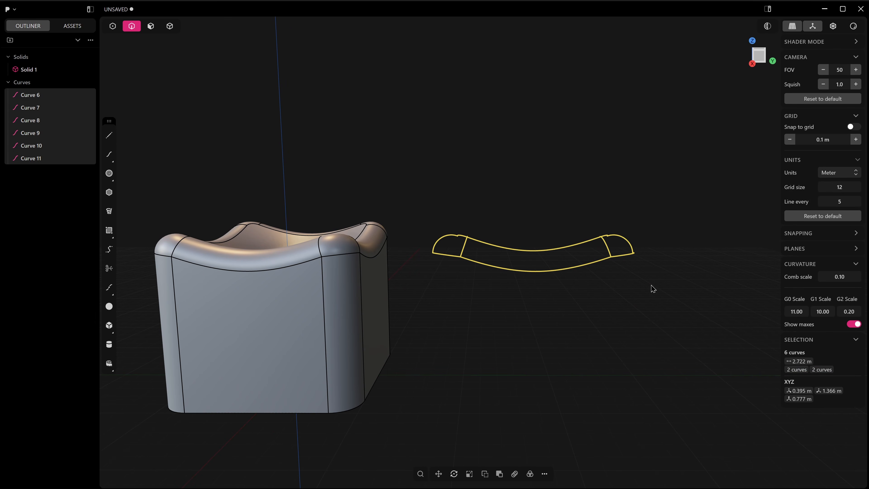
{"action": "key", "text": "KP_1"}
{"action": "key", "text": "KP_3"}
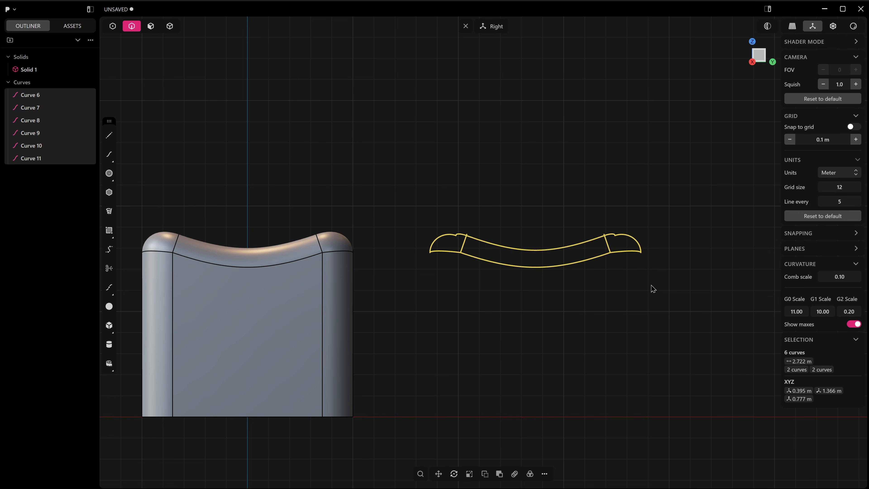
Flatten the six copied outline curves by scaling them to 0 along X
{"action": "key", "text": "s"}
{"action": "middle_click_drag", "start_coordinate": [598, 266], "coordinate": [614, 333]}
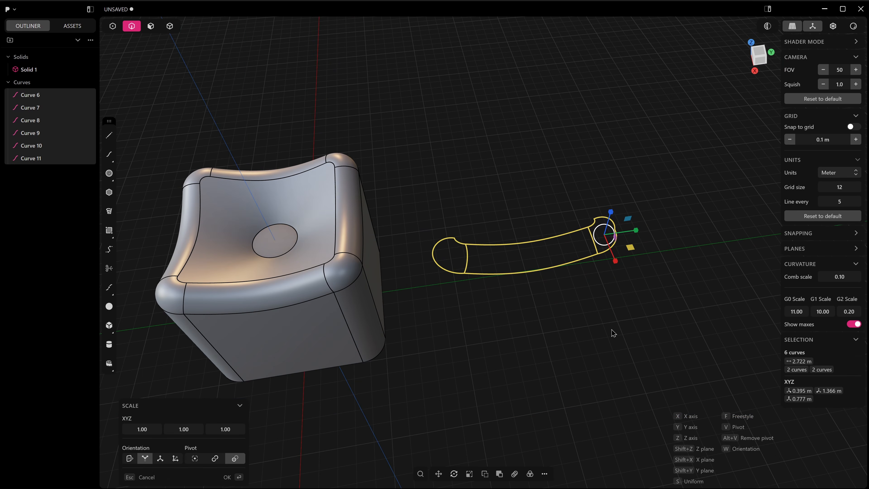
{"action": "type", "text": "x0"}
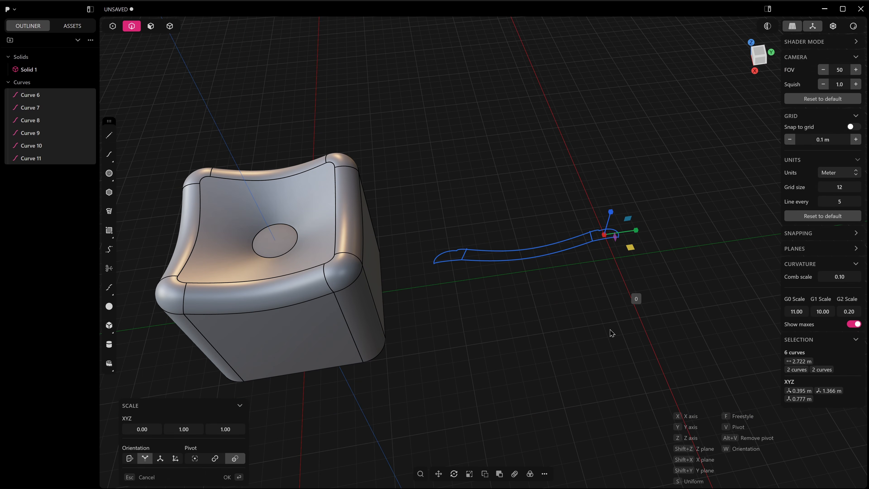
{"action": "key", "text": "Return"}
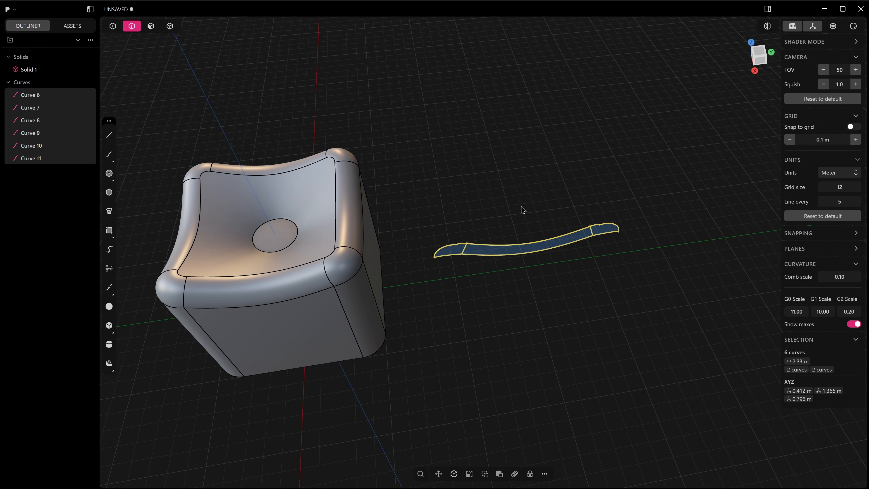
Export the flattened outline curves as the SVG file A.svg
{"action": "key", "text": "KP_3"}
{"action": "middle_click_drag", "start_coordinate": [480, 246], "coordinate": [372, 232]}
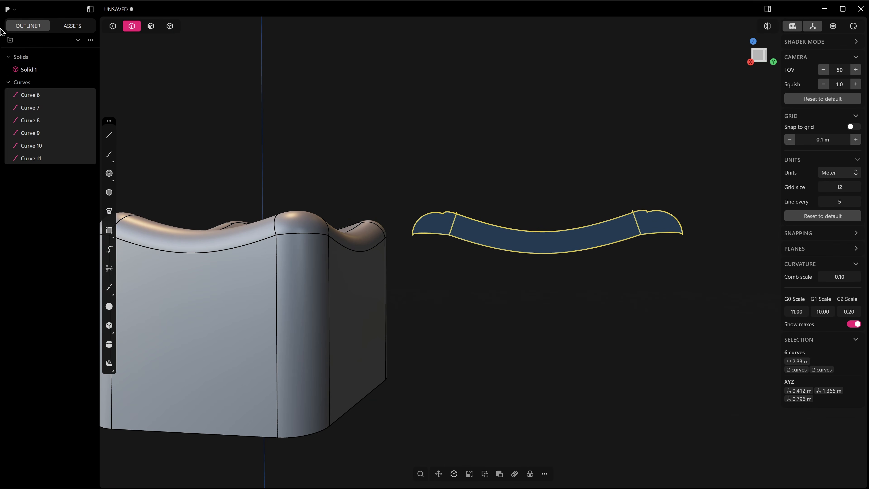
{"action": "left_click", "coordinate": [9, 9]}
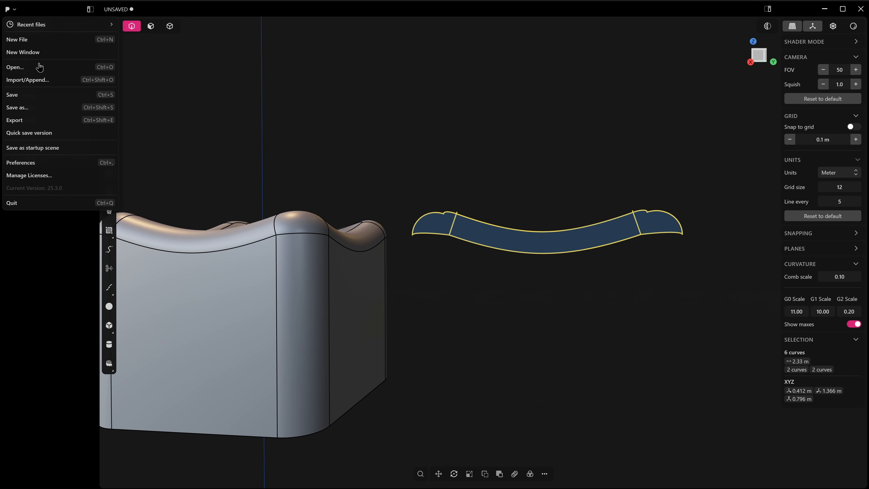
{"action": "left_click", "coordinate": [33, 121]}
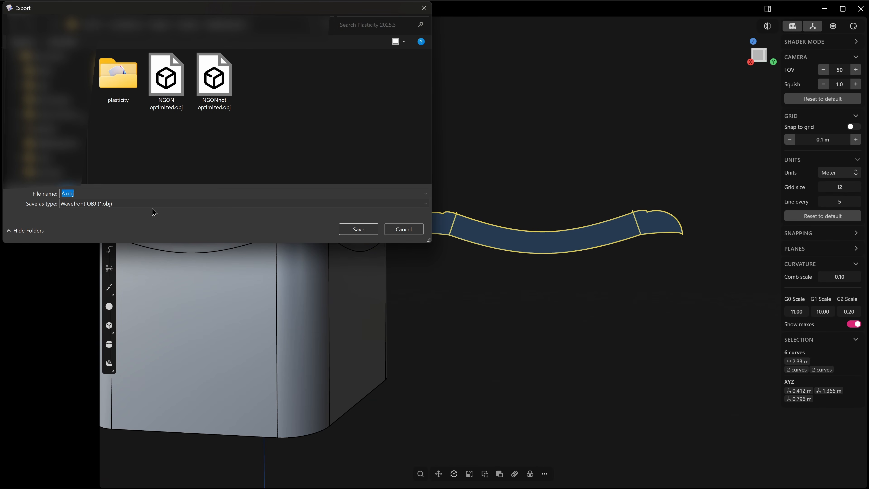
{"action": "left_click", "coordinate": [152, 205]}
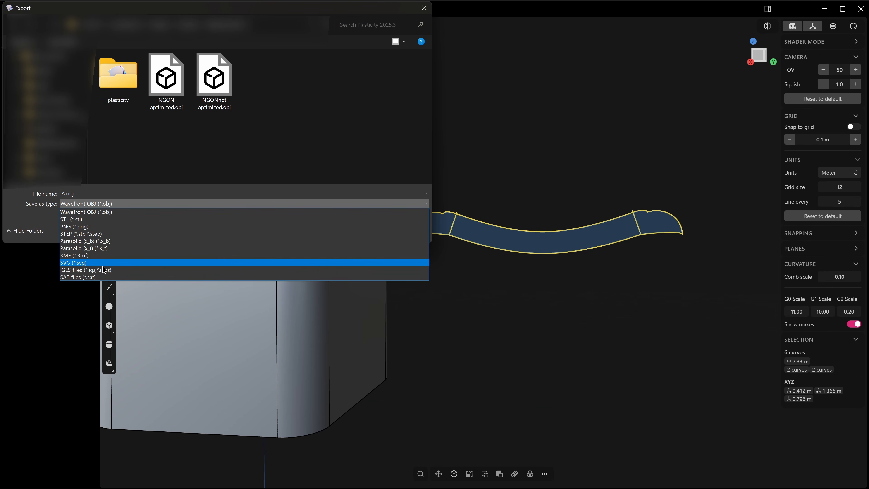
{"action": "left_click", "coordinate": [82, 262]}
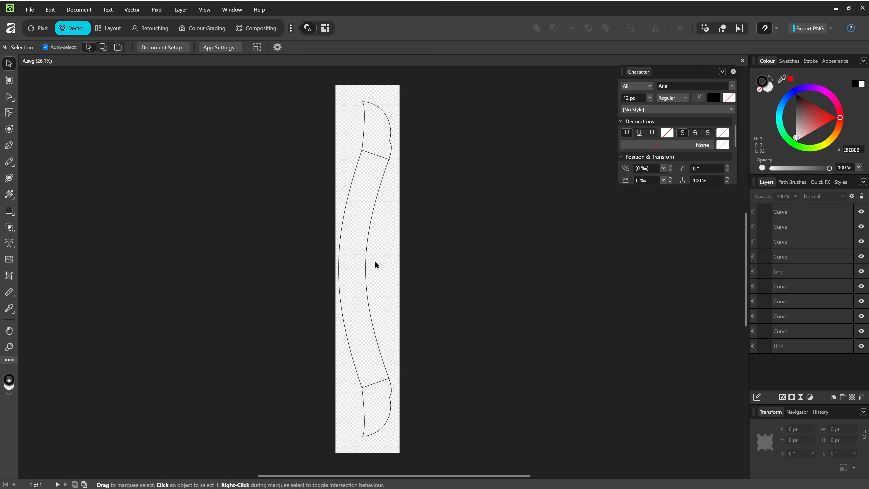
In Affinity, move the inner long curve of A.svg away from its outline and close the document without saving
{"action": "left_click", "coordinate": [381, 189]}
{"action": "left_click_drag", "start_coordinate": [389, 159], "coordinate": [404, 171]}
{"action": "scroll", "coordinate": [409, 199], "scroll_direction": "up", "scroll_amount": 2}
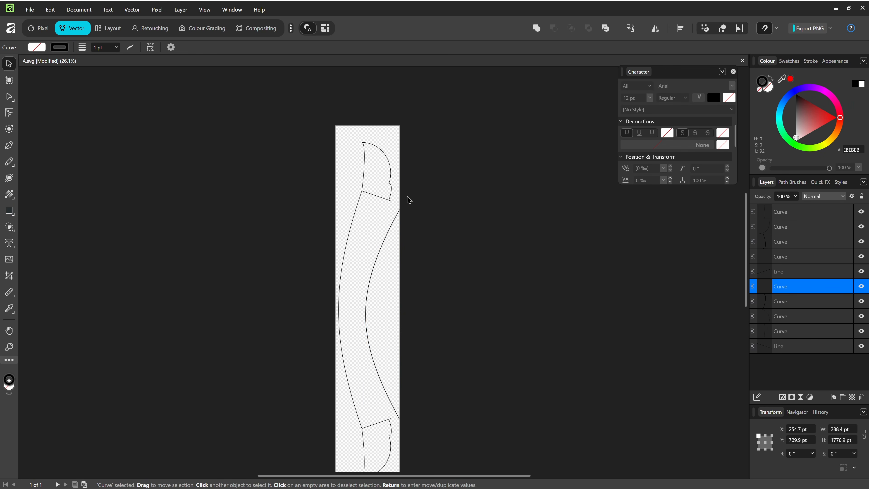
{"action": "scroll", "coordinate": [408, 200], "scroll_direction": "down", "scroll_amount": 1}
{"action": "scroll", "coordinate": [409, 200], "scroll_direction": "left", "scroll_amount": 1}
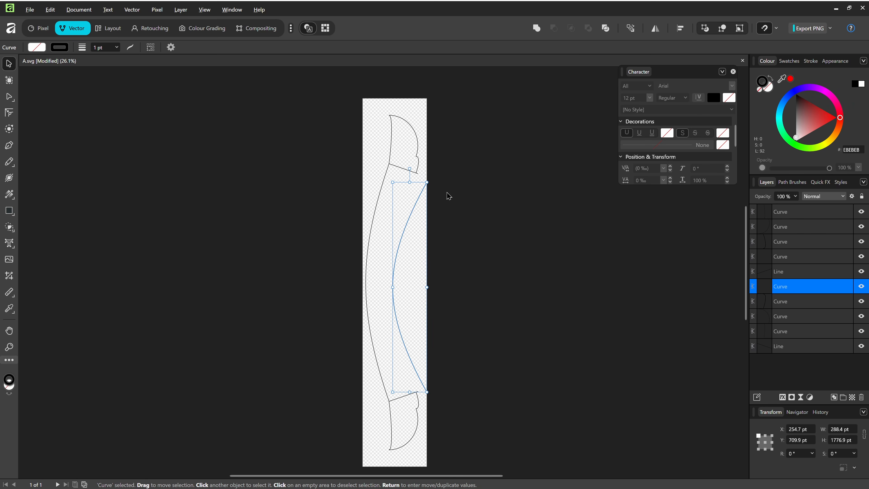
{"action": "scroll", "coordinate": [417, 192], "scroll_direction": "down", "scroll_amount": 1}
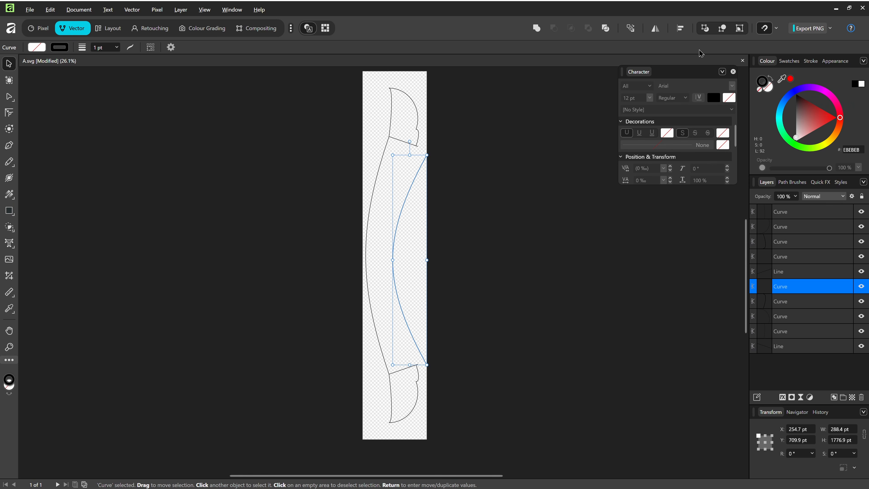
{"action": "left_click", "coordinate": [862, 7]}
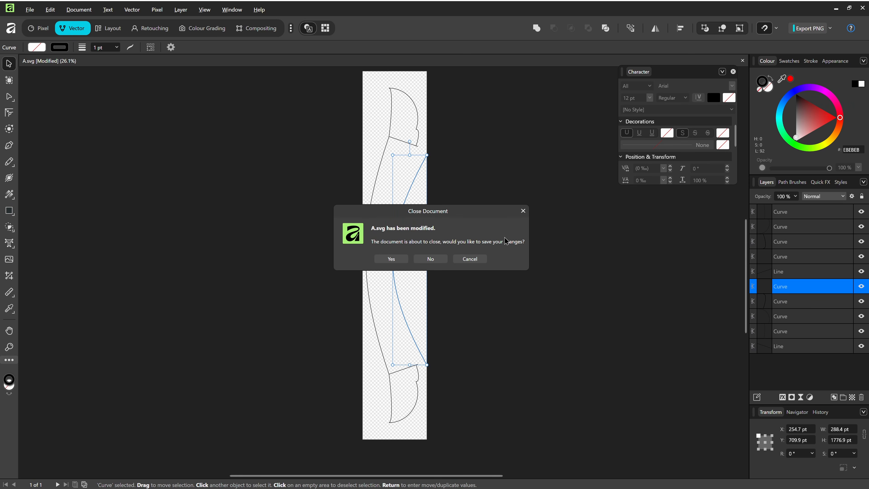
{"action": "left_click", "coordinate": [443, 259]}
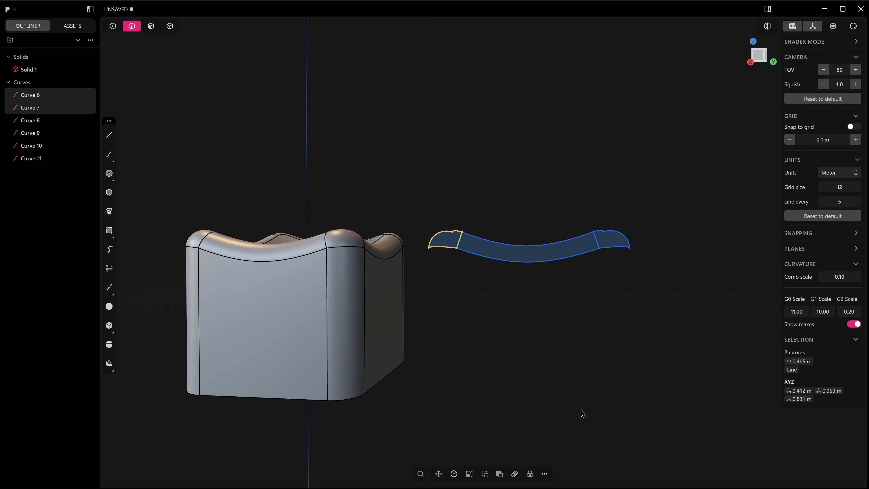
Back in Plasticity, switch to solid selection and select the whole block
{"action": "middle_click_drag", "start_coordinate": [239, 116], "coordinate": [309, 121]}
{"action": "middle_click_drag", "start_coordinate": [405, 186], "coordinate": [414, 203]}
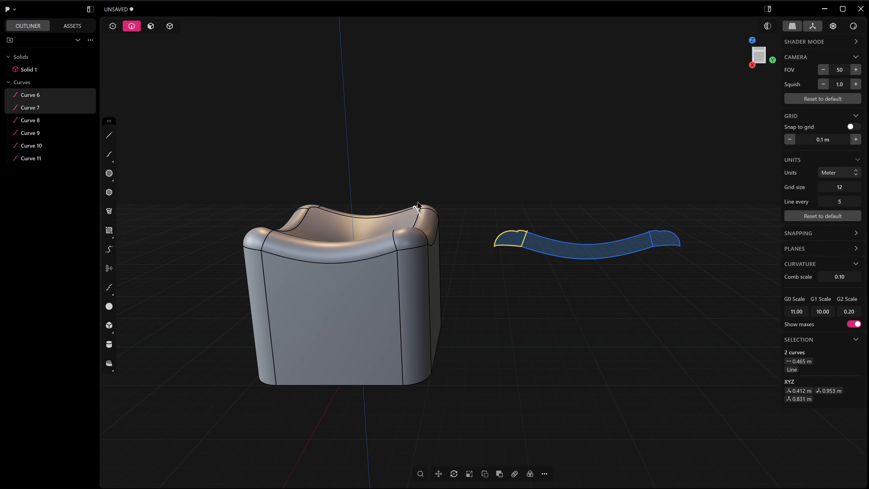
{"action": "key", "text": "4"}
{"action": "left_click", "coordinate": [411, 254]}
{"action": "middle_click_drag", "start_coordinate": [325, 247], "coordinate": [358, 255], "text": "shift"}
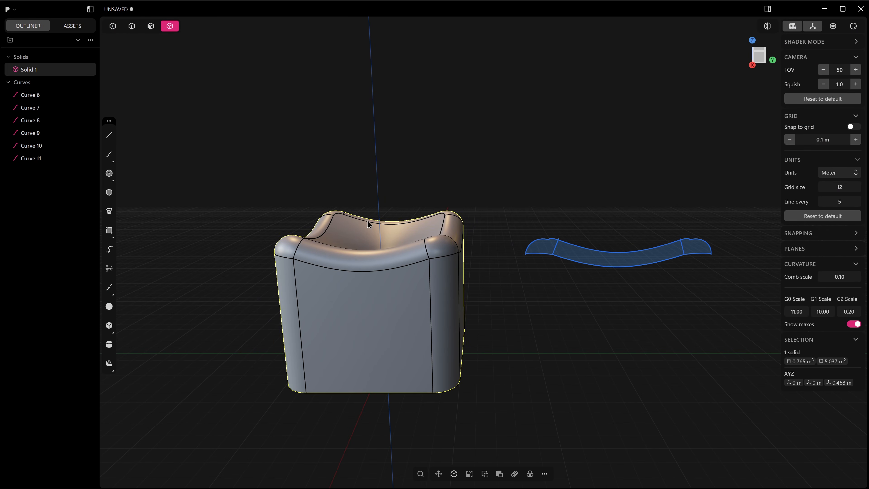
Enable web publishing in the preferences and close them
{"action": "left_click", "coordinate": [10, 10]}
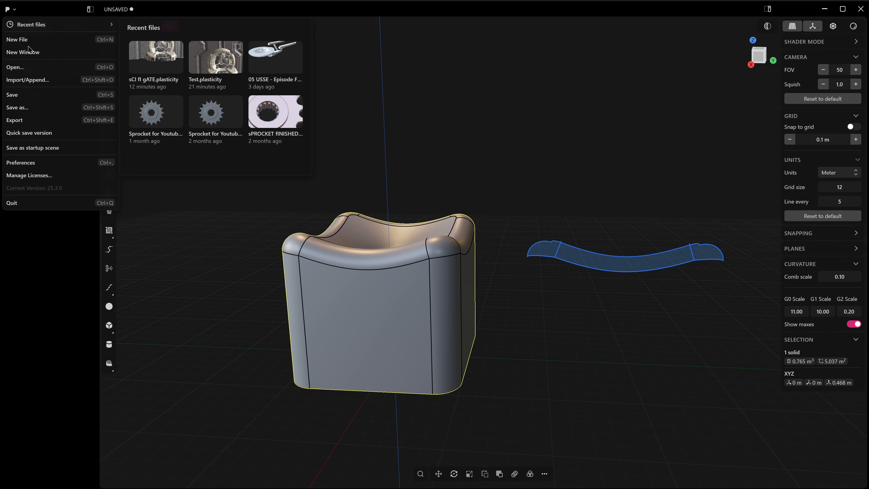
{"action": "left_click", "coordinate": [40, 164]}
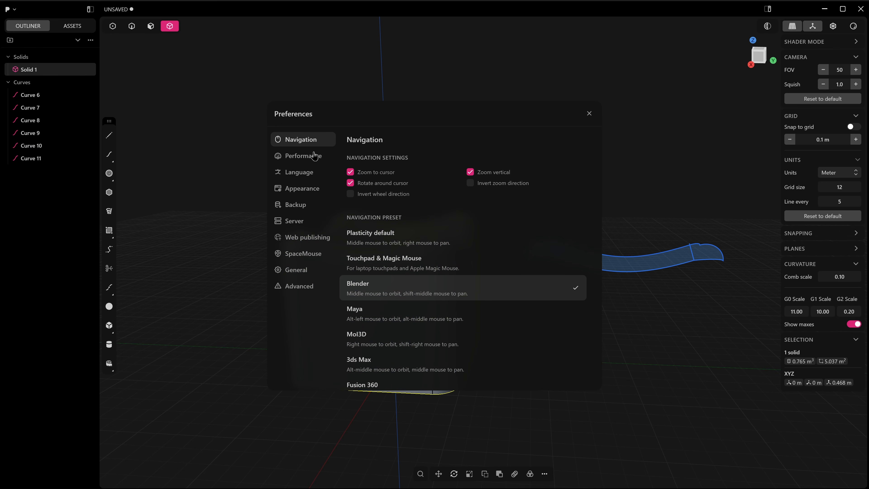
{"action": "left_click", "coordinate": [309, 238]}
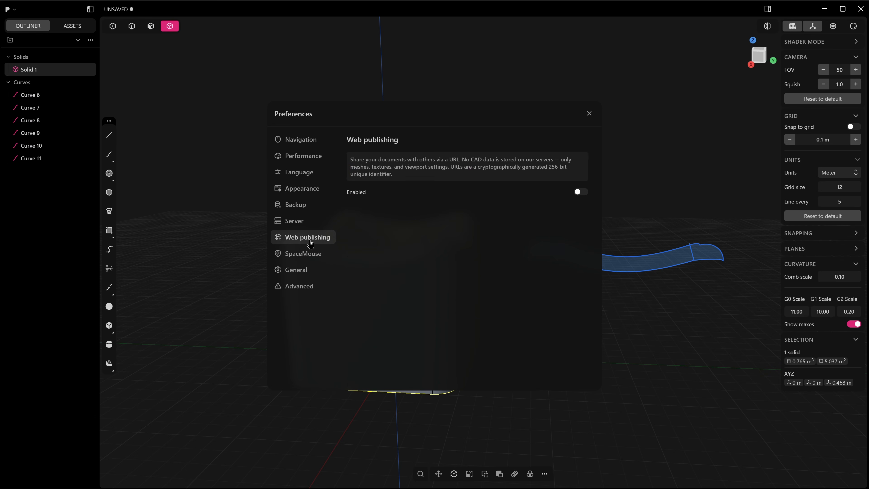
{"action": "left_click", "coordinate": [581, 191]}
{"action": "left_click", "coordinate": [623, 177]}
Try to publish the document to Plasticity Share
{"action": "middle_click_drag", "start_coordinate": [492, 215], "coordinate": [444, 271]}
{"action": "scroll", "coordinate": [473, 225], "scroll_direction": "up", "scroll_amount": 4}
{"action": "scroll", "coordinate": [444, 272], "scroll_direction": "down", "scroll_amount": 2}
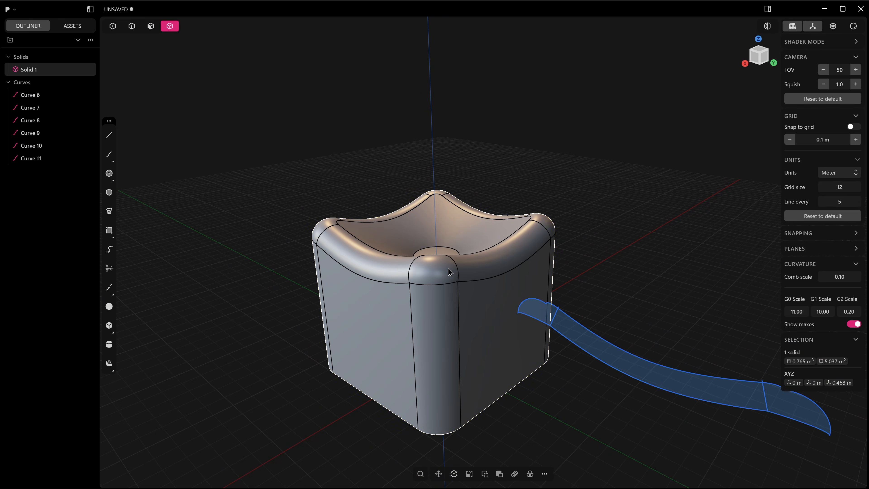
{"action": "middle_click_drag", "start_coordinate": [449, 272], "coordinate": [457, 284]}
{"action": "scroll", "coordinate": [458, 287], "scroll_direction": "down", "scroll_amount": 2}
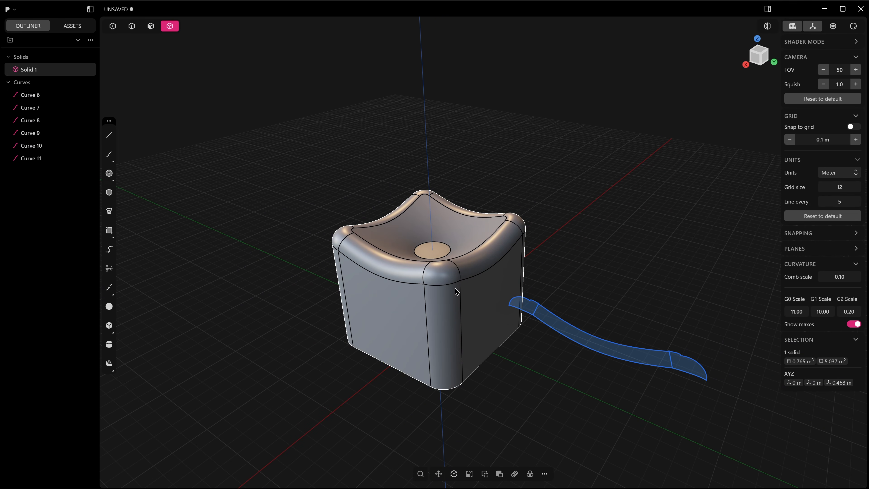
{"action": "right_click", "coordinate": [456, 291]}
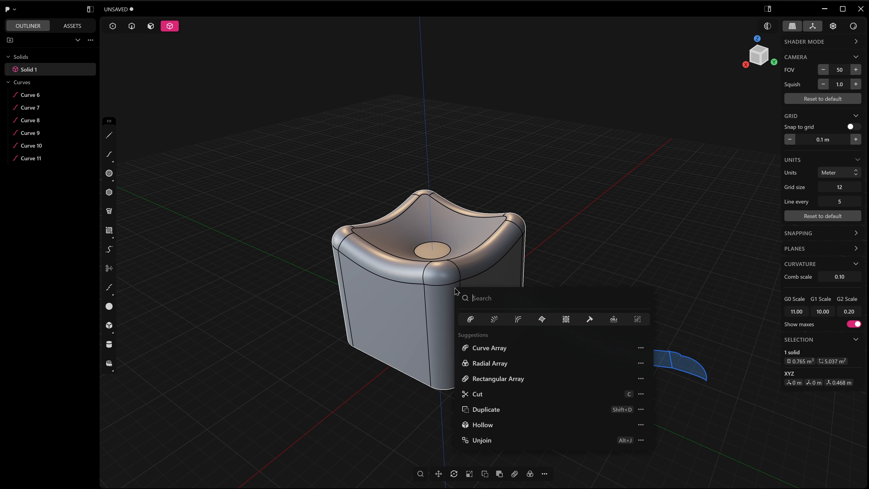
{"action": "type", "text": "SHA"}
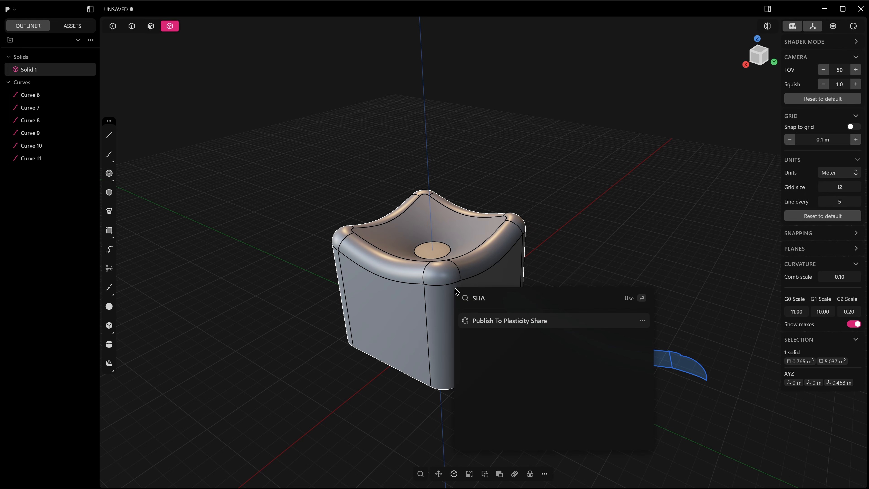
{"action": "left_click", "coordinate": [510, 321]}
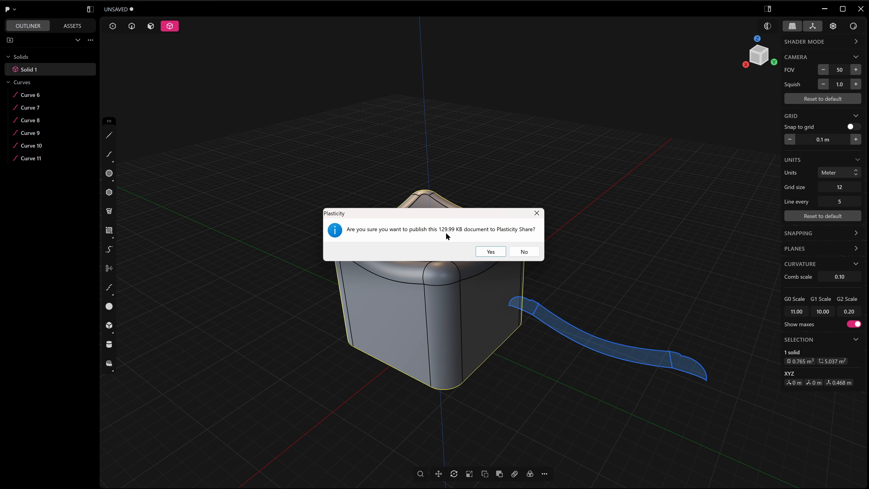
{"action": "left_click", "coordinate": [500, 255]}
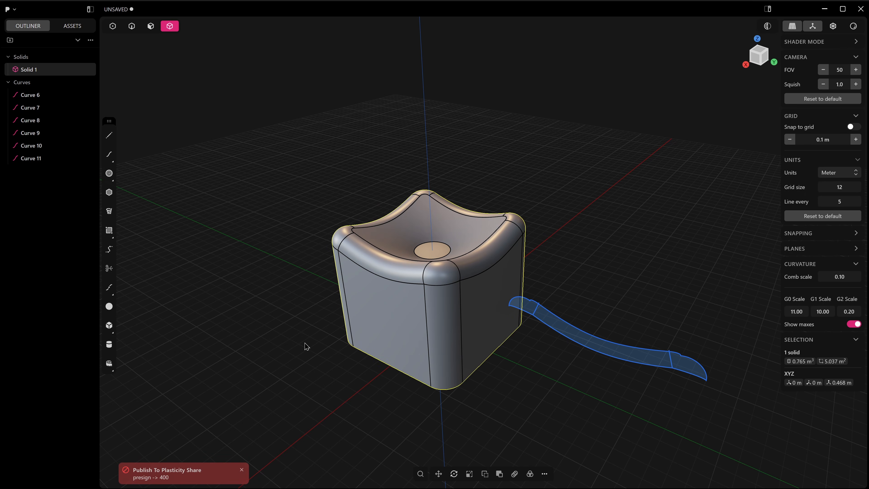
Run Publish To Plasticity Share again and confirm publishing the block document
{"action": "middle_click_drag", "start_coordinate": [424, 320], "coordinate": [441, 303]}
{"action": "right_click", "coordinate": [441, 303]}
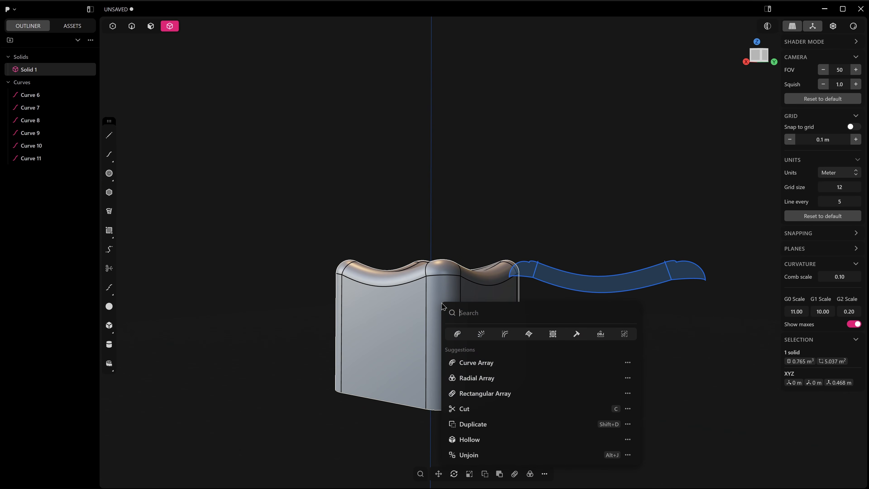
{"action": "type", "text": "pub"}
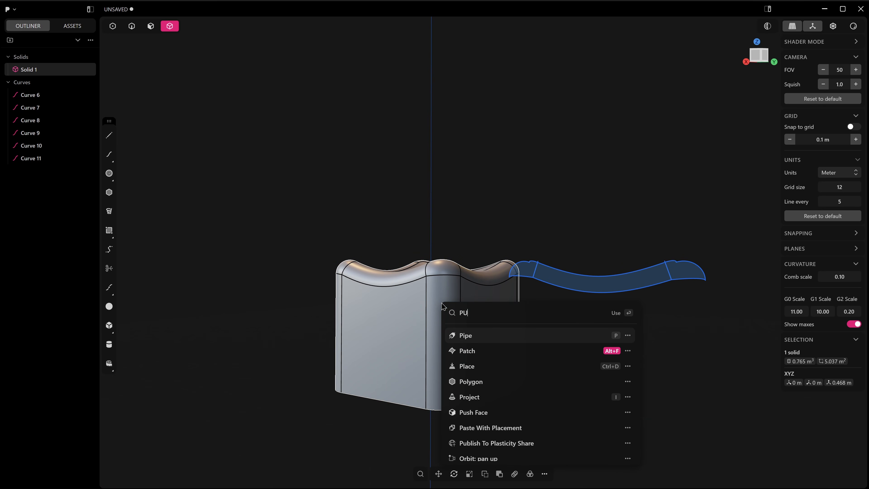
{"action": "key", "text": "Return"}
{"action": "left_click", "coordinate": [482, 254]}
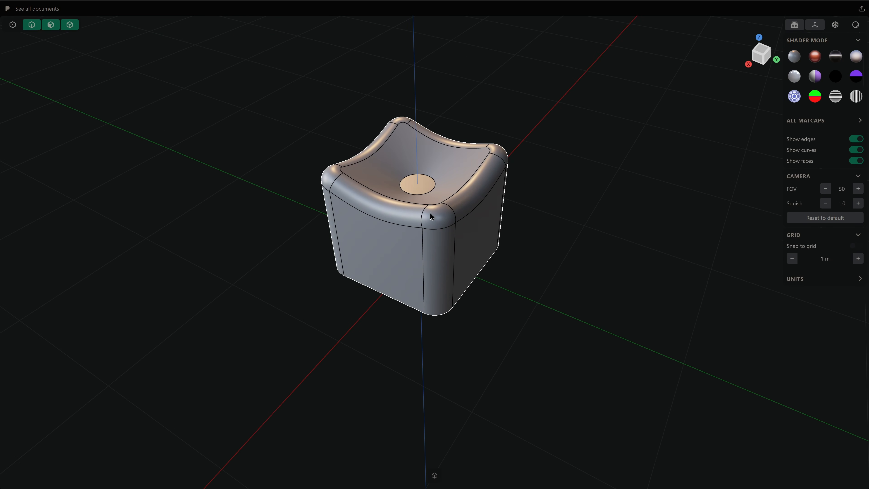
Examine the published block from several angles in the browser viewer, and leave full screen to check the share URL
{"action": "scroll", "coordinate": [464, 208], "scroll_direction": "down", "scroll_amount": 1}
{"action": "scroll", "coordinate": [464, 208], "scroll_direction": "up", "scroll_amount": 3}
{"action": "key", "text": "KP_1"}
{"action": "scroll", "coordinate": [505, 233], "scroll_direction": "down", "scroll_amount": 2}
{"action": "middle_click_drag", "start_coordinate": [491, 254], "coordinate": [451, 293]}
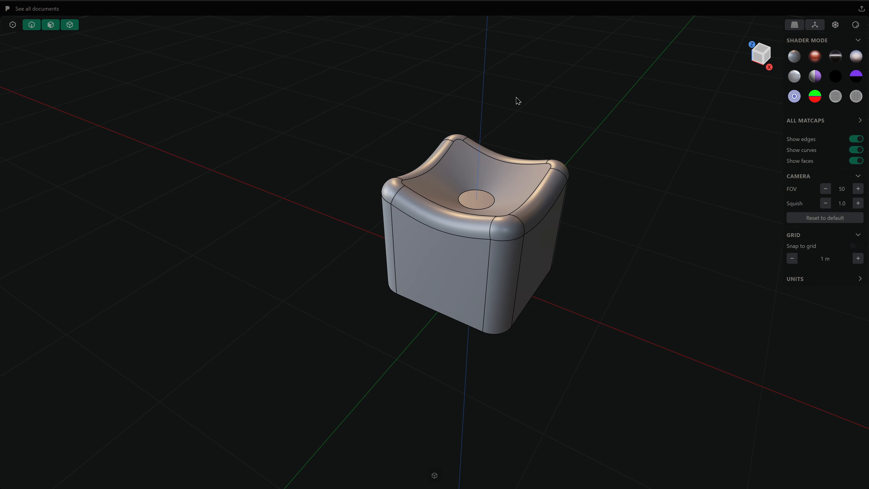
{"action": "key", "text": "F11"}
{"action": "left_click", "coordinate": [247, 32]}
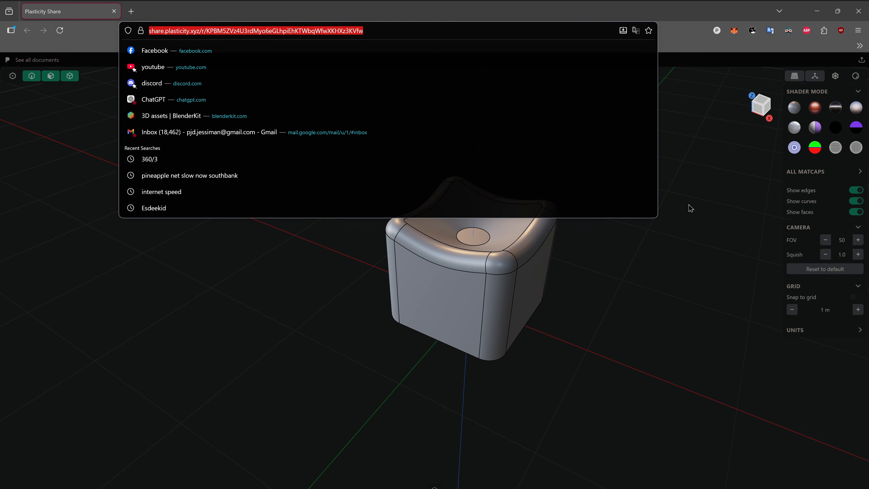
{"action": "left_click", "coordinate": [707, 277]}
{"action": "middle_click_drag", "start_coordinate": [481, 252], "coordinate": [478, 252]}
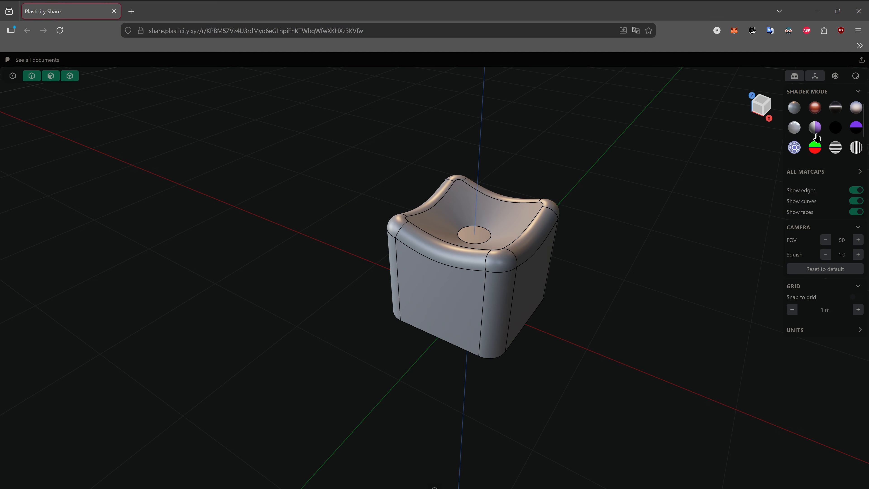
Apply the red matcap to the shared block, replace it with the flat white shader, and view it from other angles
{"action": "left_click", "coordinate": [819, 110]}
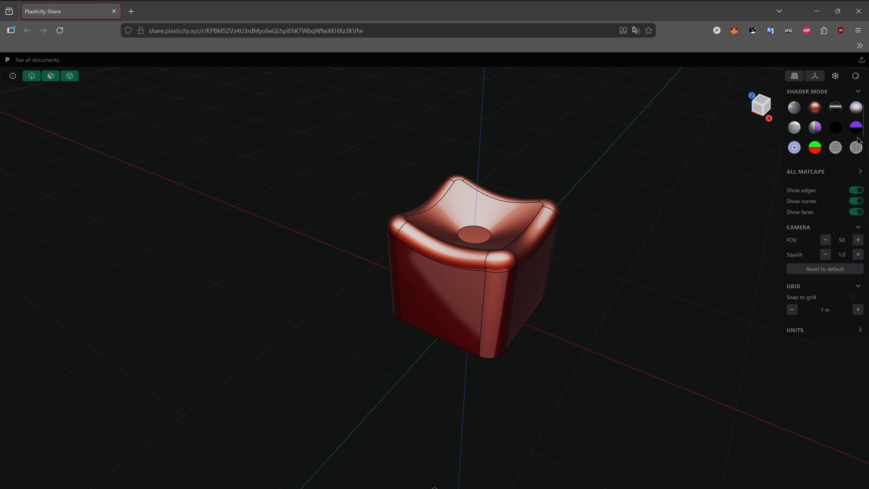
{"action": "left_click", "coordinate": [856, 129]}
{"action": "left_click_drag", "start_coordinate": [577, 232], "coordinate": [564, 207]}
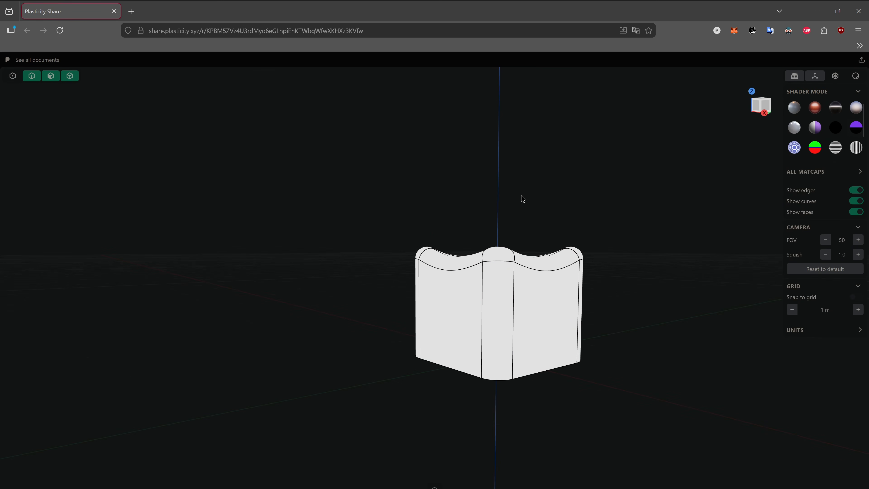
{"action": "left_click_drag", "start_coordinate": [556, 281], "coordinate": [609, 305]}
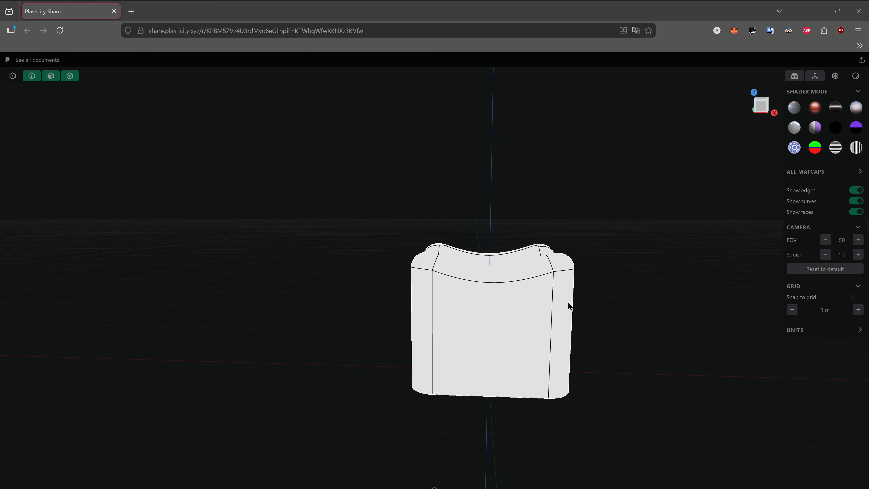
Switch back to Plasticity and open the recent file sCI fI gATE.plasticity, discarding the unsaved changes
{"action": "key", "text": "alt+Tab"}
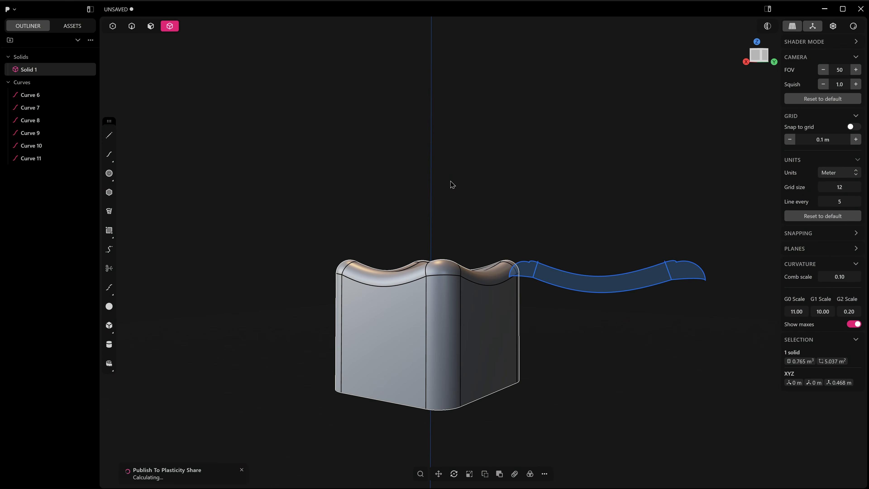
{"action": "left_click", "coordinate": [15, 12]}
{"action": "mouse_move", "coordinate": [71, 25]}
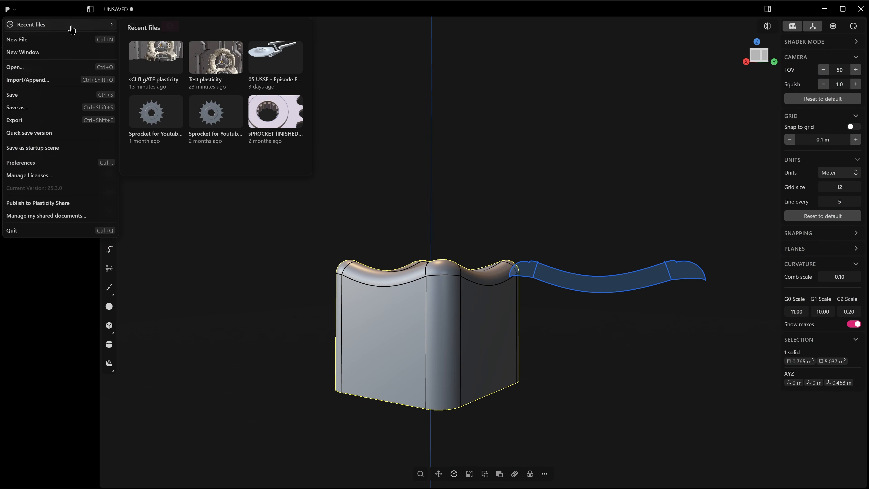
{"action": "left_click", "coordinate": [169, 54]}
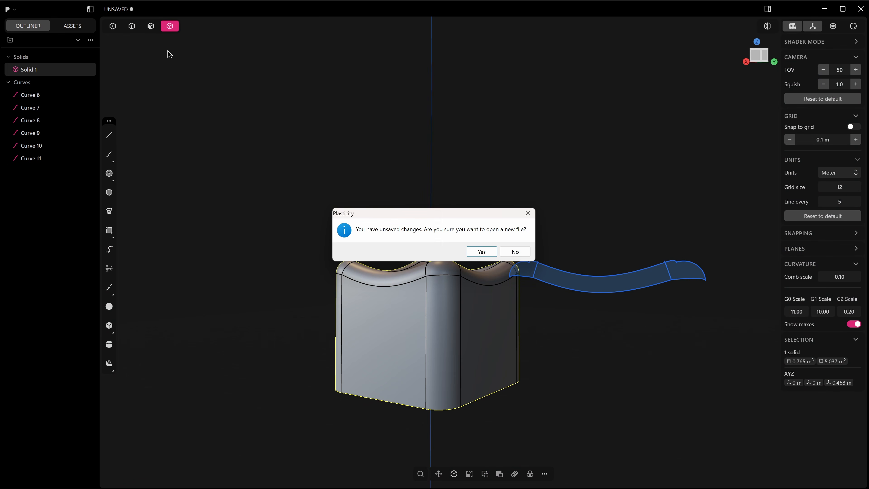
{"action": "left_click", "coordinate": [494, 250]}
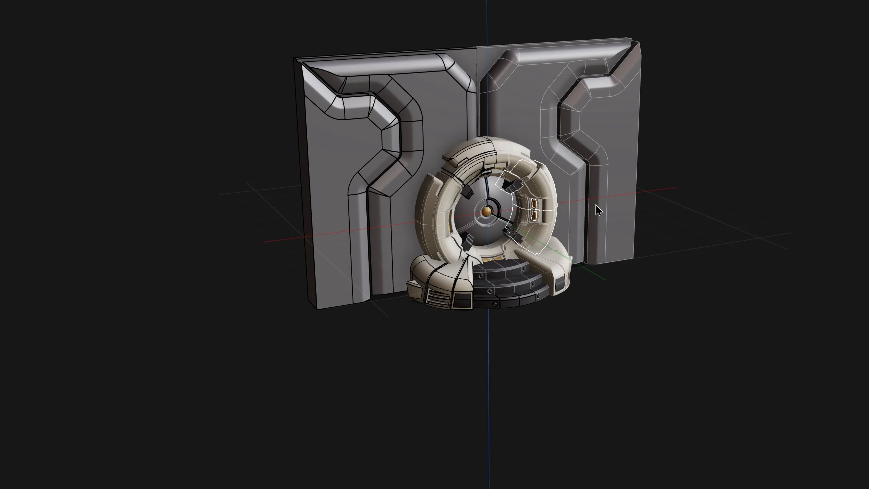
Hide the edges and examine the gate's ring, central dome and clamps up close
{"action": "key", "text": "alt+z"}
{"action": "scroll", "coordinate": [562, 284], "scroll_direction": "up", "scroll_amount": 5}
{"action": "middle_click_drag", "start_coordinate": [568, 283], "coordinate": [592, 419], "text": "shift"}
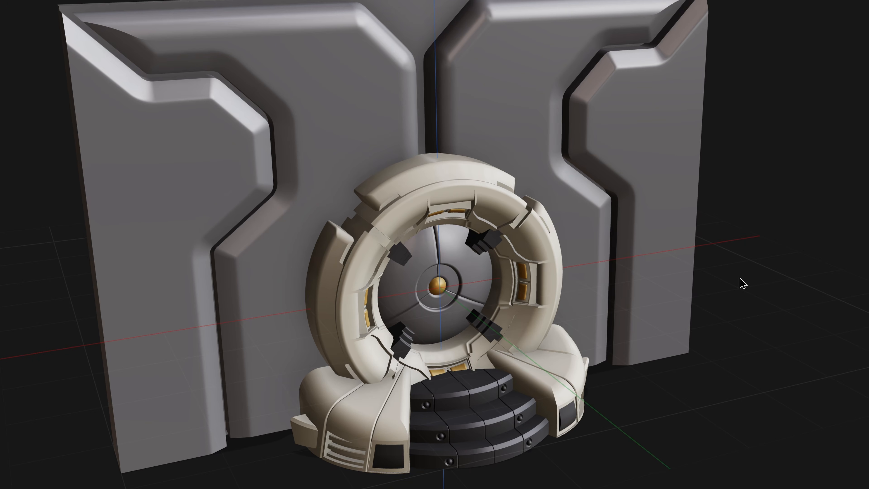
{"action": "scroll", "coordinate": [479, 310], "scroll_direction": "up", "scroll_amount": 8}
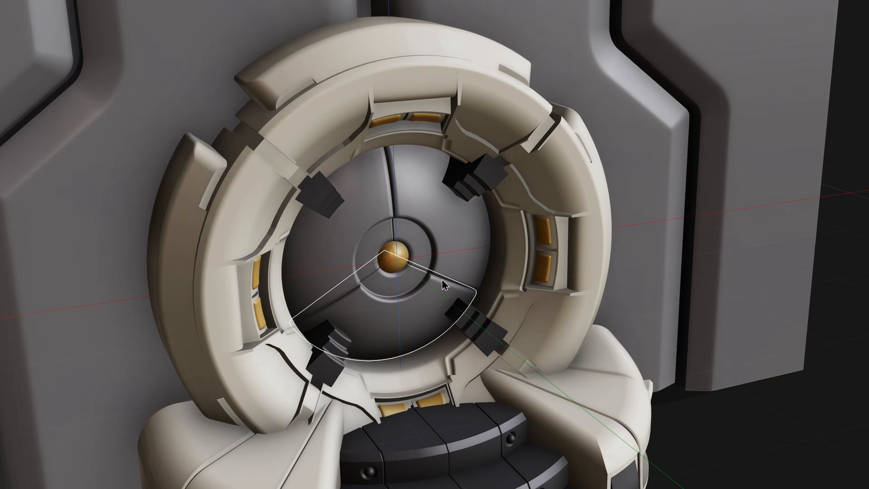
{"action": "middle_click_drag", "start_coordinate": [436, 264], "coordinate": [465, 282], "text": "shift"}
{"action": "middle_click_drag", "start_coordinate": [486, 254], "coordinate": [437, 229]}
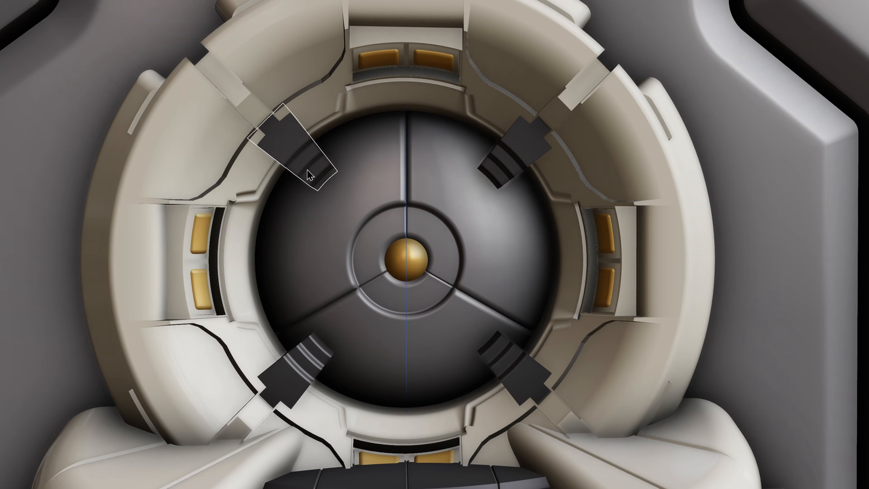
Switch to grey matcap shading with edges displayed, and examine the whole gate at an angle and from the front
{"action": "scroll", "coordinate": [307, 170], "scroll_direction": "down", "scroll_amount": 5}
{"action": "key", "text": "alt+shift+z"}
{"action": "middle_click_drag", "start_coordinate": [267, 241], "coordinate": [441, 262]}
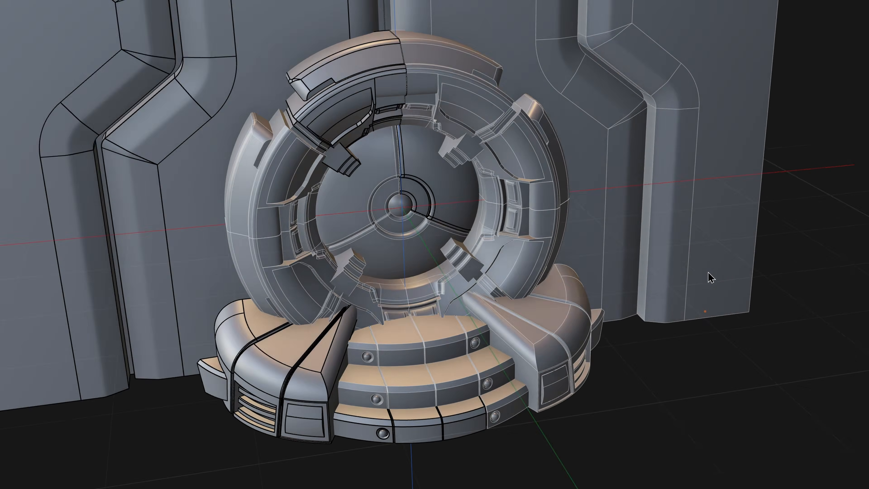
{"action": "middle_click_drag", "start_coordinate": [708, 273], "coordinate": [740, 321]}
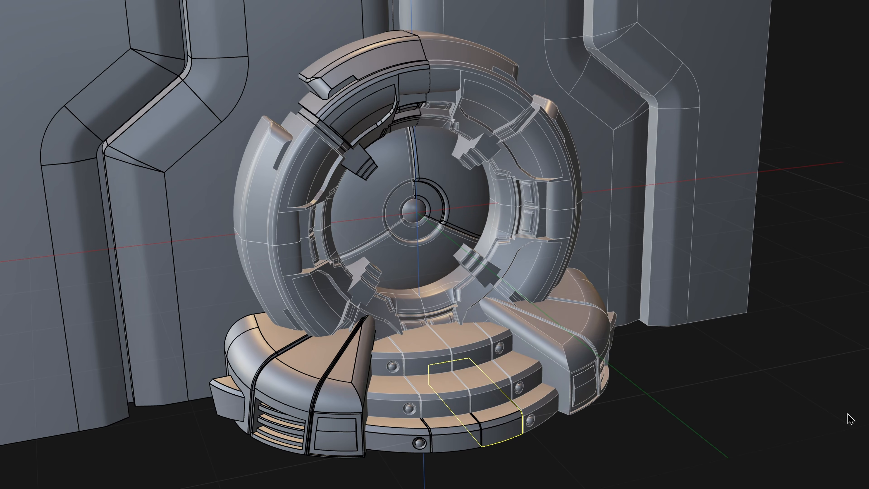
{"action": "key", "text": "KP_1"}
{"action": "middle_click_drag", "start_coordinate": [676, 127], "coordinate": [713, 184], "text": "shift"}
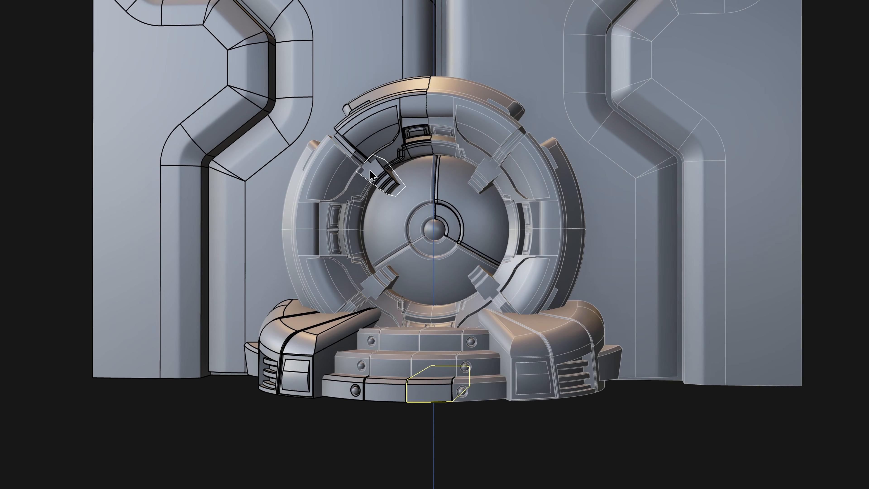
{"action": "scroll", "coordinate": [370, 170], "scroll_direction": "up", "scroll_amount": 2}
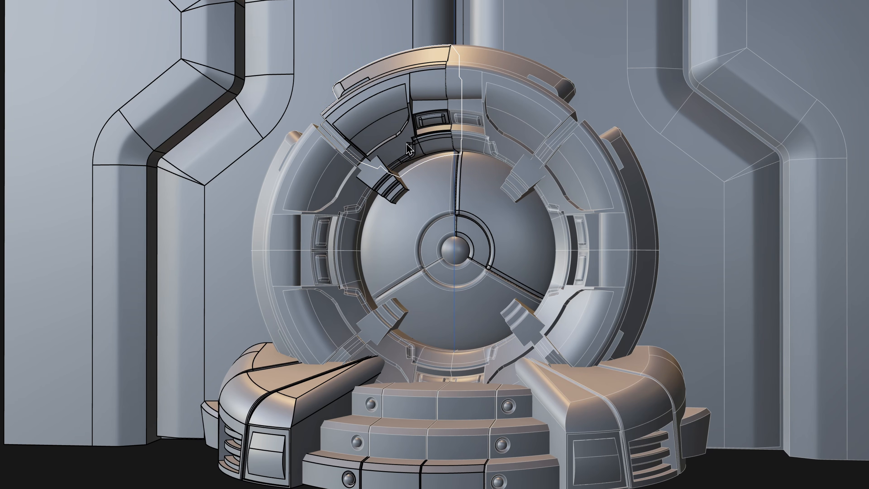
Select the dome's upper-right panel and examine the repeated parts of the dome, ring and steps
{"action": "middle_click_drag", "start_coordinate": [406, 142], "coordinate": [421, 184]}
{"action": "middle_click_drag", "start_coordinate": [414, 144], "coordinate": [401, 135]}
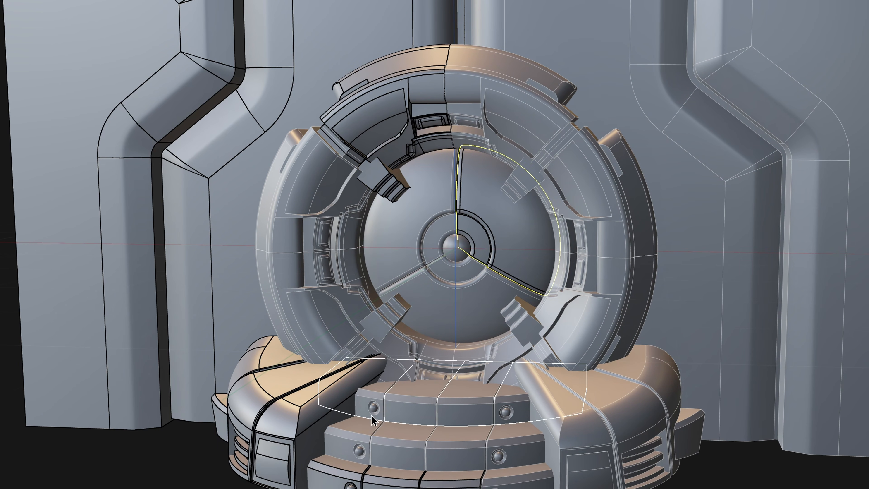
{"action": "scroll", "coordinate": [451, 176], "scroll_direction": "down", "scroll_amount": 2}
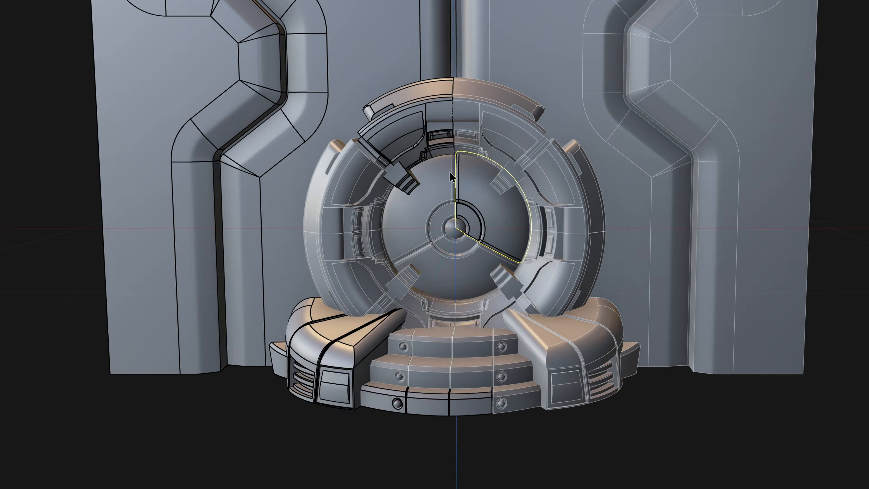
{"action": "scroll", "coordinate": [451, 172], "scroll_direction": "down", "scroll_amount": 2}
{"action": "middle_click_drag", "start_coordinate": [459, 155], "coordinate": [479, 169]}
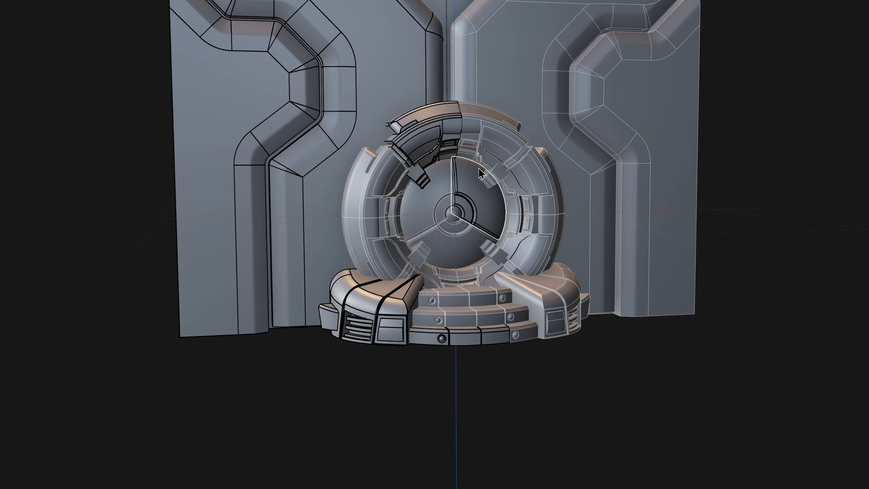
{"action": "left_click", "coordinate": [459, 181]}
{"action": "scroll", "coordinate": [458, 181], "scroll_direction": "up", "scroll_amount": 2}
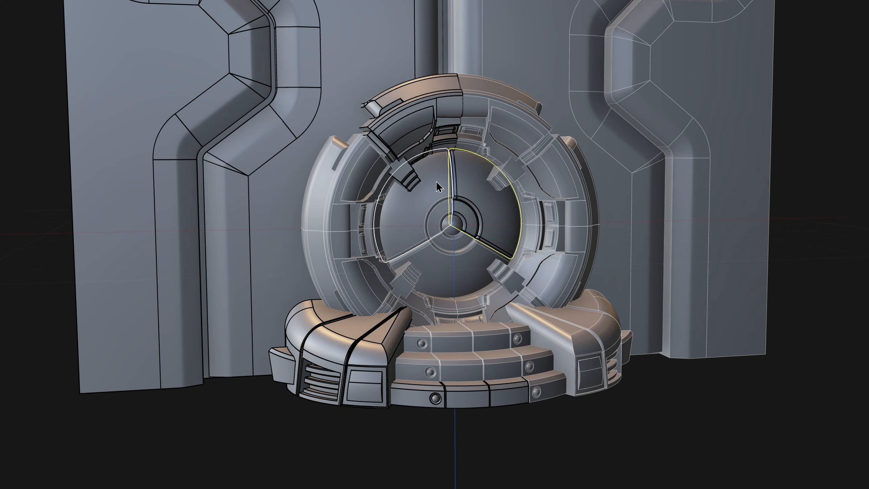